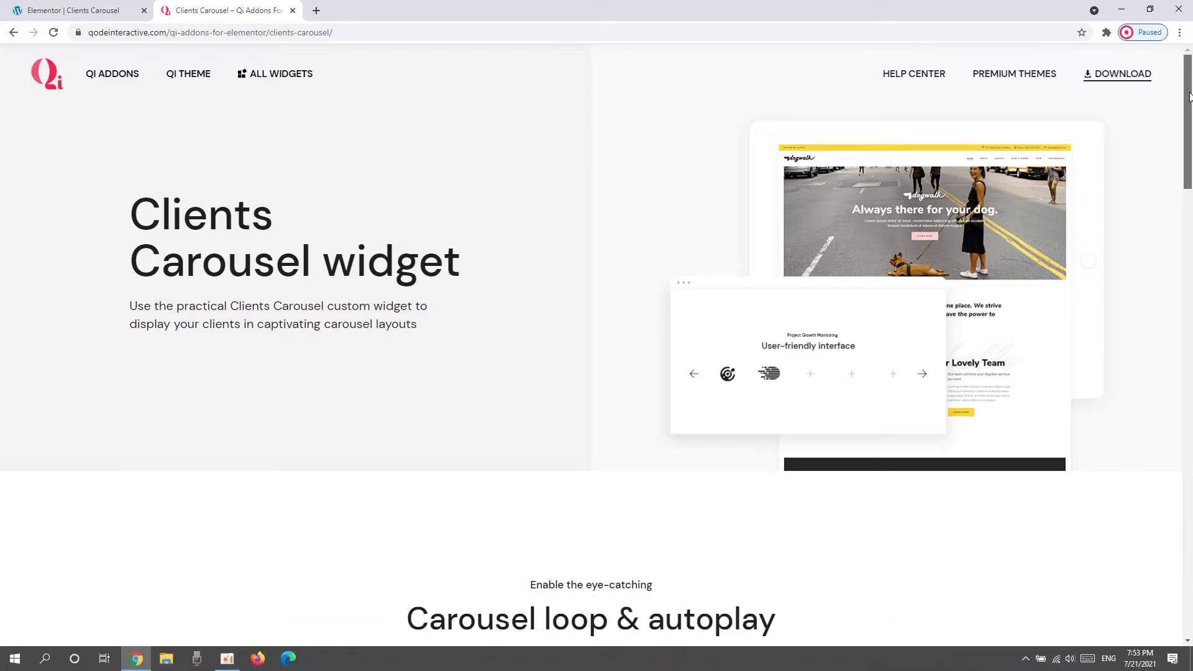
# Scroll down the reference page to review its client carousel
pyautogui.moveTo(1190, 96); pyautogui.dragTo(1189, 155)
pyautogui.scroll(-1, 1190, 156)
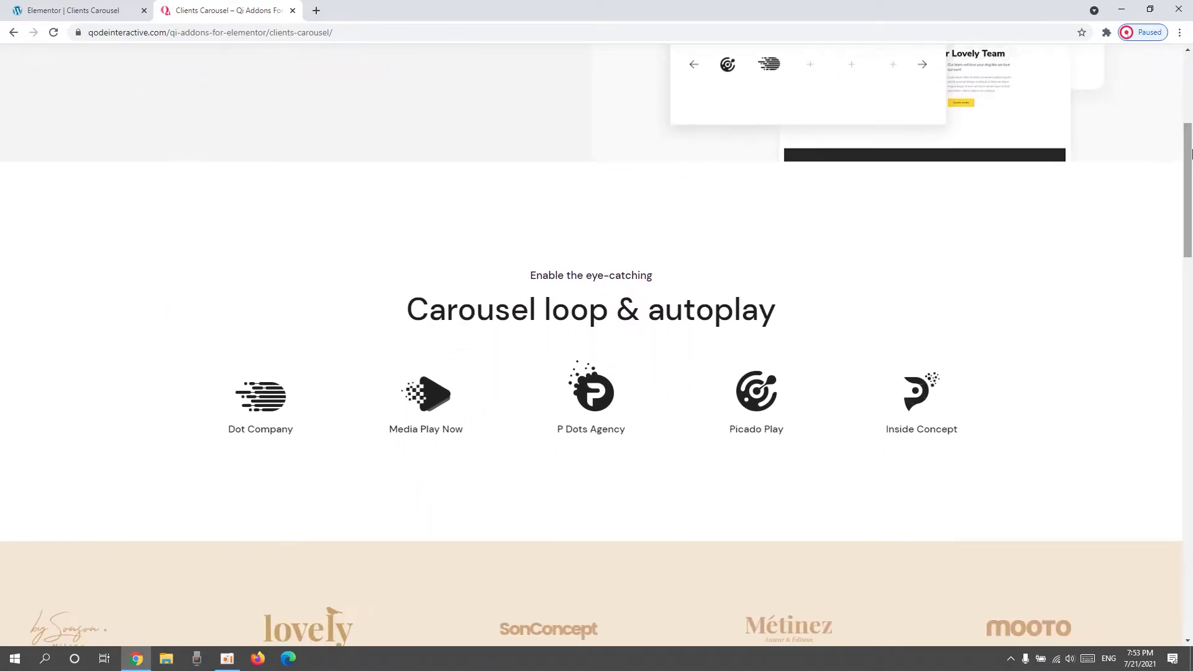
pyautogui.moveTo(1190, 156); pyautogui.dragTo(1191, 179)
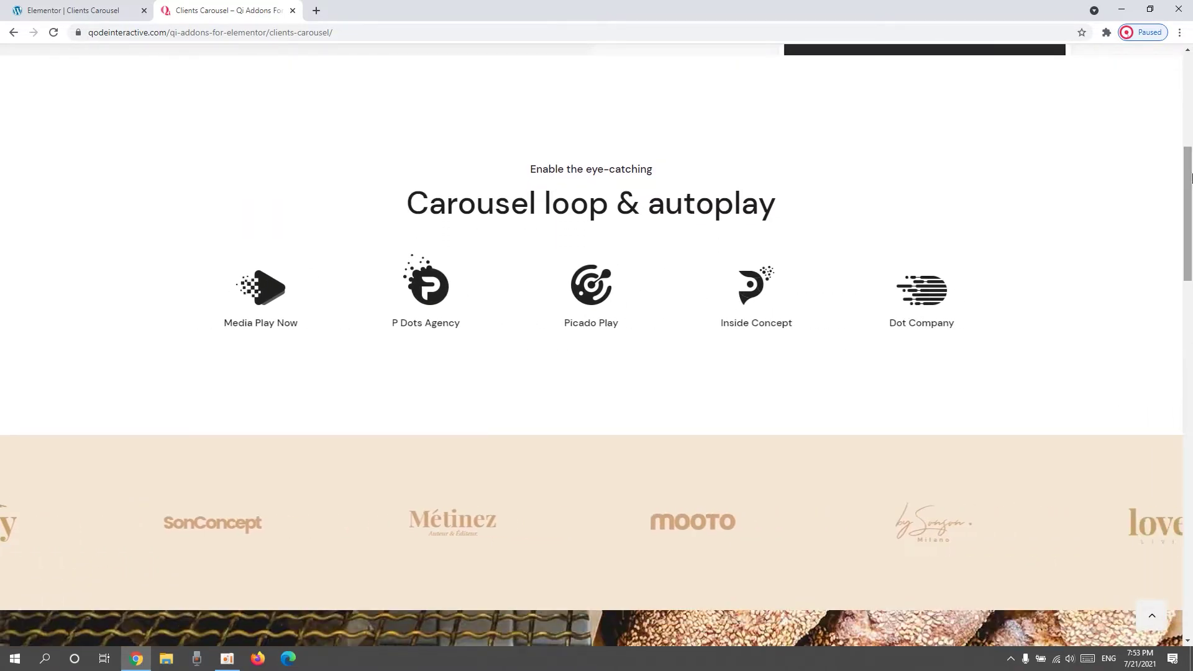
pyautogui.moveTo(1191, 175); pyautogui.dragTo(1191, 291)
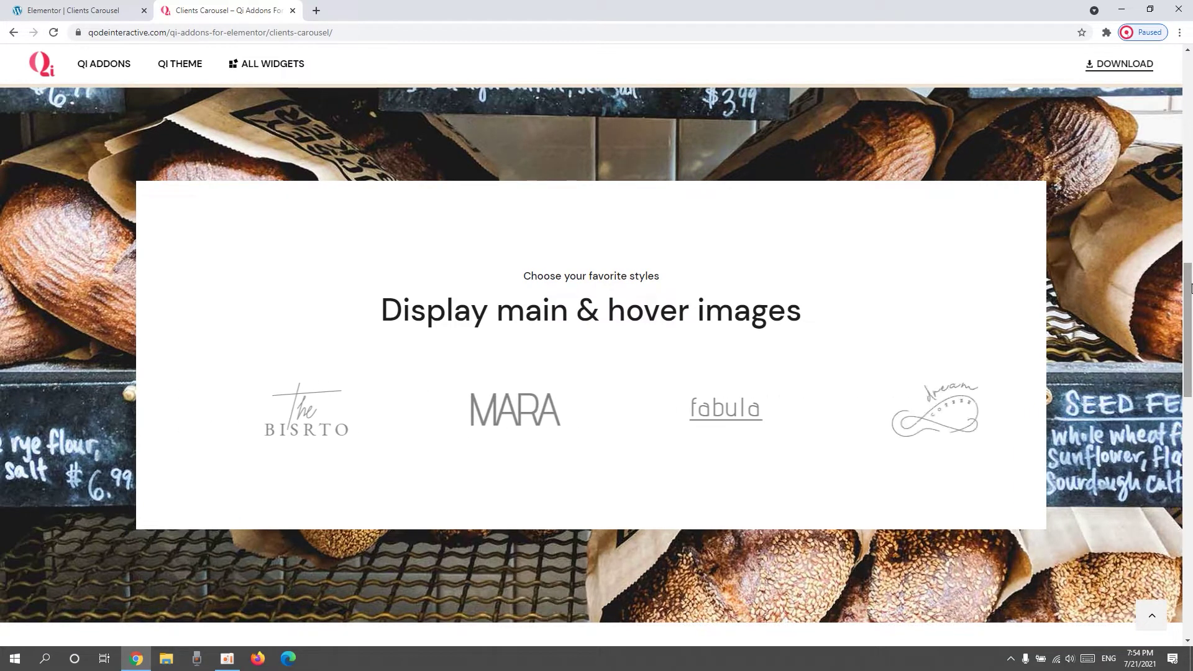
pyautogui.moveTo(1191, 289); pyautogui.dragTo(1191, 376)
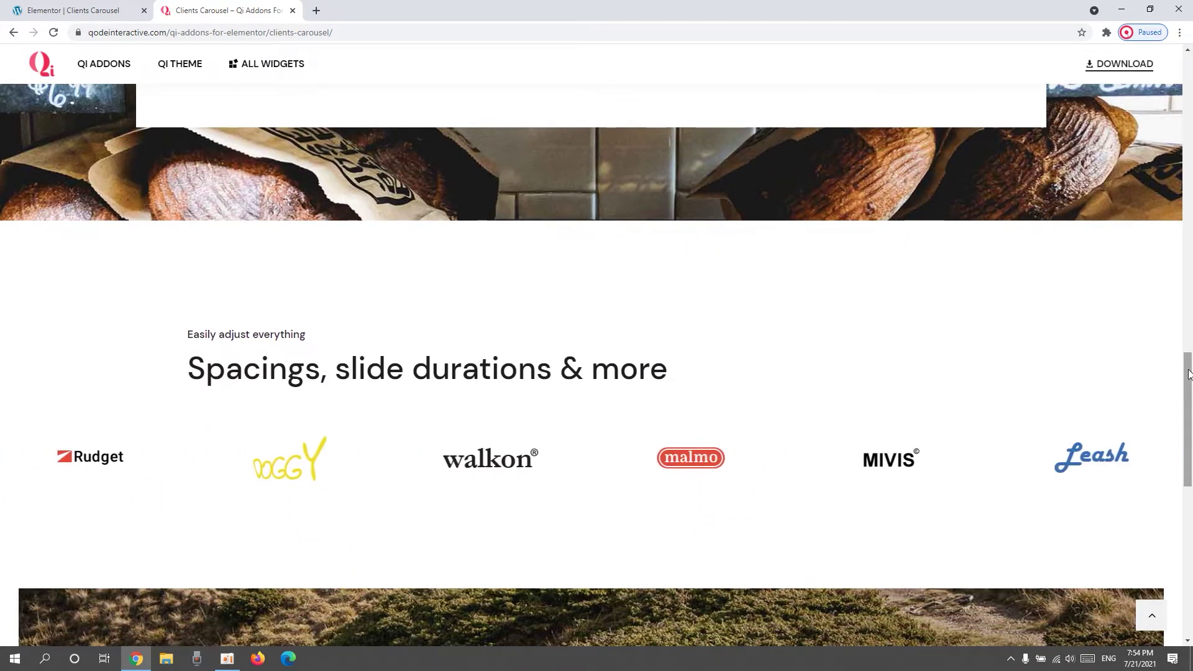
pyautogui.moveTo(1191, 376); pyautogui.dragTo(1191, 448)
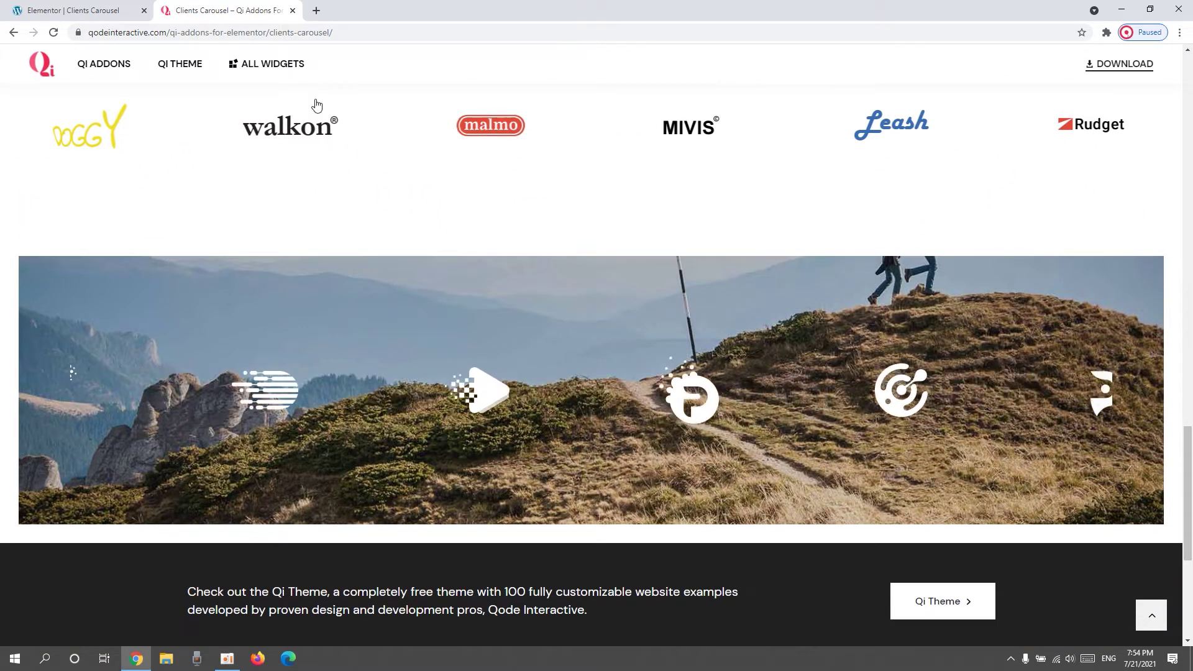
# Search 'carousel' and place a Clients Carousel widget on the page, keeping loop on
pyautogui.click(69, 10)
pyautogui.click(67, 105)
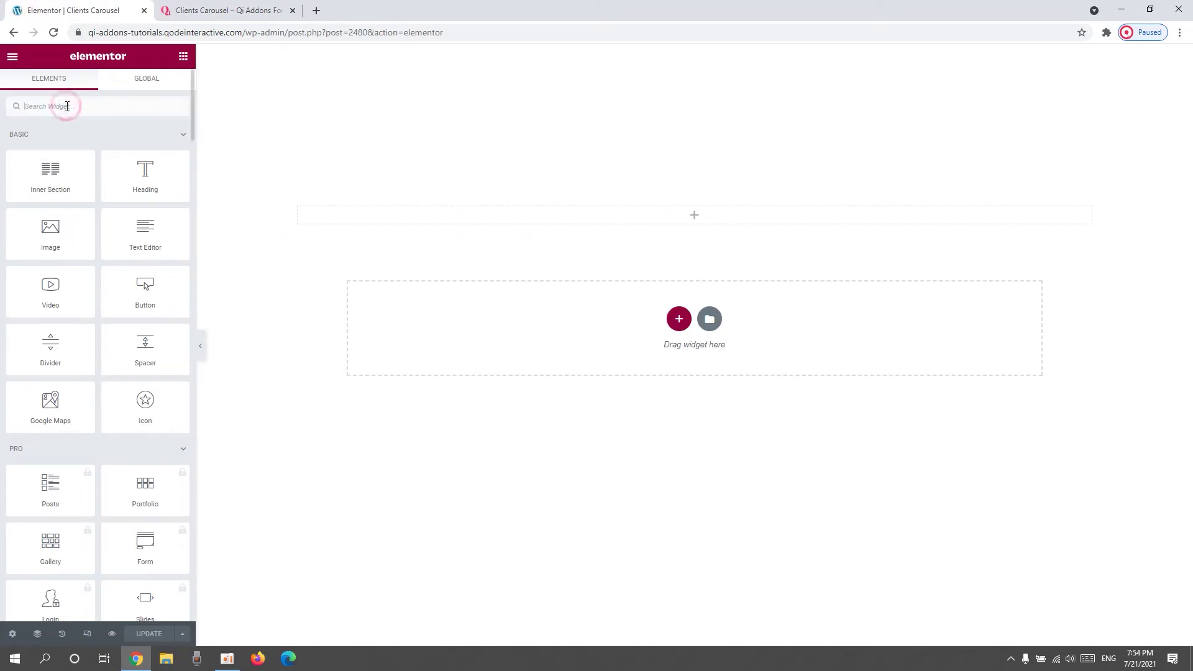
pyautogui.write('carousel')
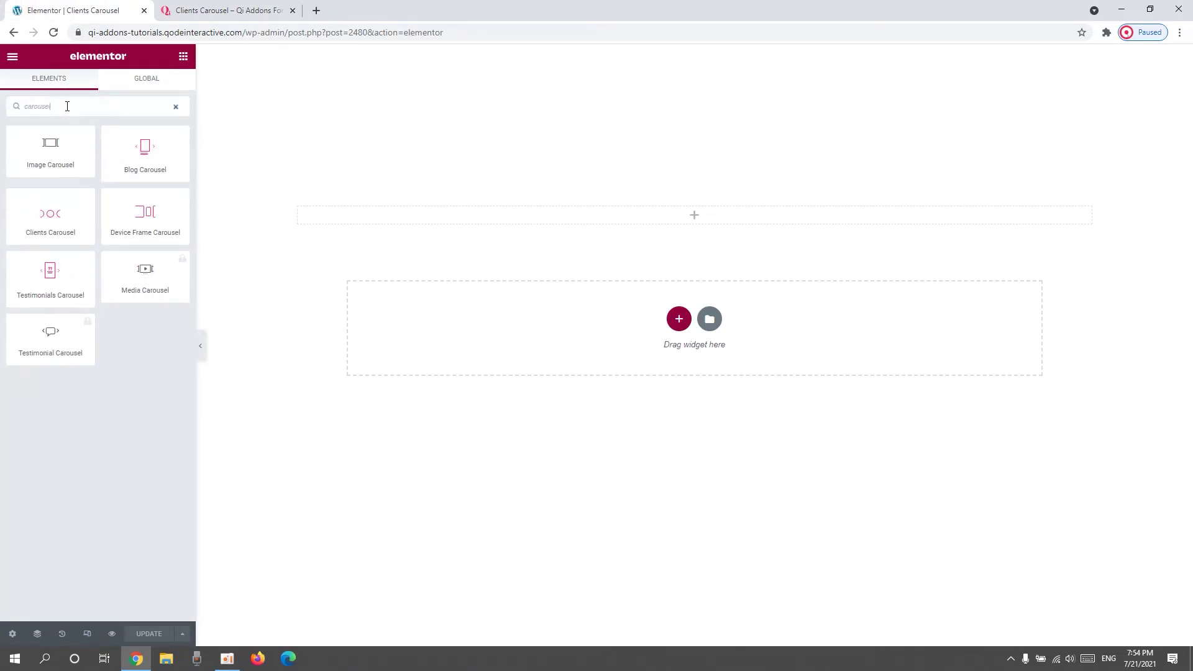
pyautogui.moveTo(67, 224); pyautogui.dragTo(365, 210)
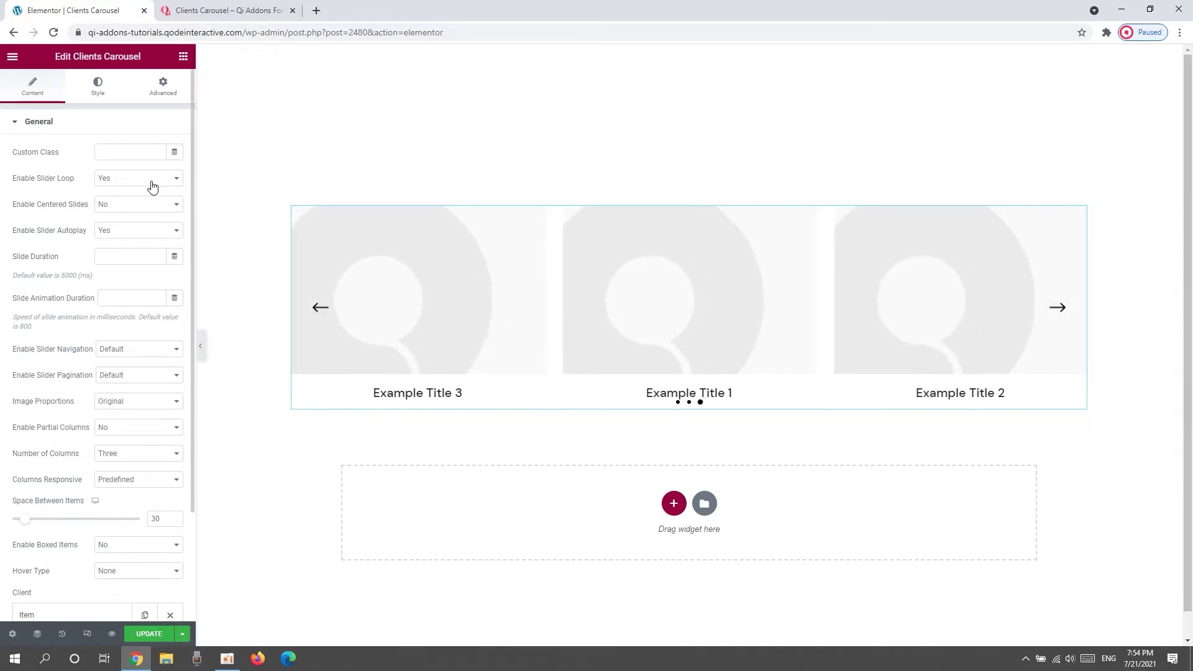
pyautogui.click(152, 185)
pyautogui.click(152, 187)
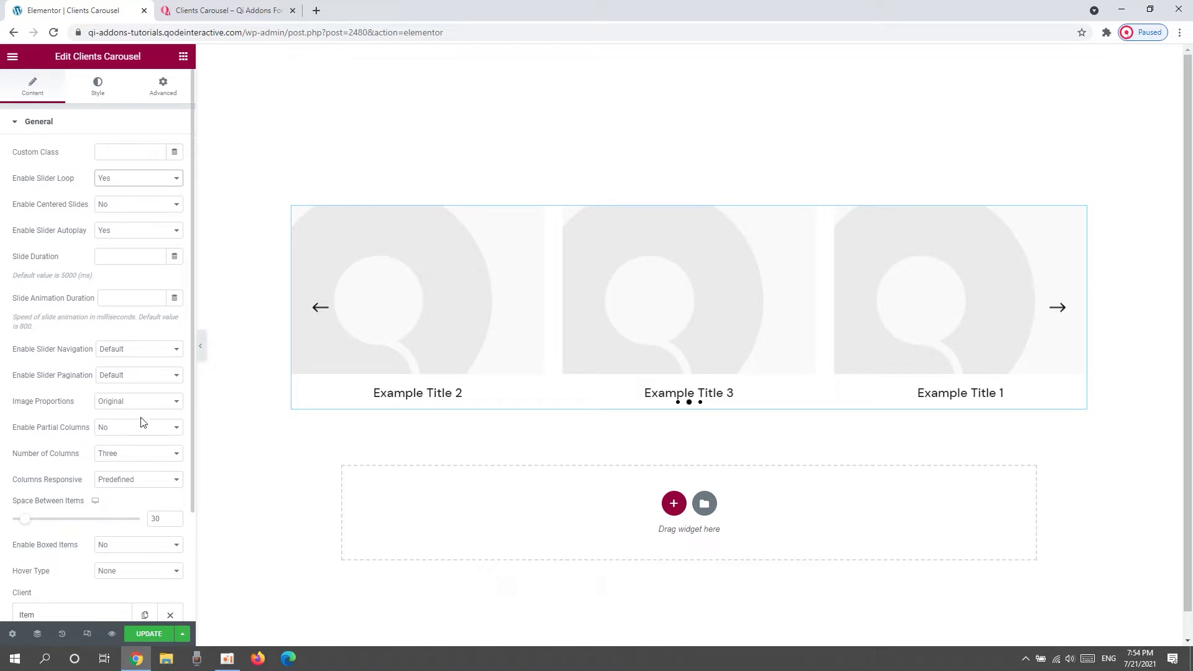
# Set Number of Columns to Two, return Centered Slides to No, and keep Autoplay Yes
pyautogui.click(138, 452)
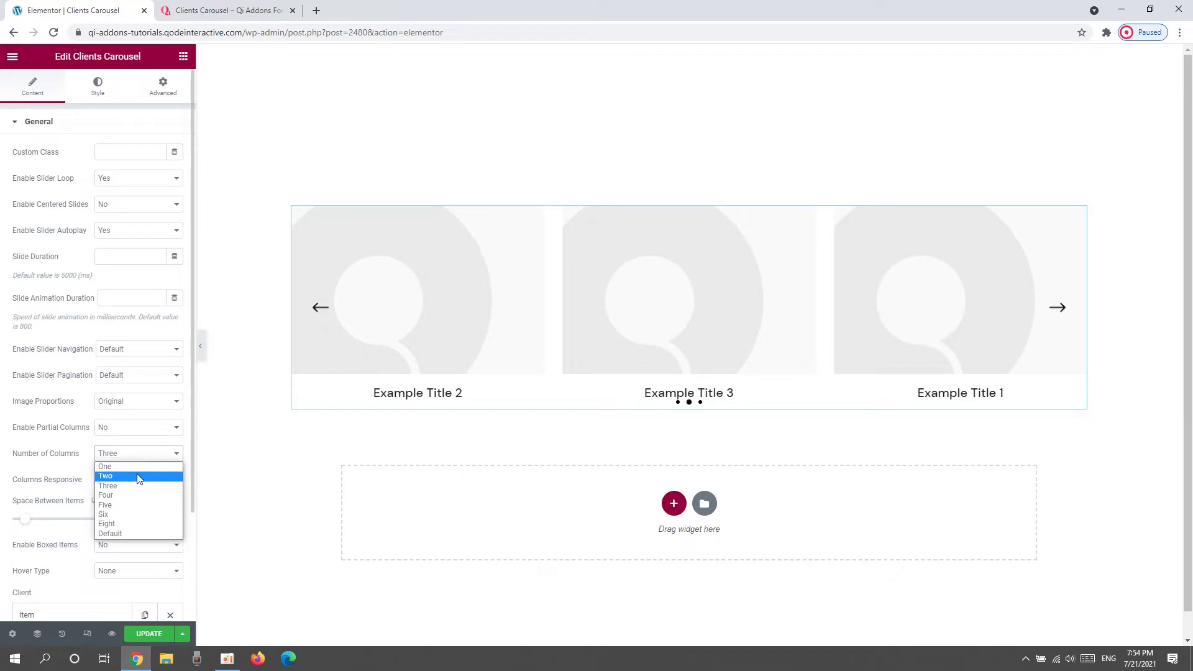
pyautogui.click(136, 475)
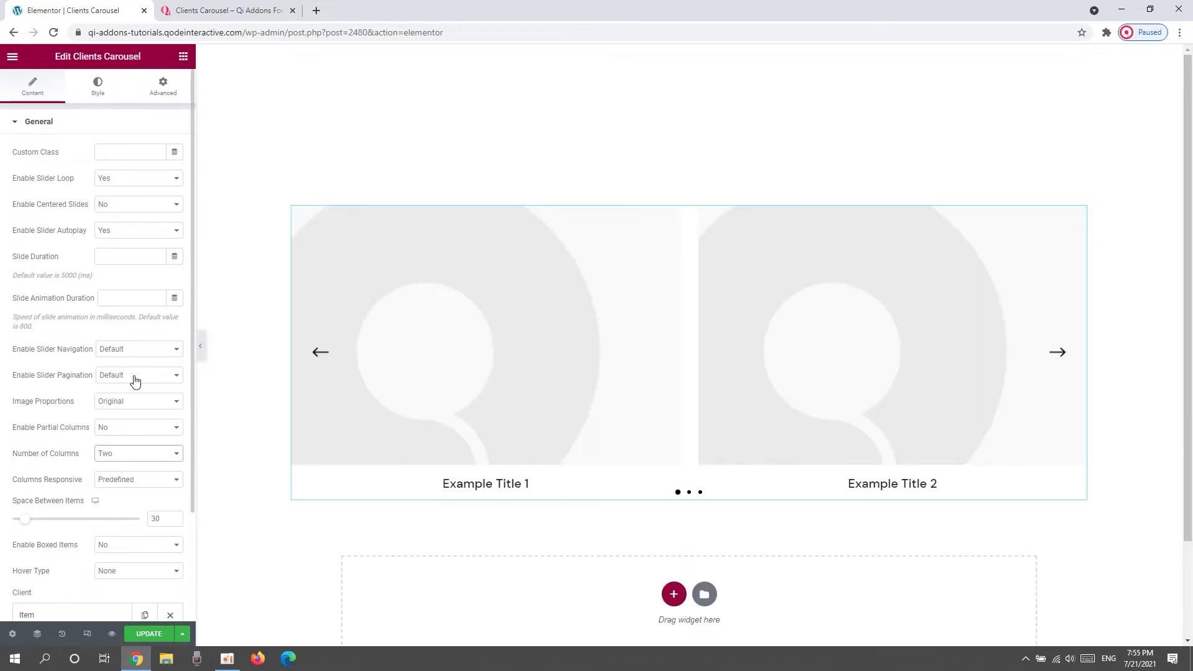
pyautogui.click(124, 210)
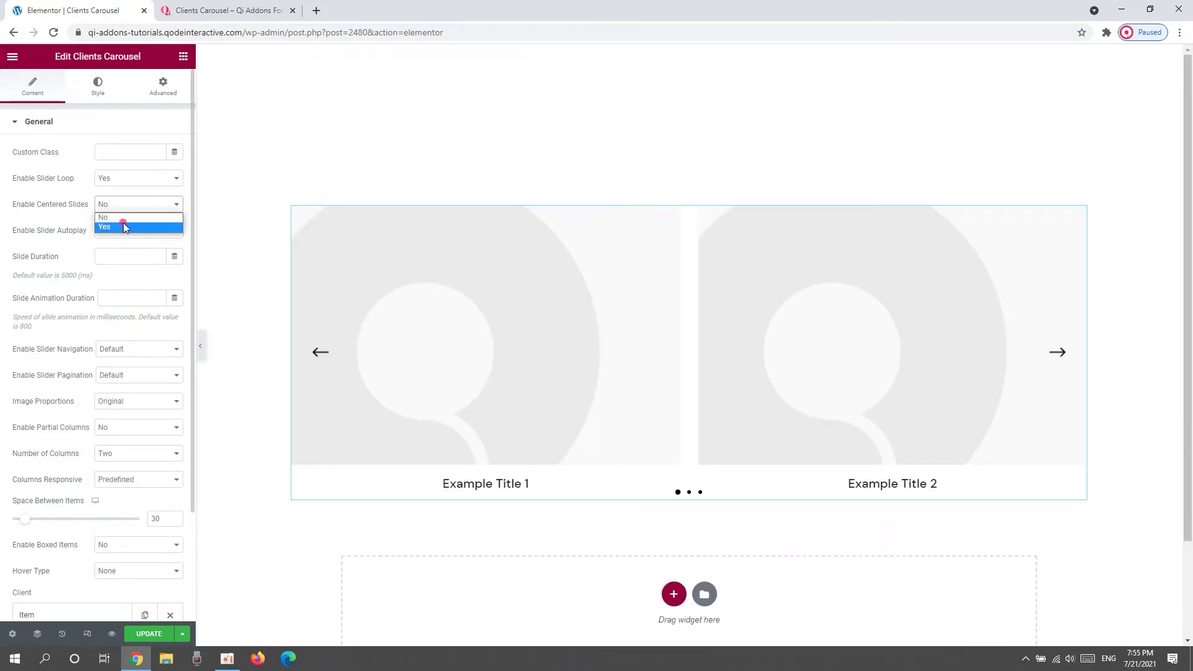
pyautogui.click(125, 228)
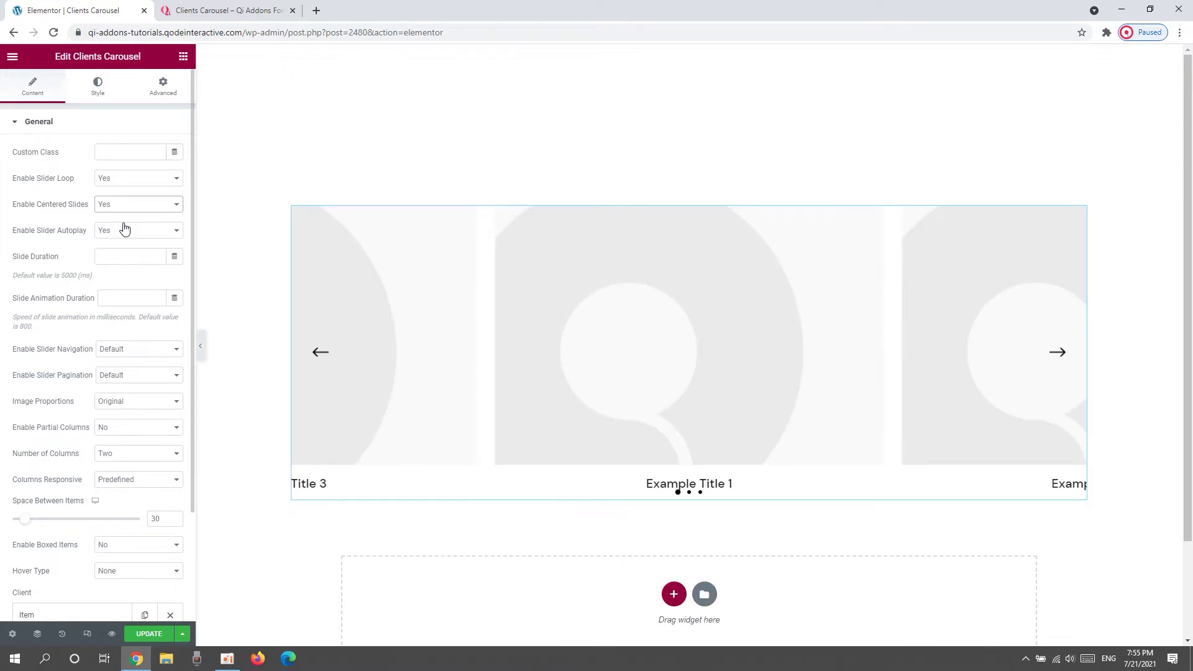
pyautogui.click(125, 205)
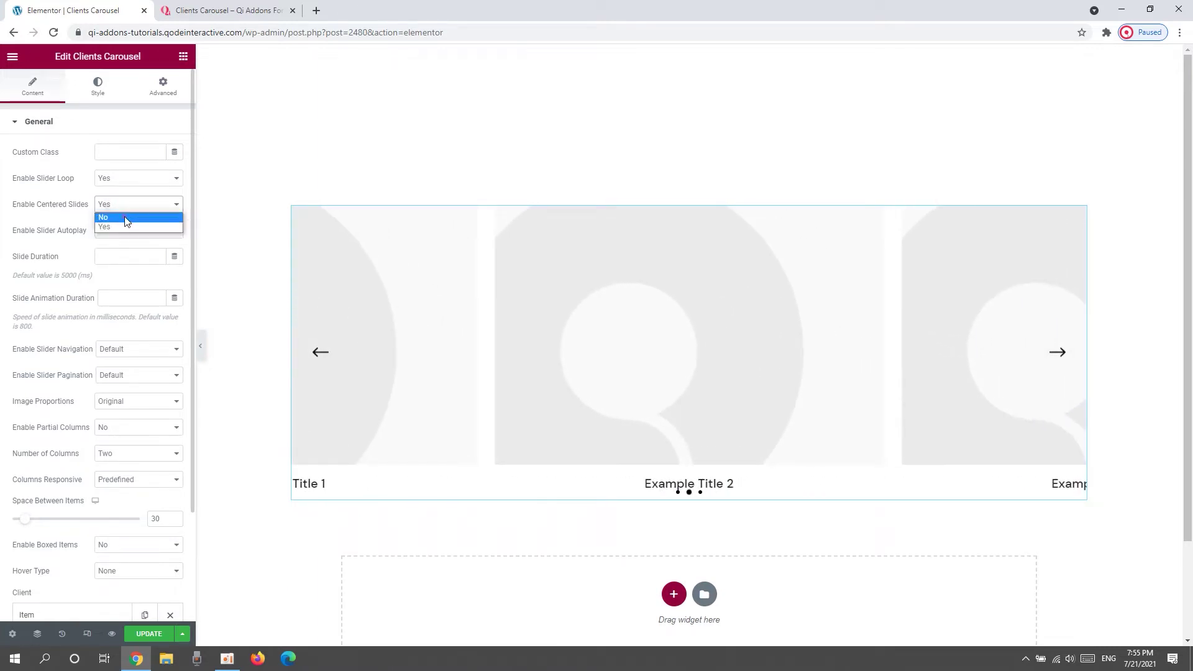
pyautogui.click(126, 217)
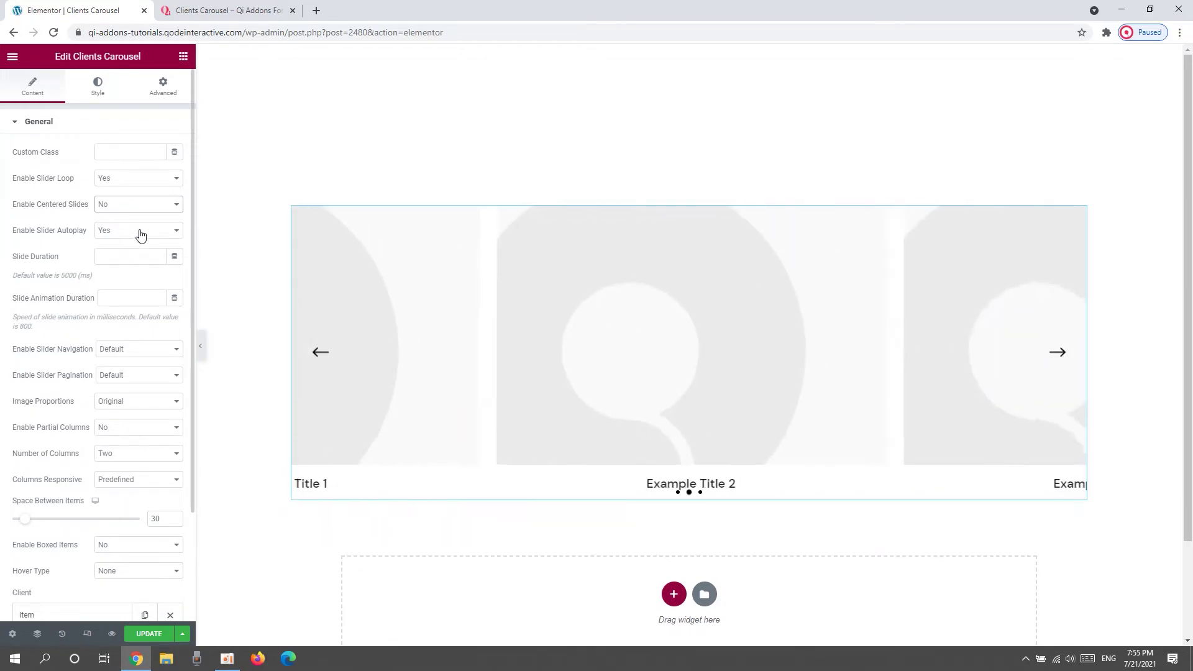
pyautogui.click(140, 233)
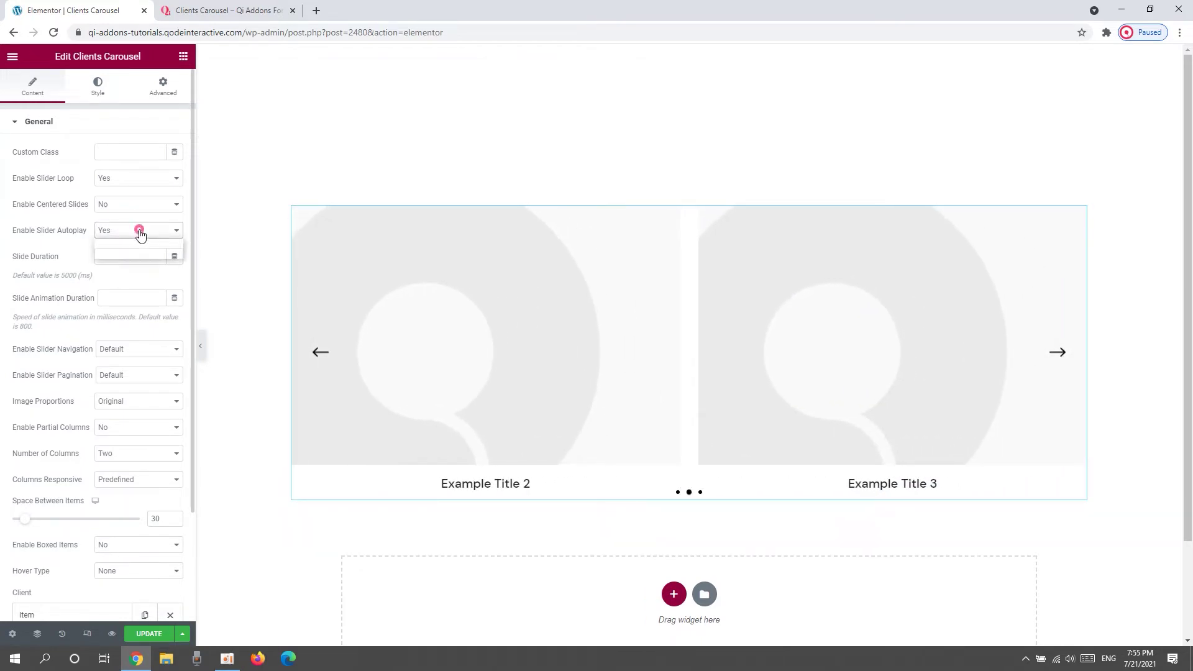
pyautogui.click(144, 237)
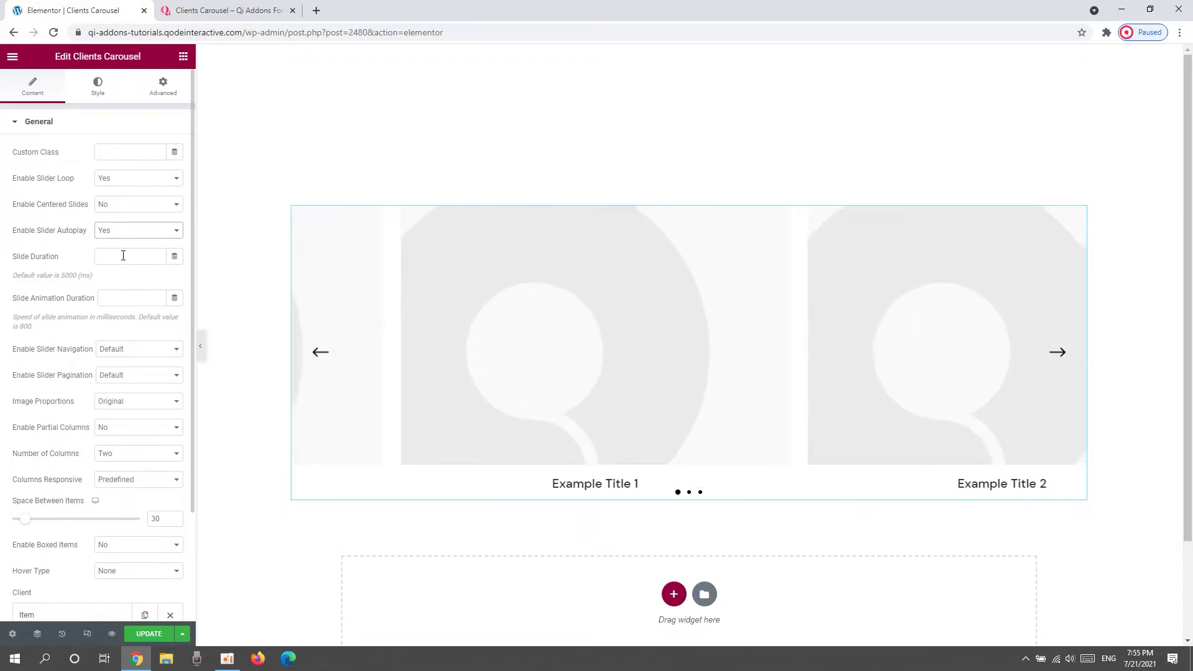
# Change the Slide Duration field to 4000 ms
pyautogui.click(124, 255)
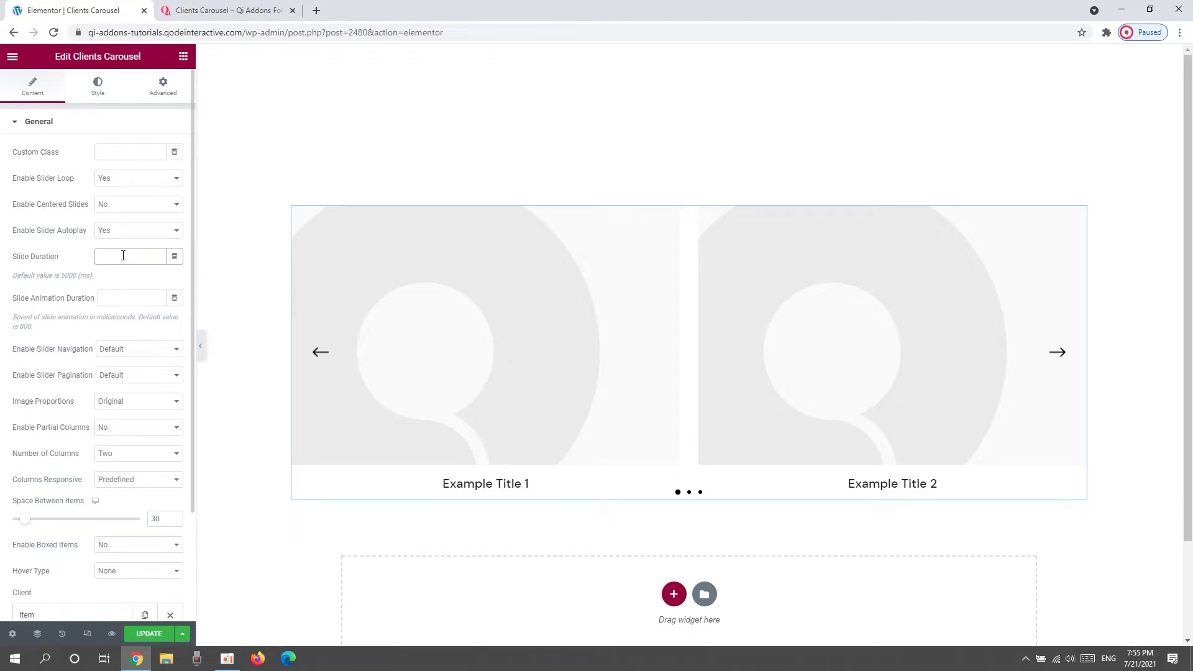
pyautogui.write('4000')
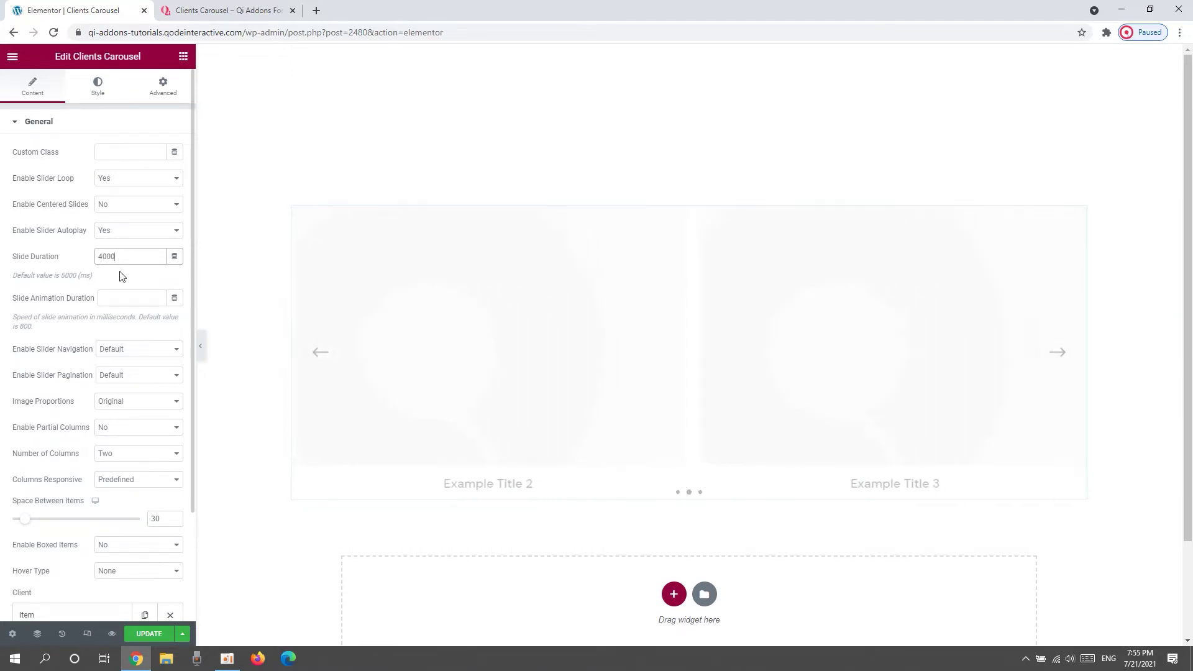
pyautogui.click(119, 274)
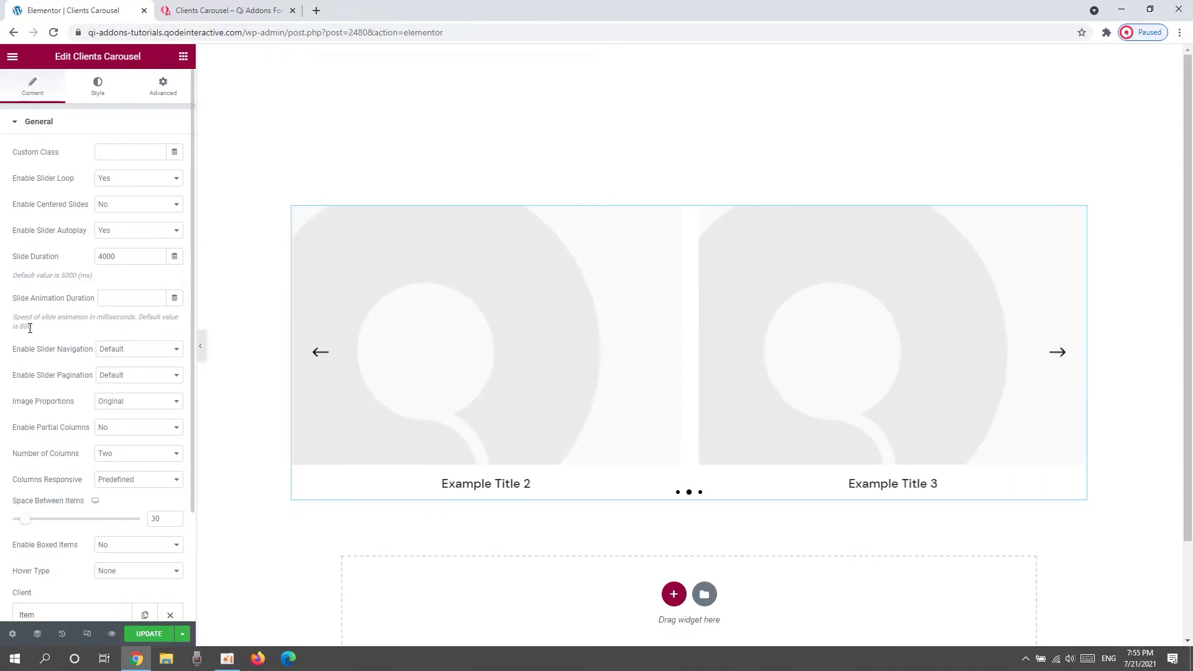
# Set Slider Navigation and Slider Pagination to No, keeping Original image proportions
pyautogui.scroll(-1, 70, 326)
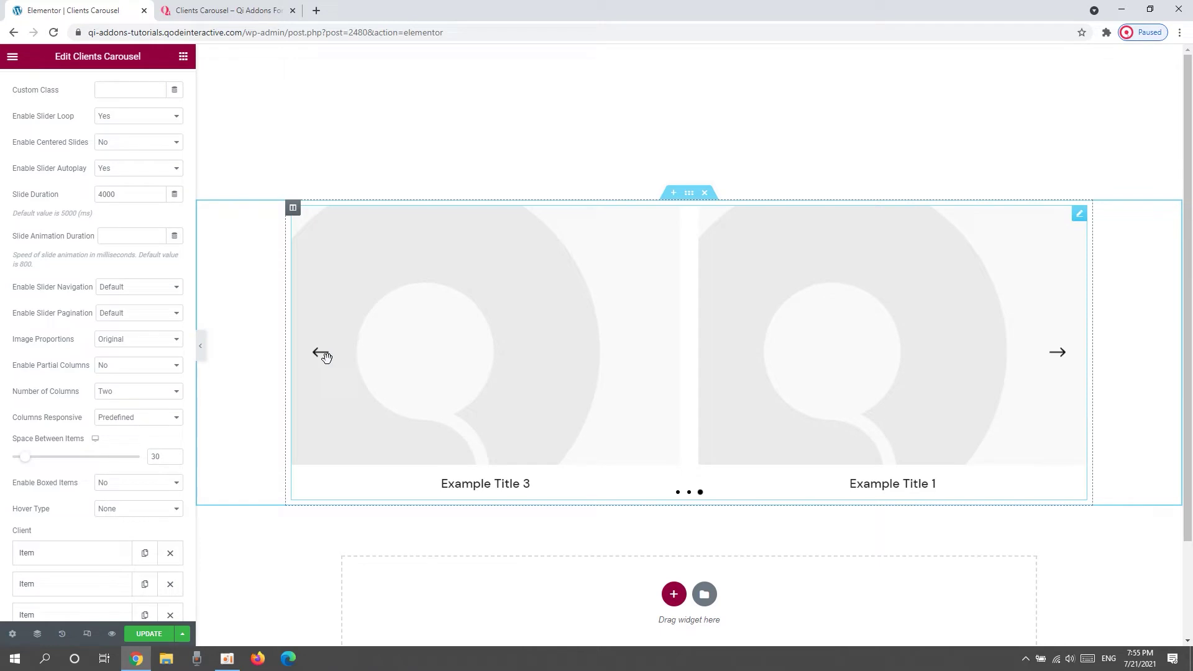
pyautogui.click(139, 287)
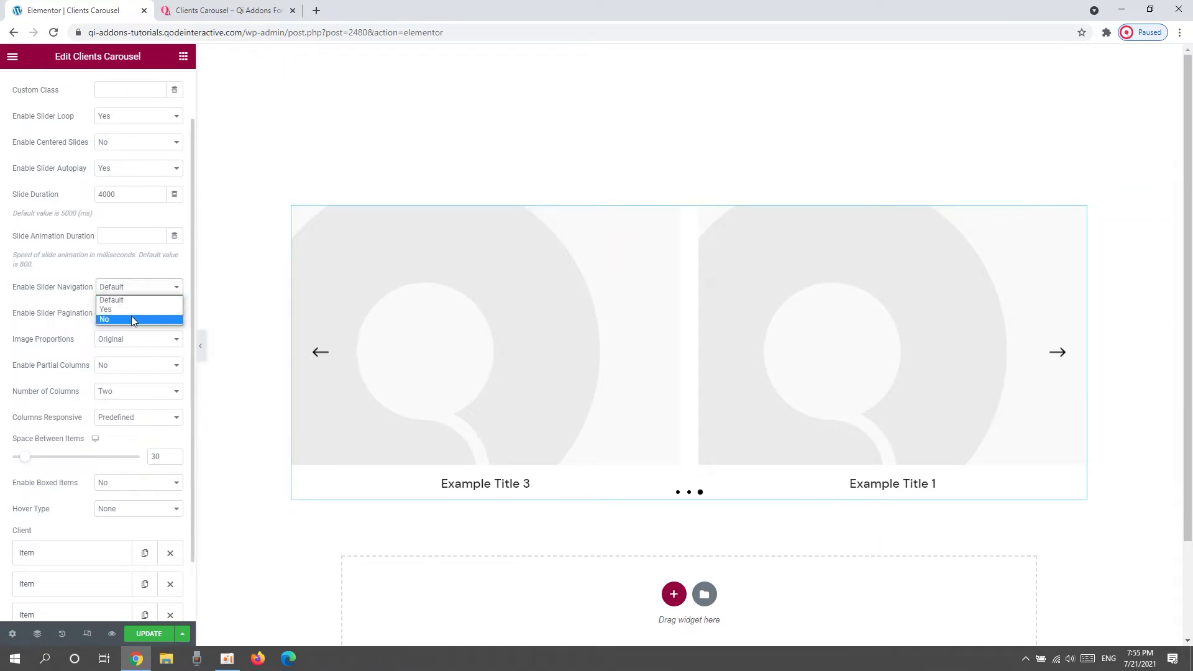
pyautogui.click(132, 320)
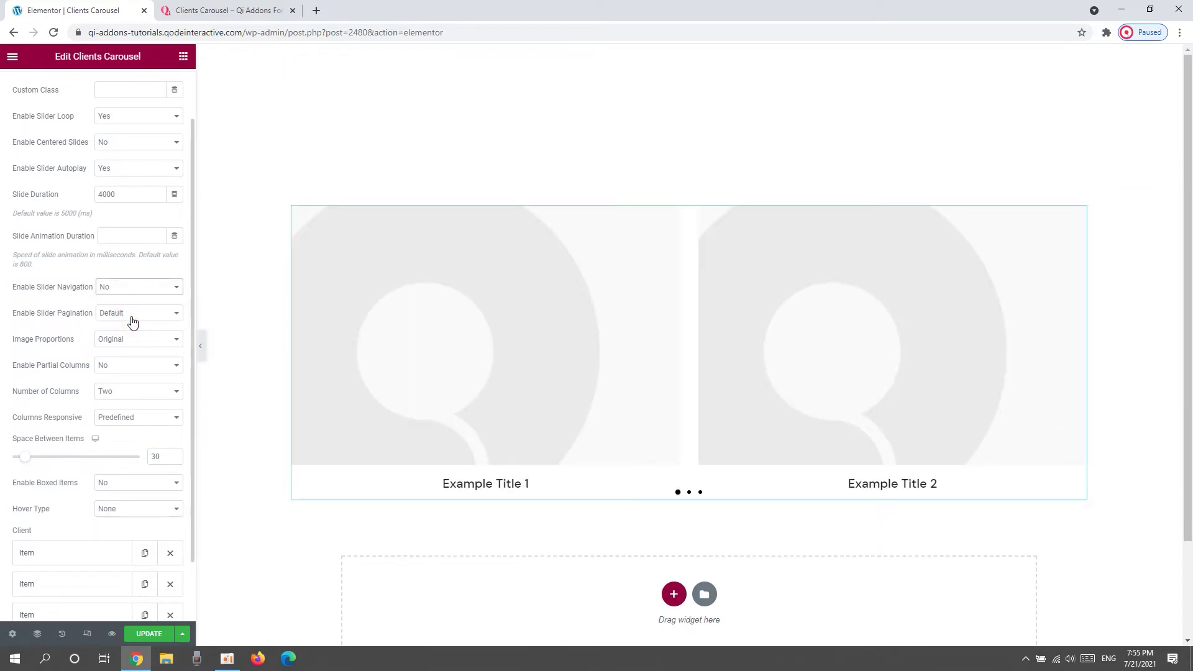
pyautogui.click(147, 317)
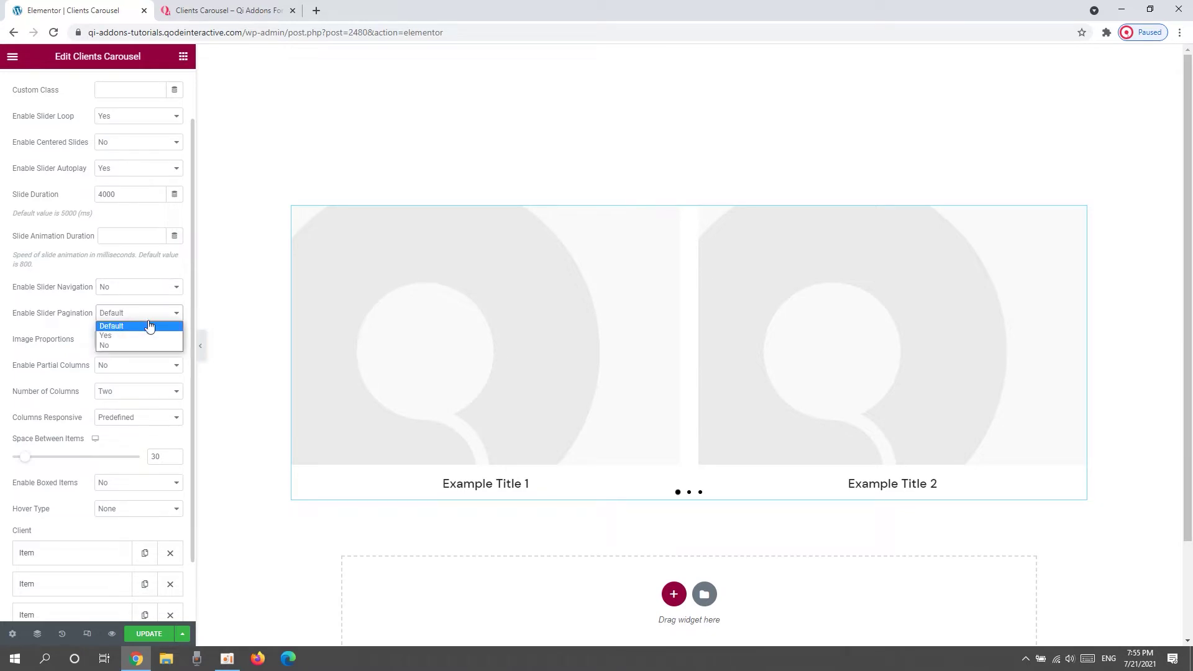
pyautogui.click(140, 344)
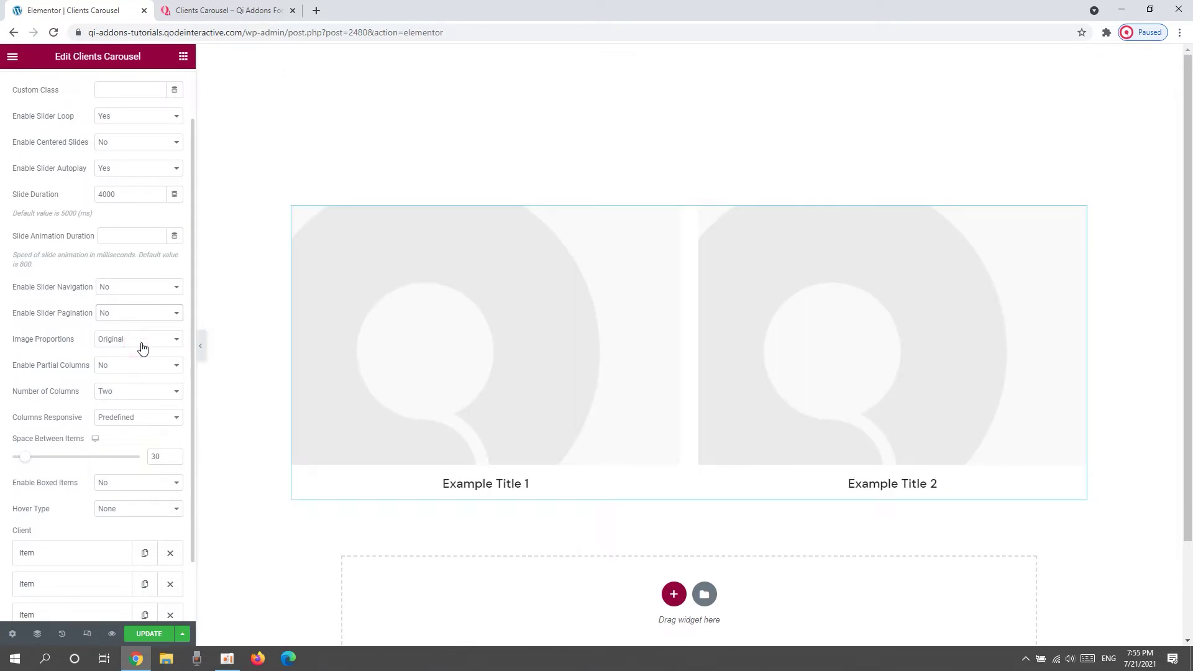
pyautogui.click(142, 340)
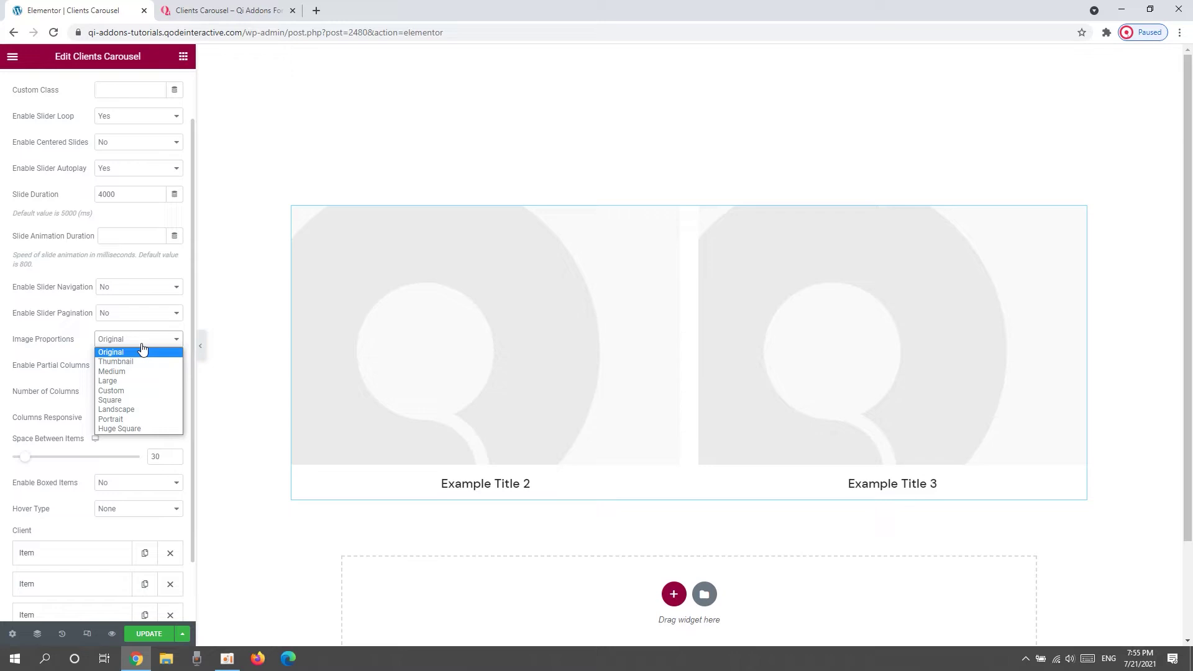
pyautogui.click(143, 347)
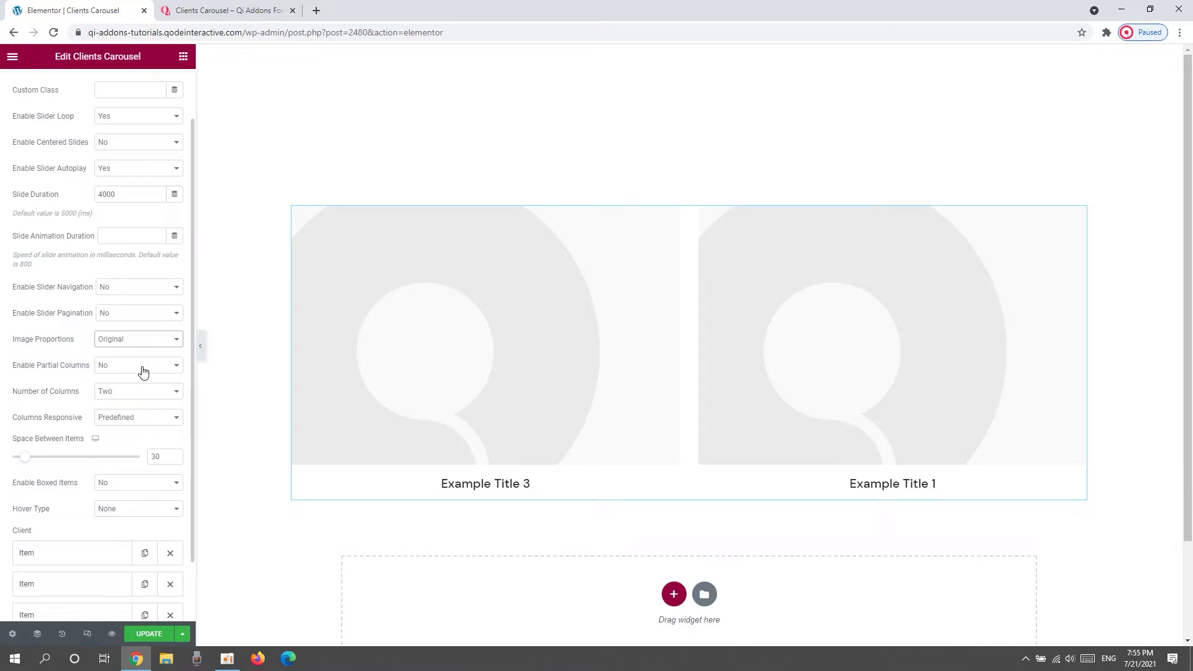
# Try turning on partial columns, then switch them back off
pyautogui.click(142, 371)
pyautogui.click(147, 390)
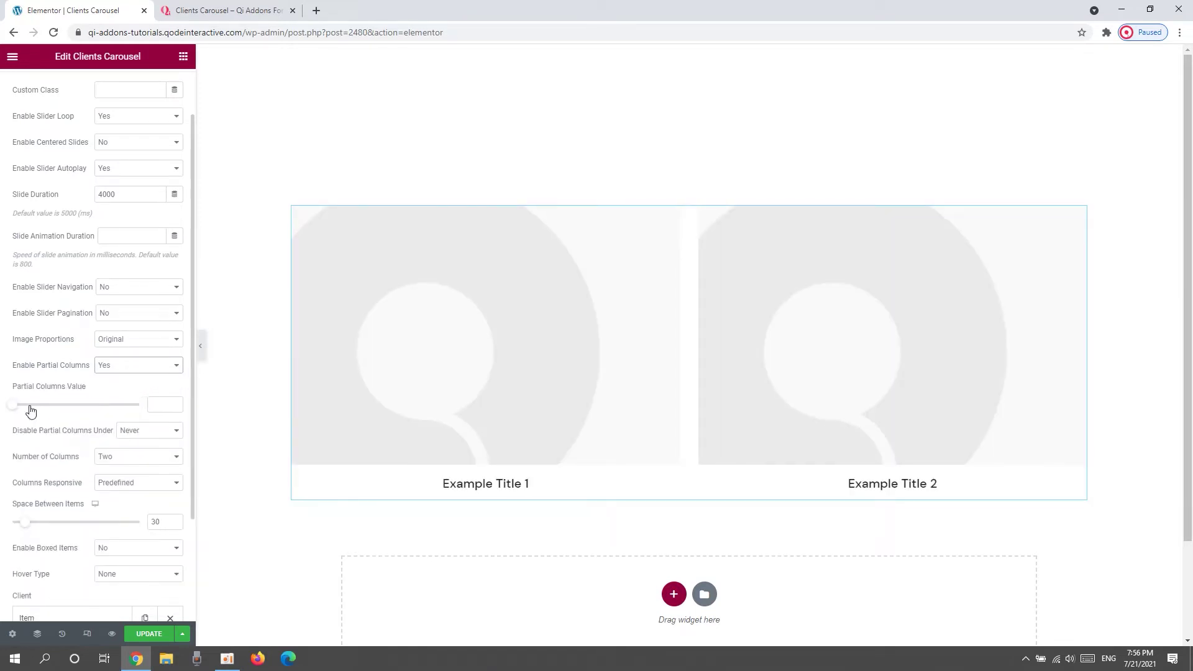
pyautogui.moveTo(12, 405); pyautogui.dragTo(60, 409)
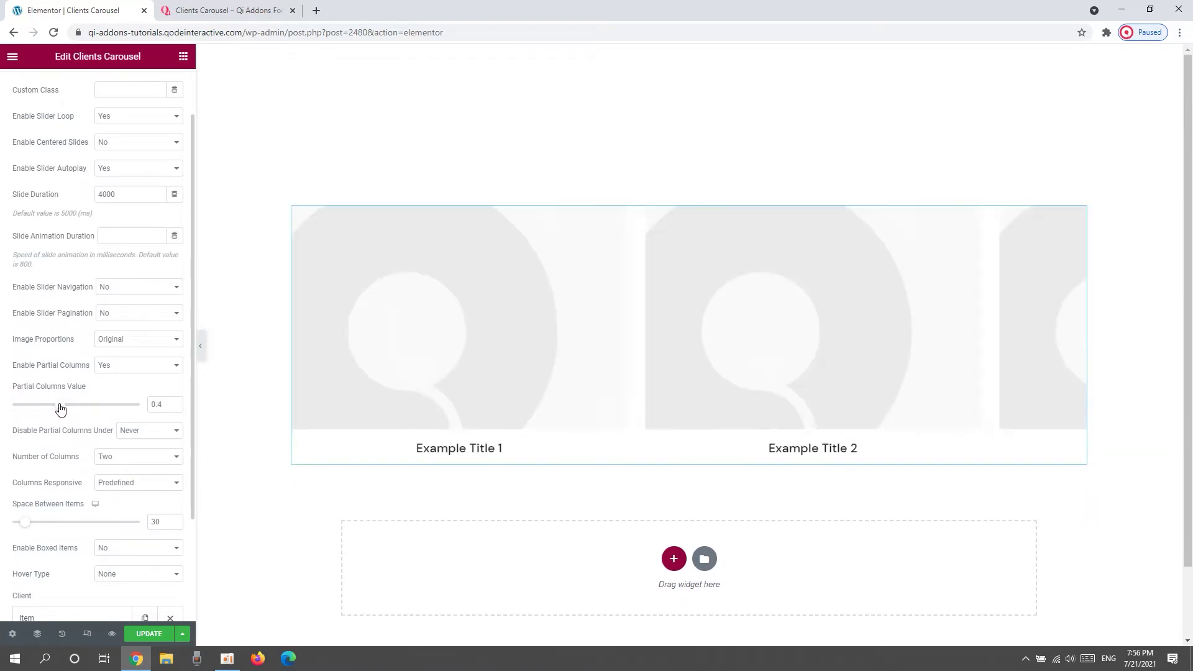
pyautogui.click(117, 370)
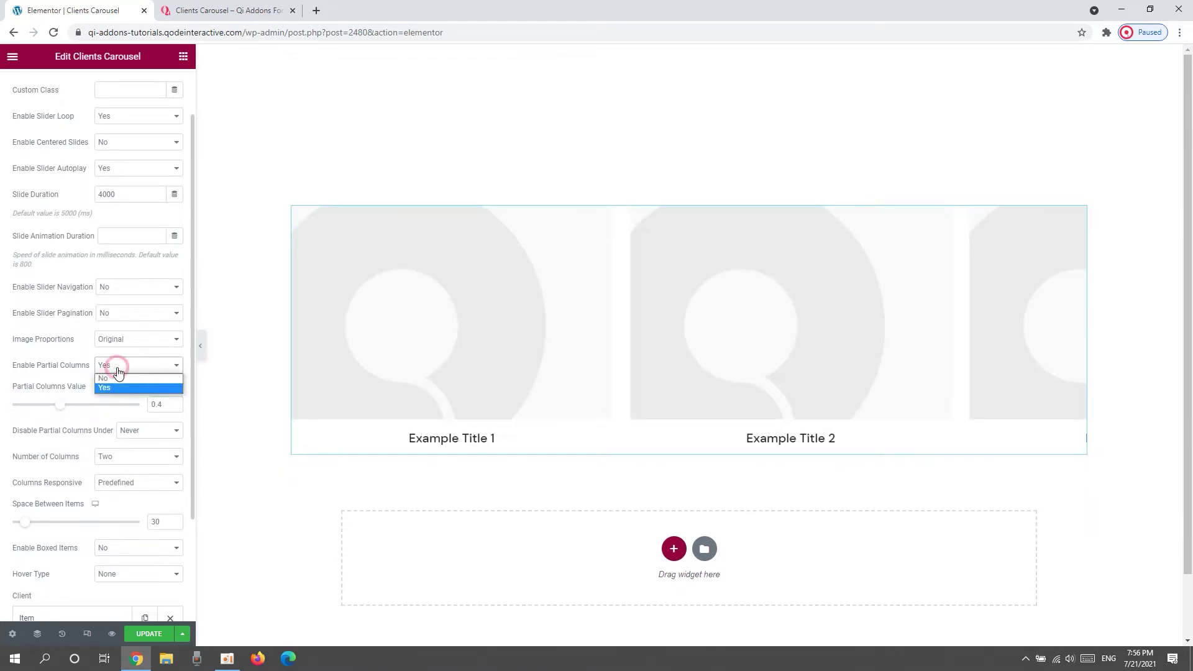
pyautogui.click(122, 379)
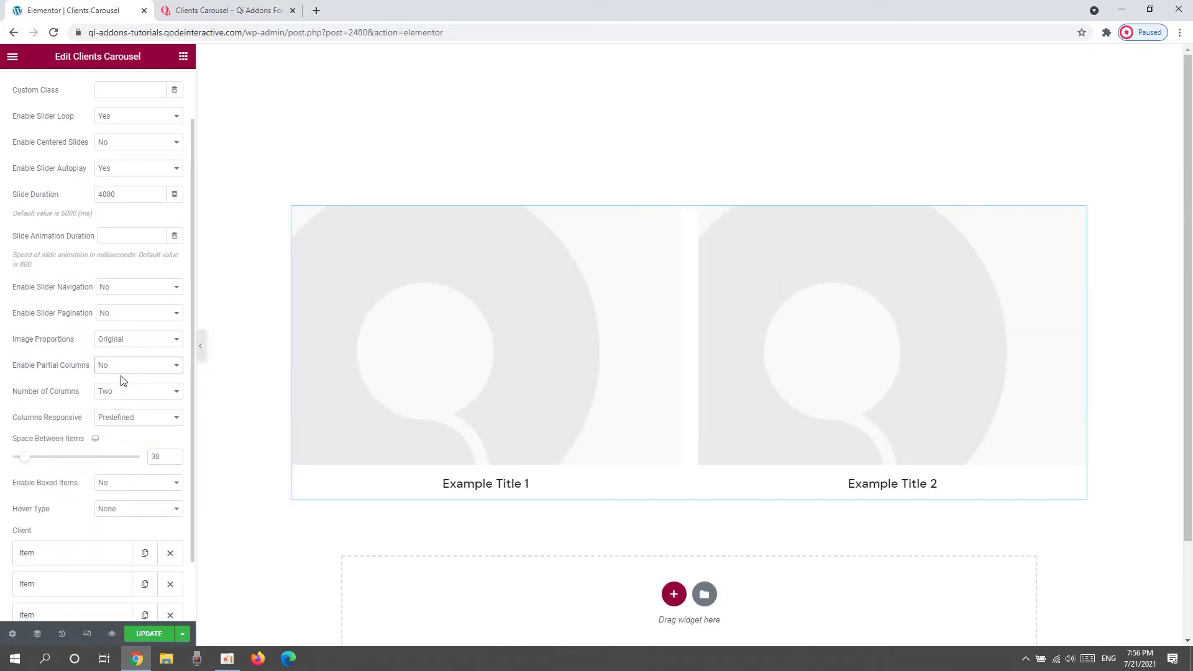
# Set Number of Columns to Five so five client logos sit in a row
pyautogui.click(151, 398)
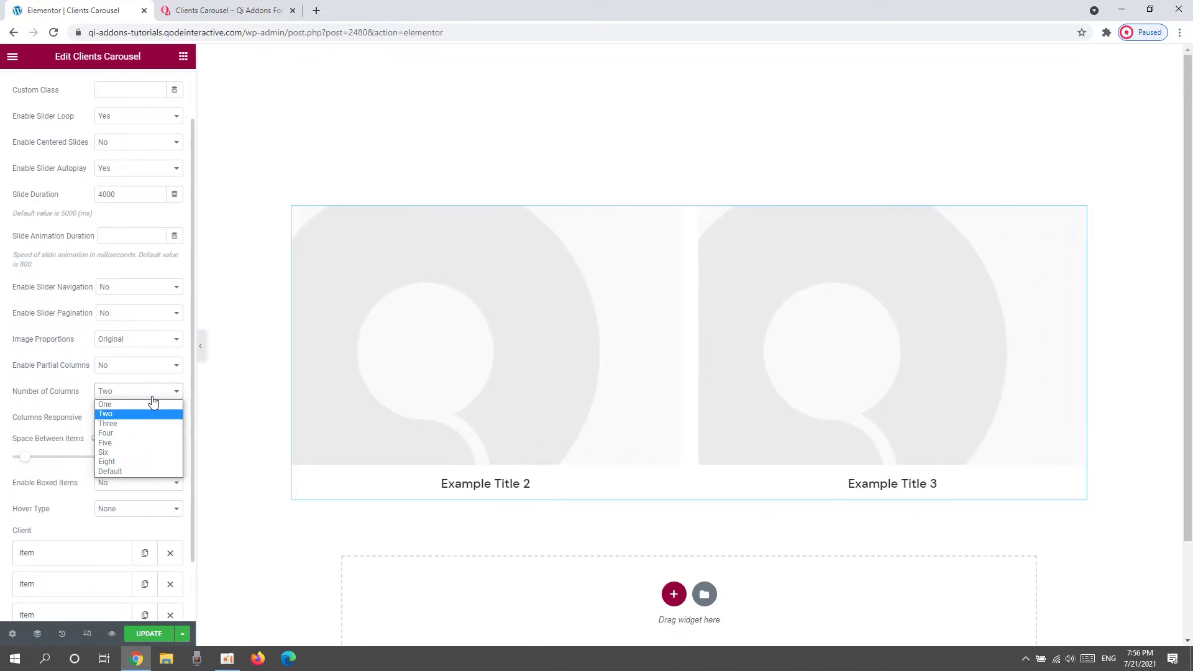
pyautogui.click(127, 443)
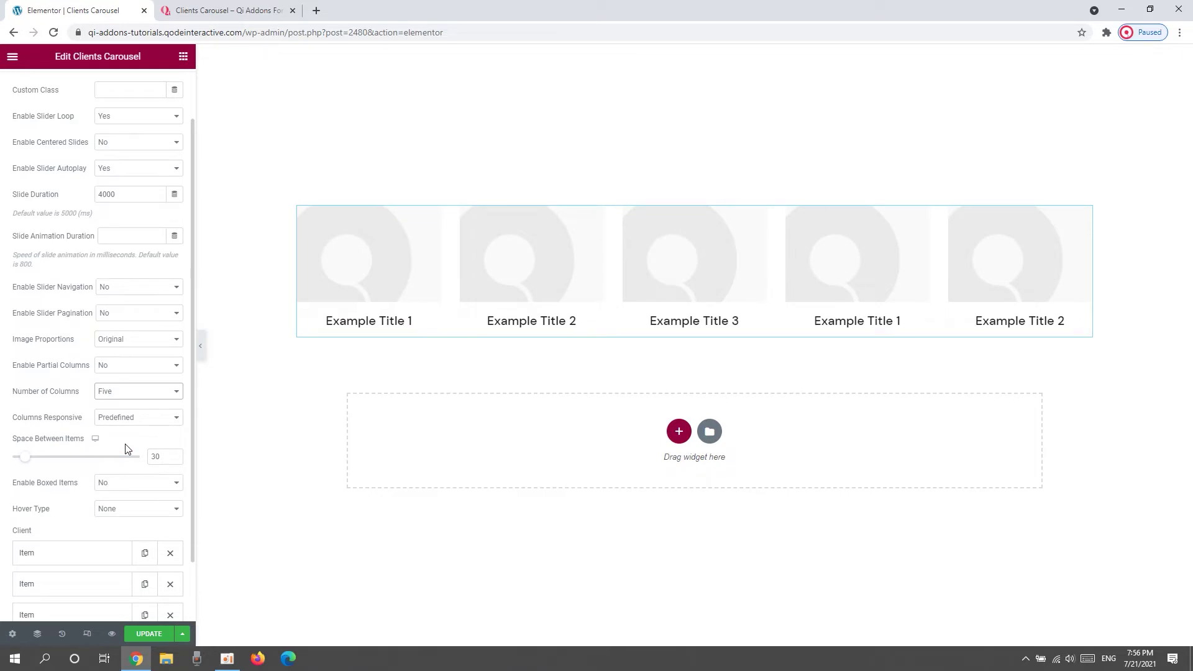
pyautogui.click(160, 425)
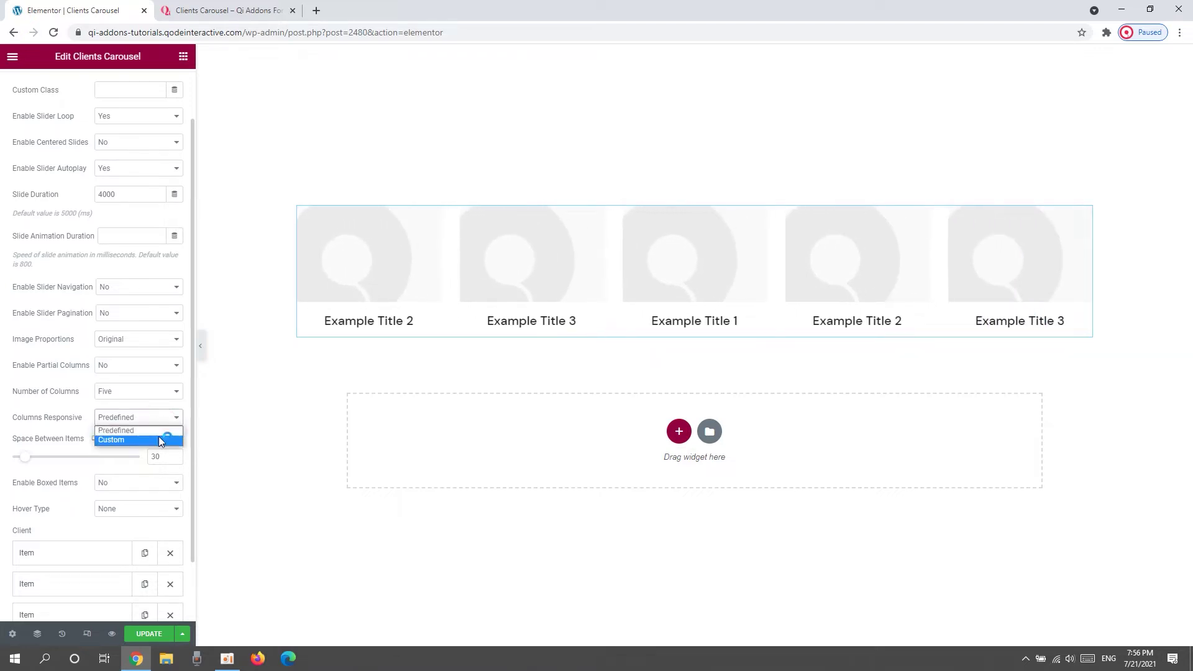
# Switch Columns Responsive to Custom with five columns for 1025–1440px screens
pyautogui.click(159, 440)
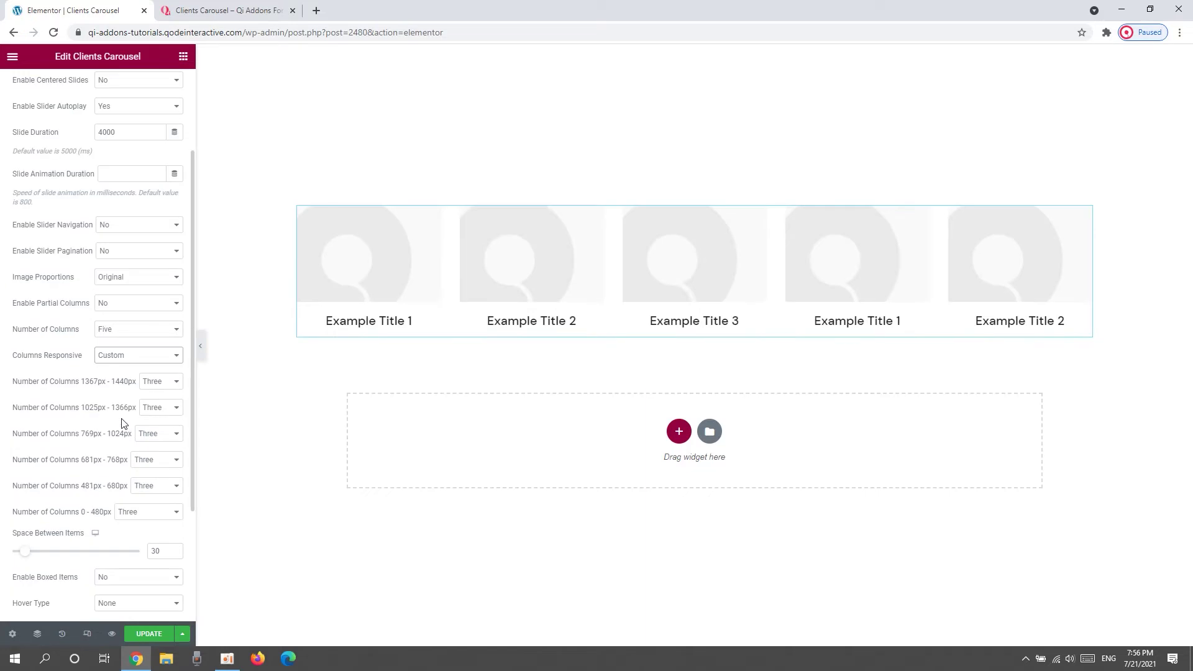
pyautogui.scroll(-2, 120, 418)
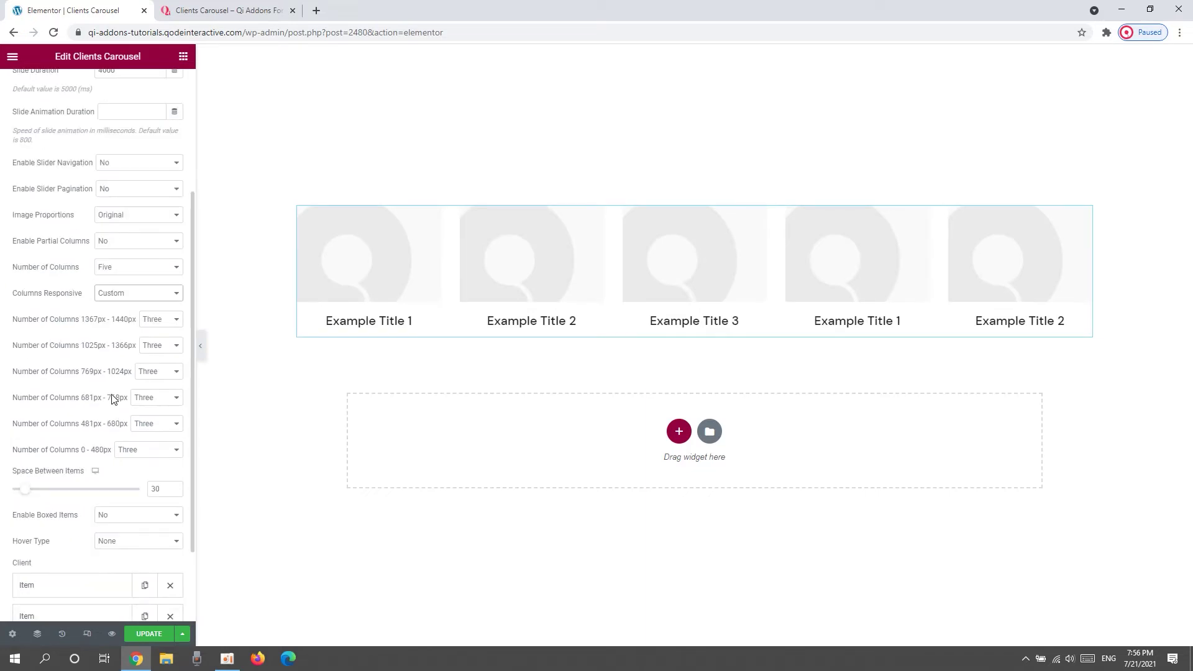
pyautogui.click(166, 324)
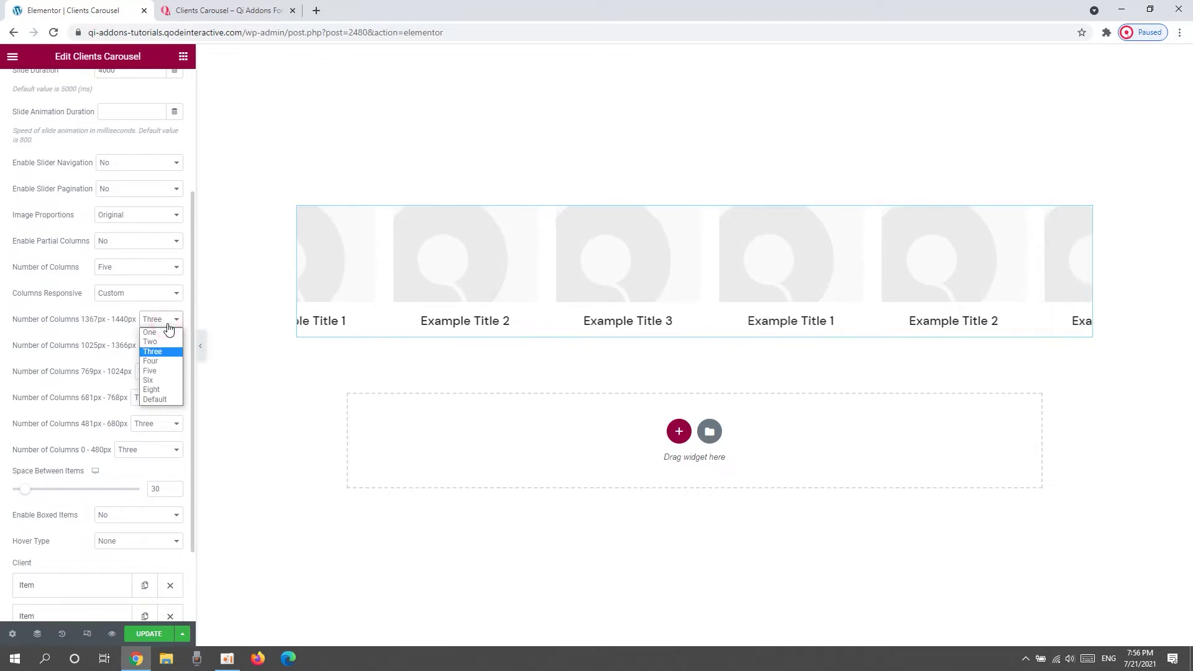
pyautogui.click(163, 371)
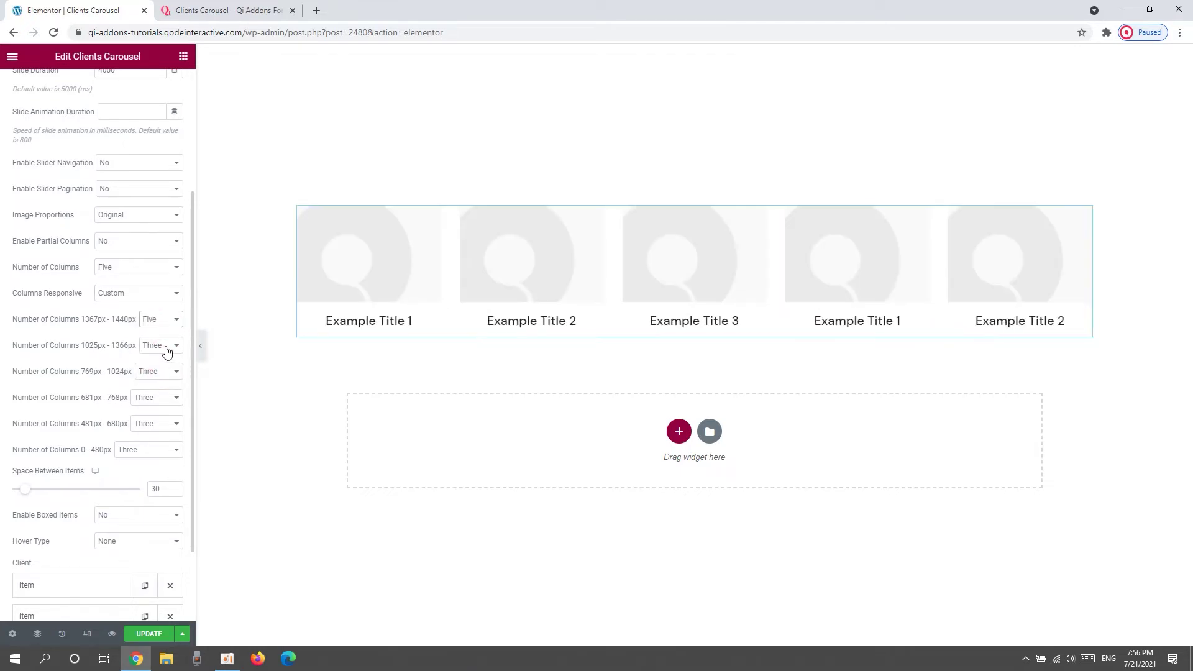
pyautogui.click(165, 348)
pyautogui.click(163, 398)
# Keep three columns at 769–1024px and use two columns for screens below 681px
pyautogui.click(164, 373)
pyautogui.click(163, 382)
pyautogui.click(161, 431)
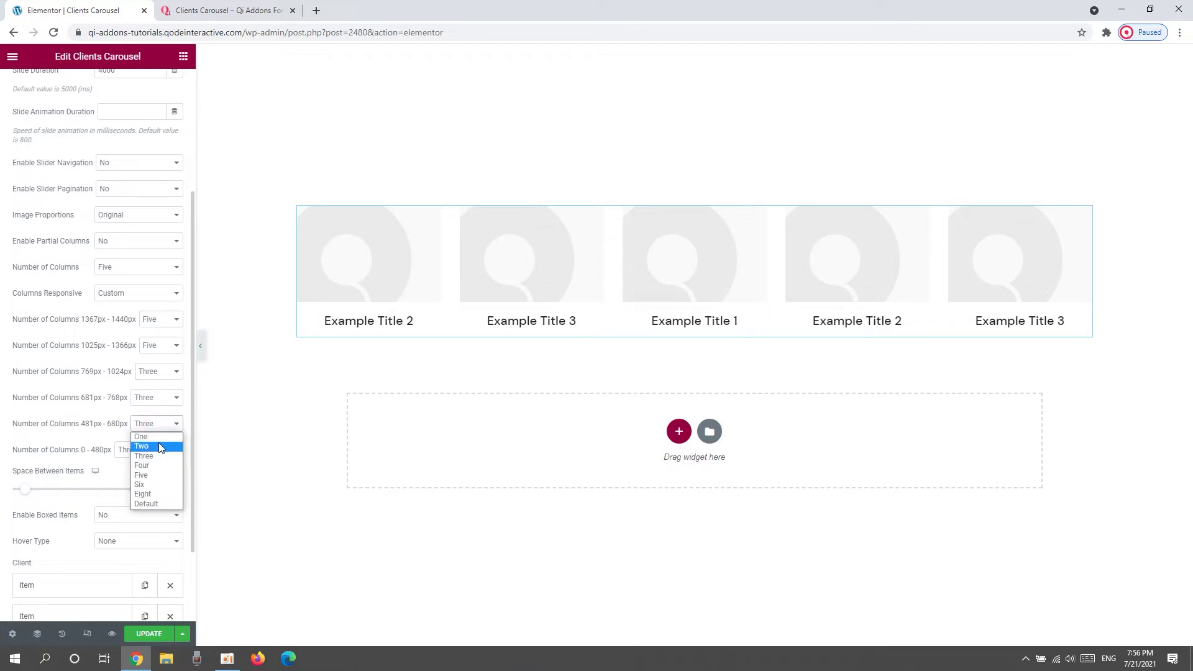
pyautogui.click(159, 443)
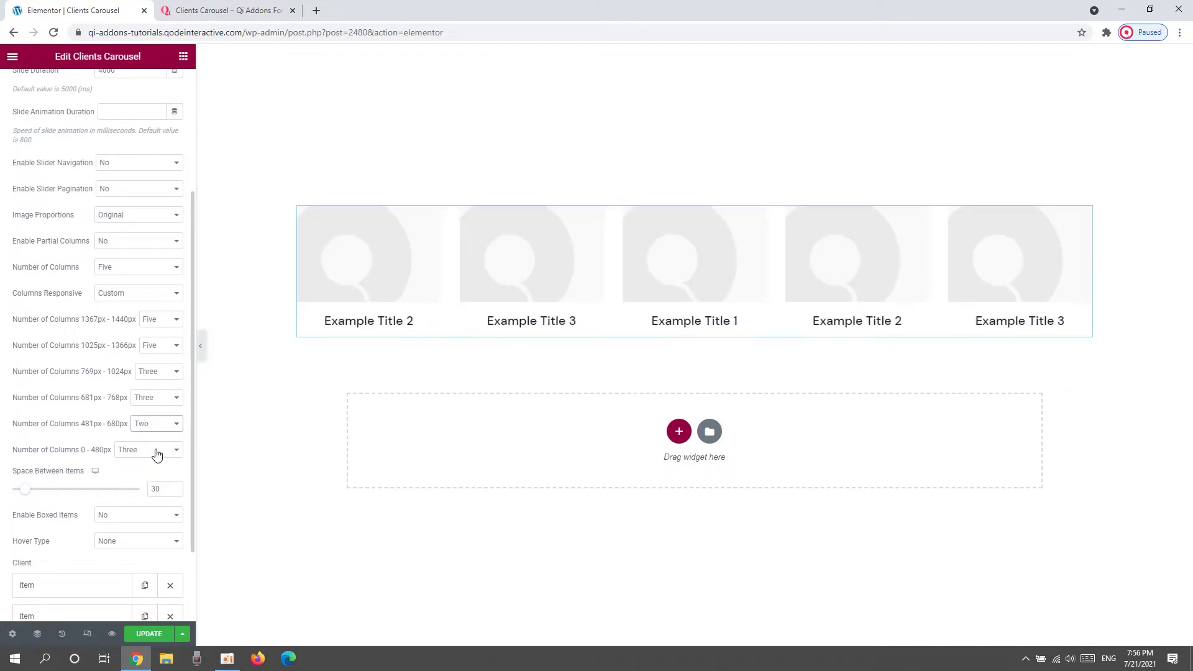
pyautogui.click(156, 452)
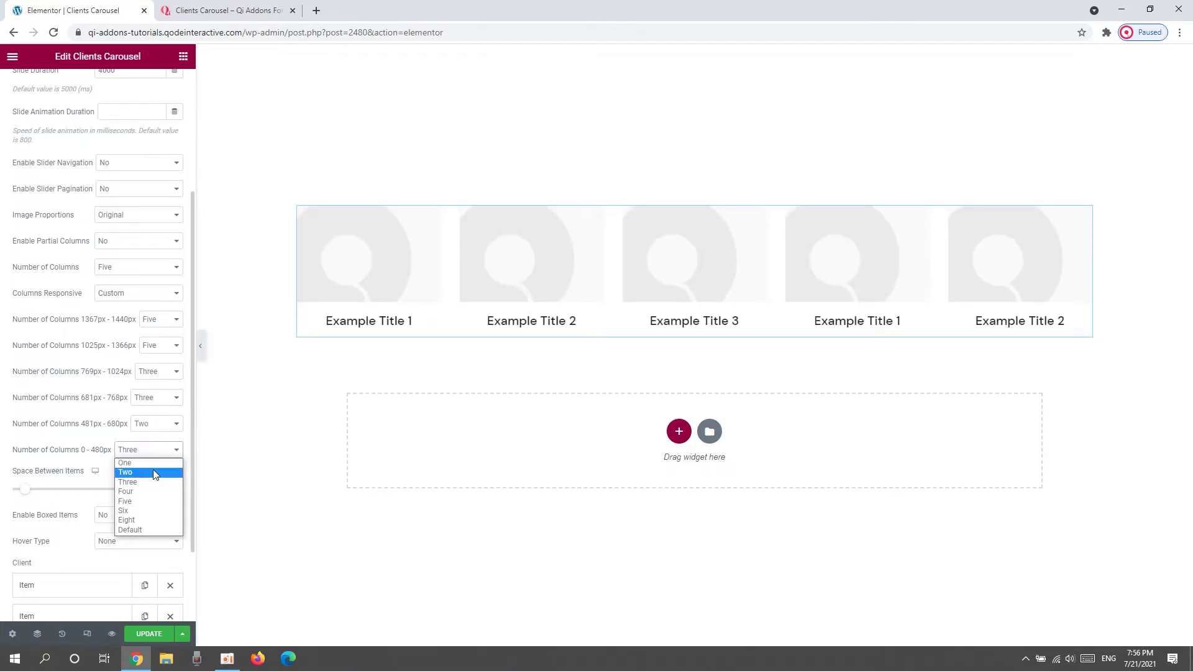
pyautogui.click(155, 474)
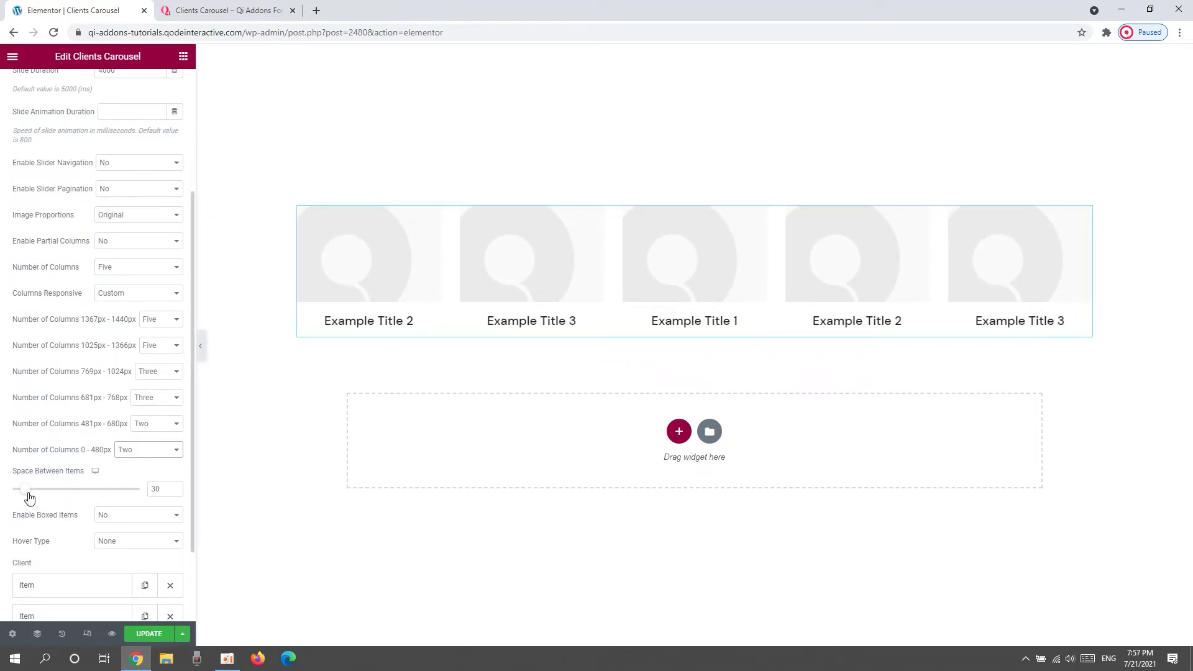
pyautogui.moveTo(28, 494); pyautogui.dragTo(51, 494)
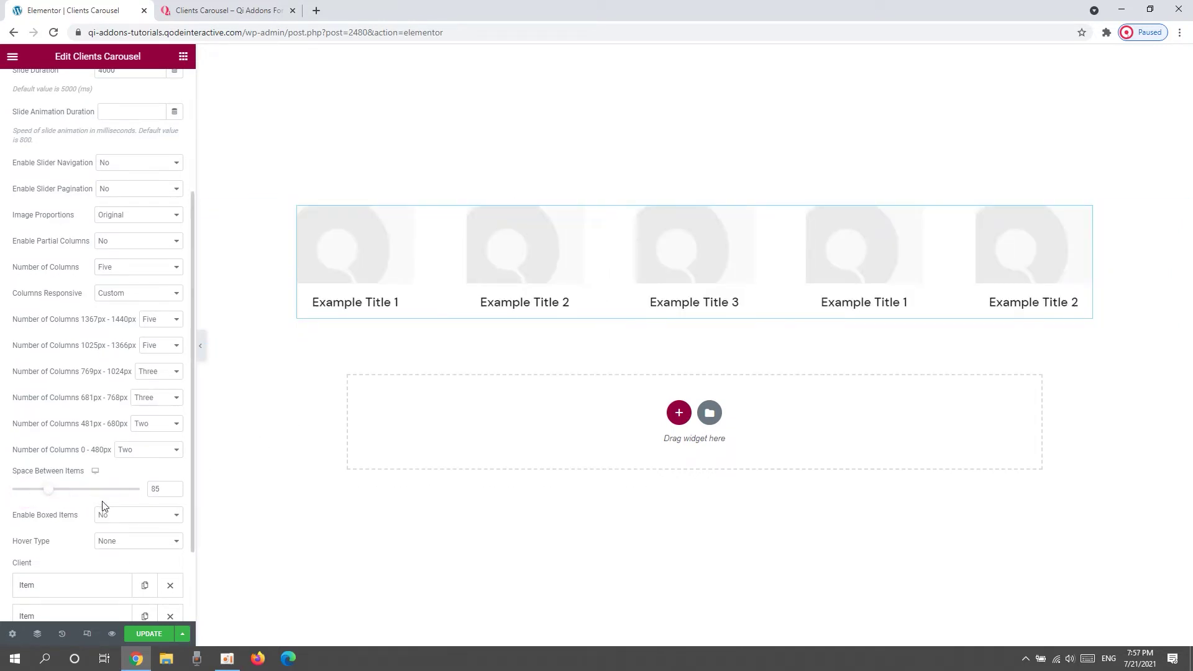
pyautogui.doubleClick(156, 489)
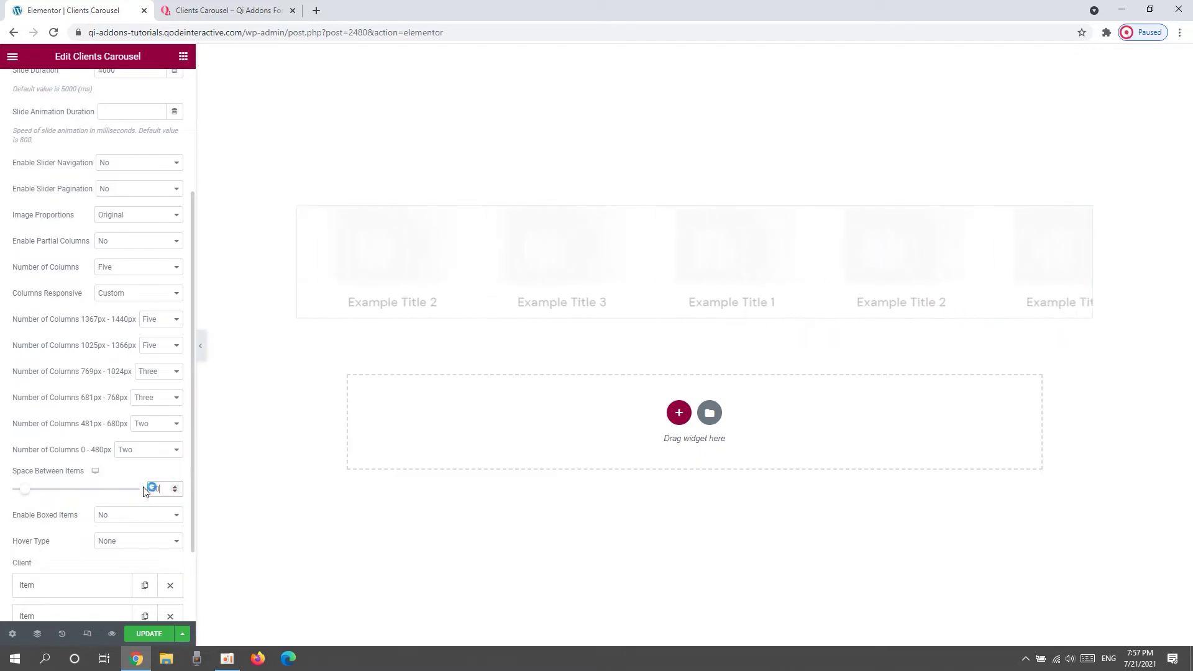
pyautogui.write('30')
pyautogui.scroll(-1, 122, 501)
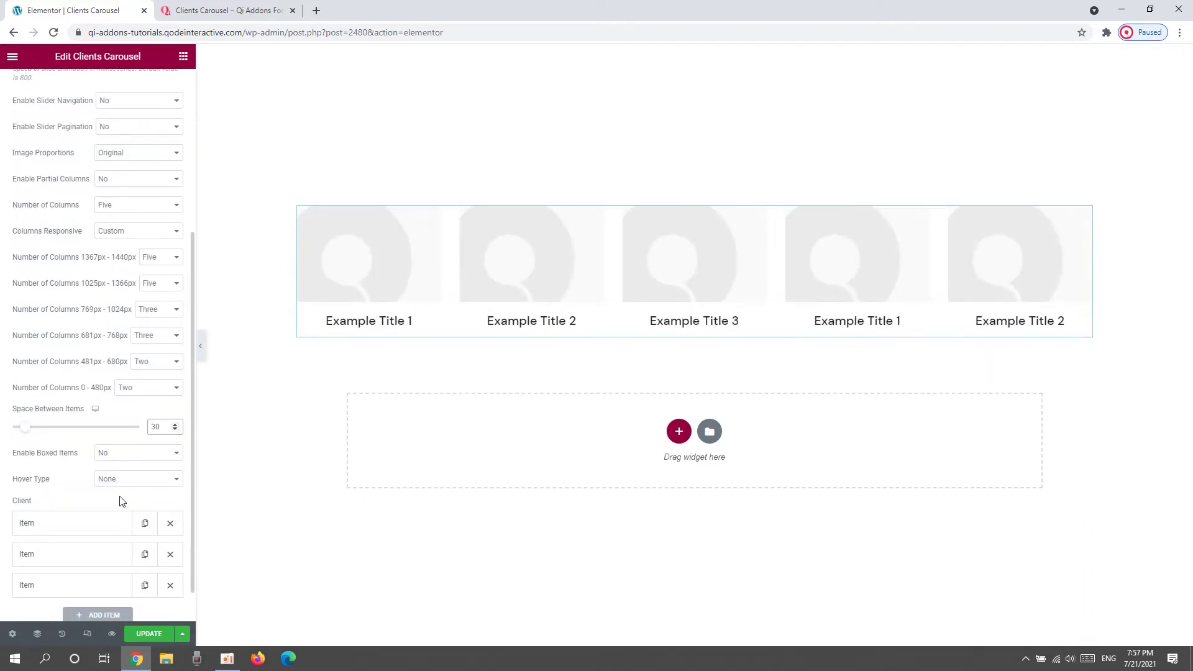
pyautogui.click(150, 460)
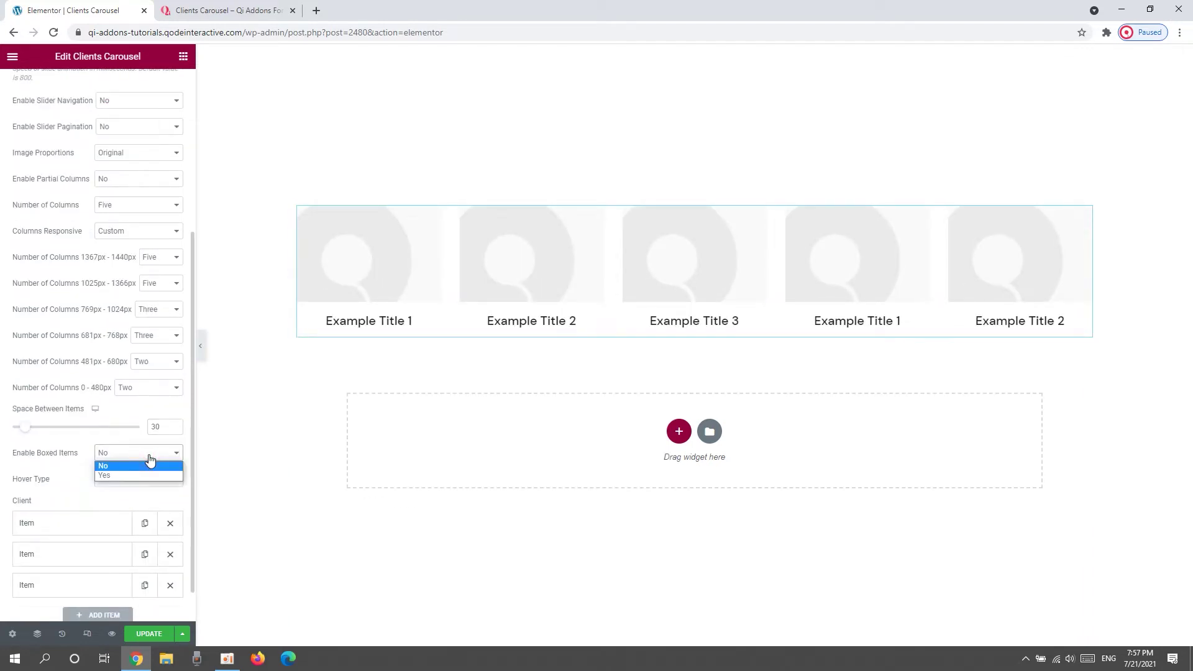
pyautogui.click(138, 475)
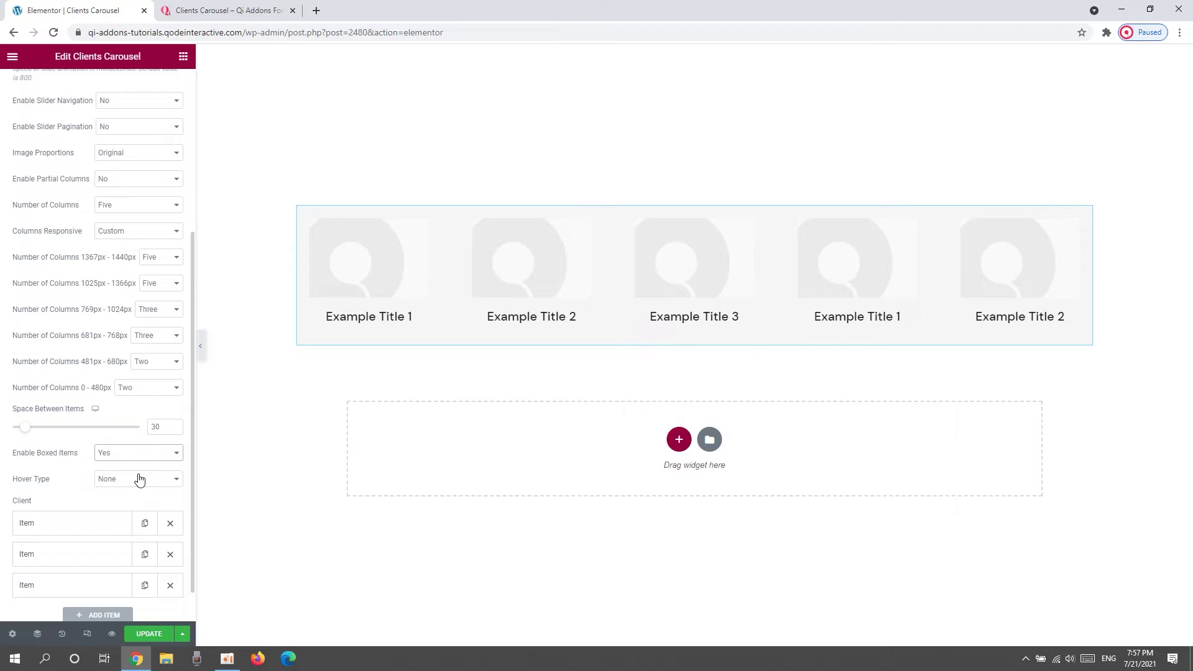
pyautogui.click(139, 460)
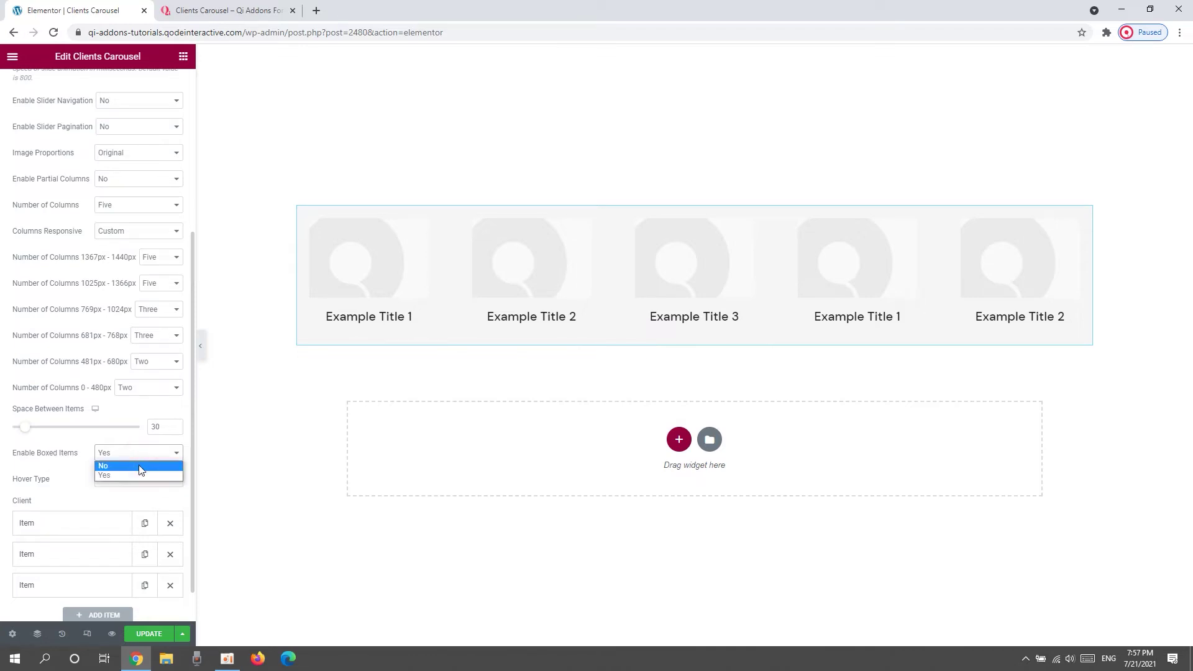
pyautogui.click(139, 466)
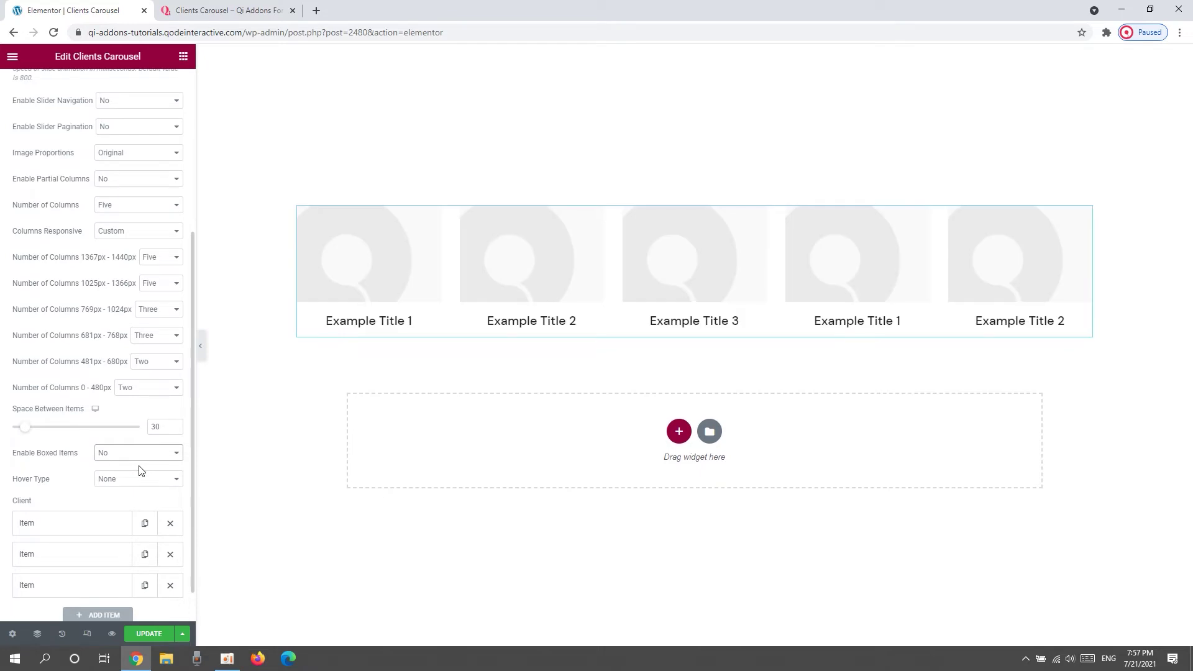
pyautogui.scroll(-1, 139, 470)
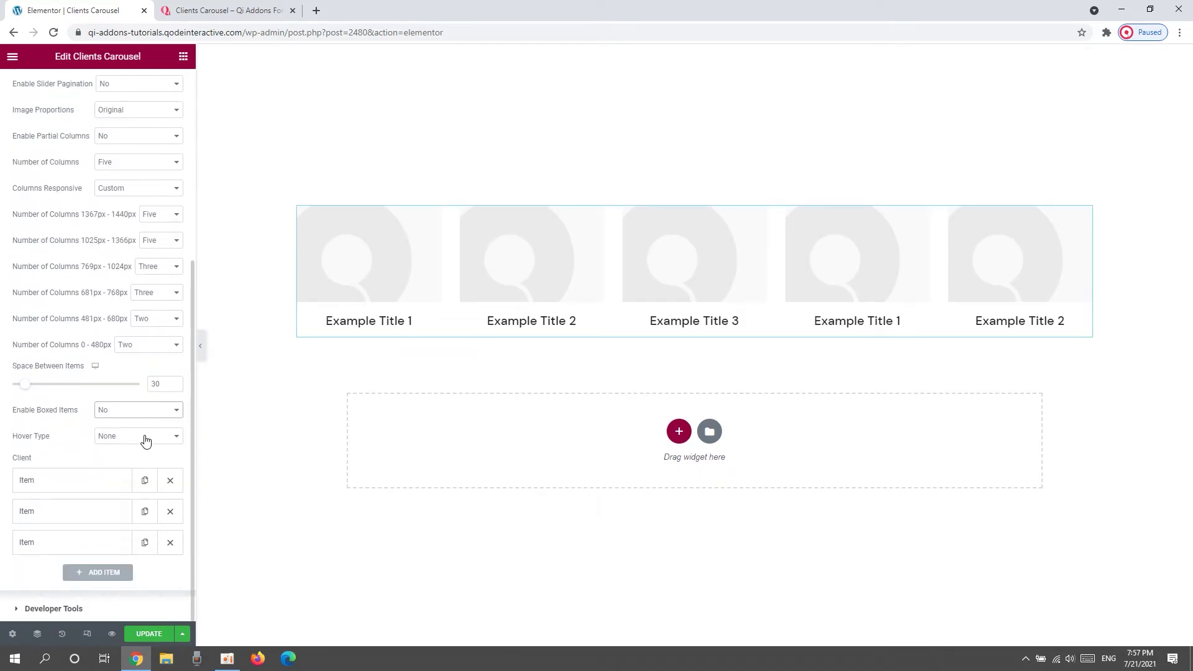
# Preview the Switch Image, Opacity, Scale and Horizontal Rollover hover effects
pyautogui.click(145, 440)
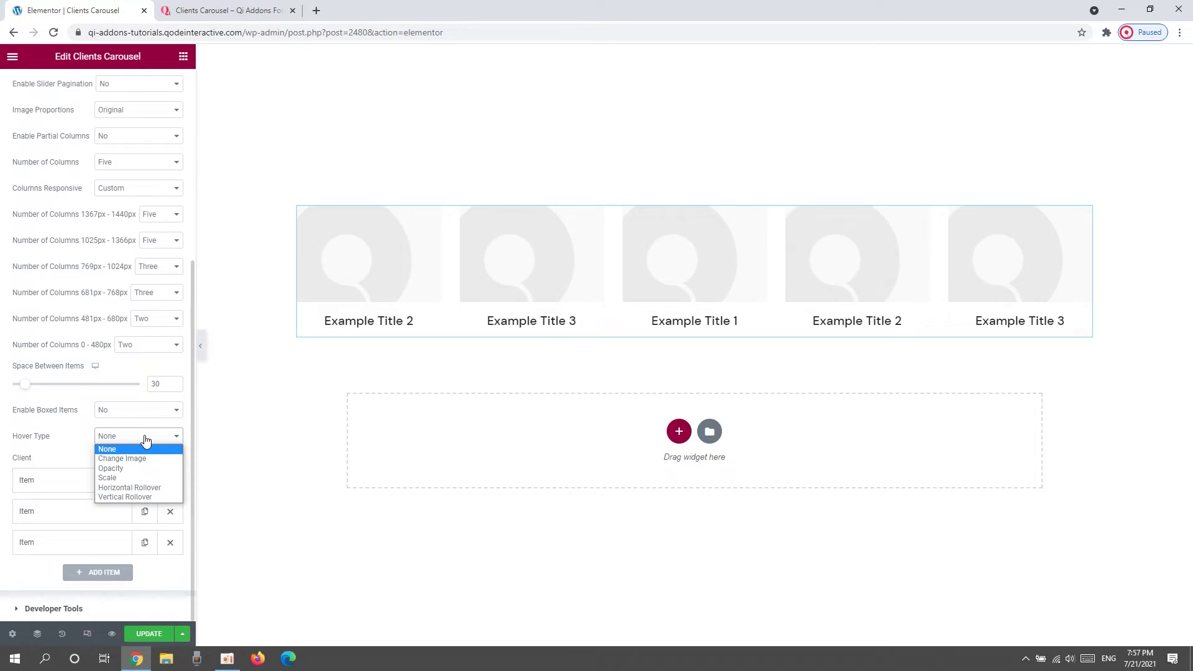
pyautogui.click(147, 458)
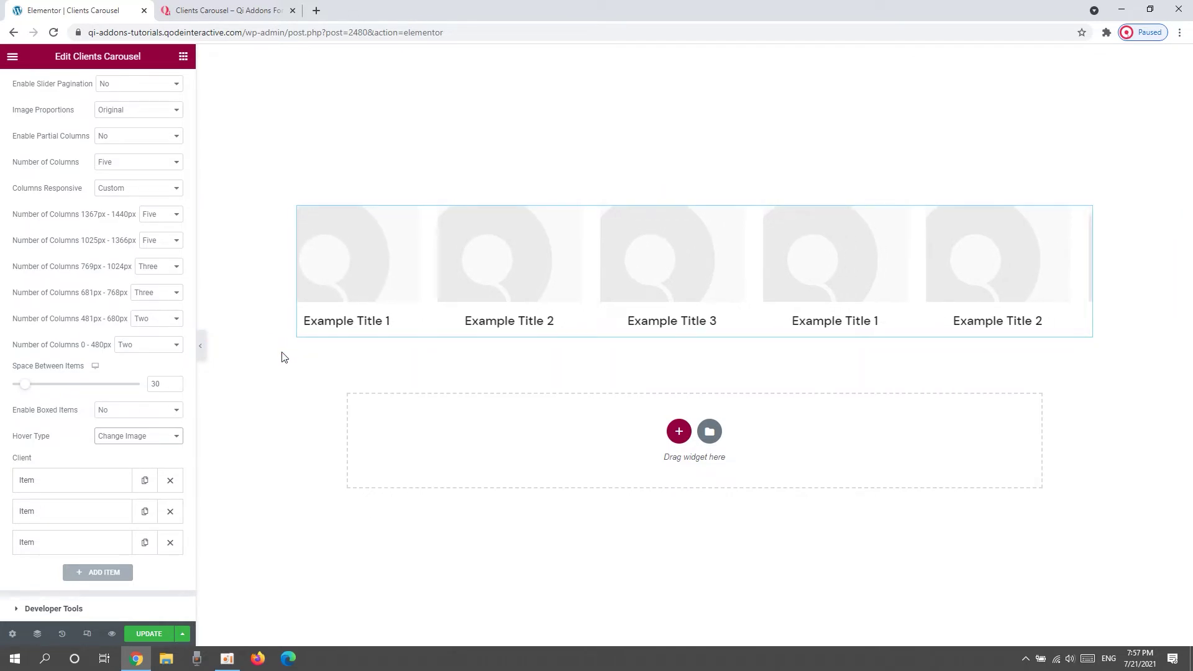
pyautogui.click(155, 437)
pyautogui.click(149, 468)
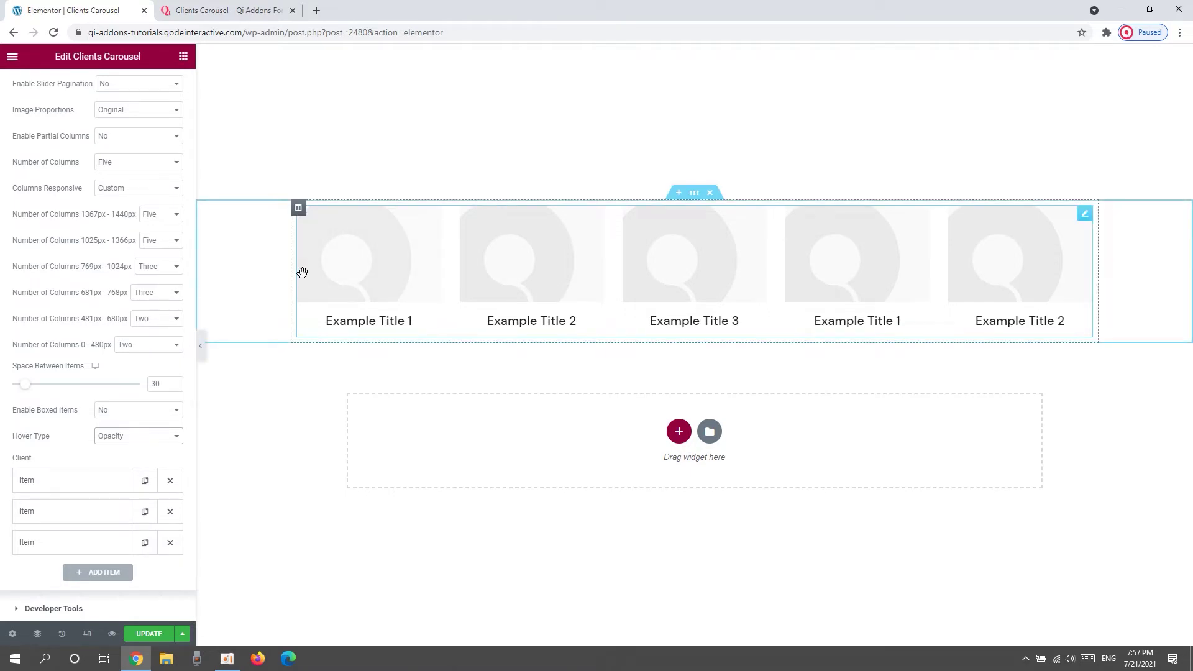
pyautogui.click(169, 436)
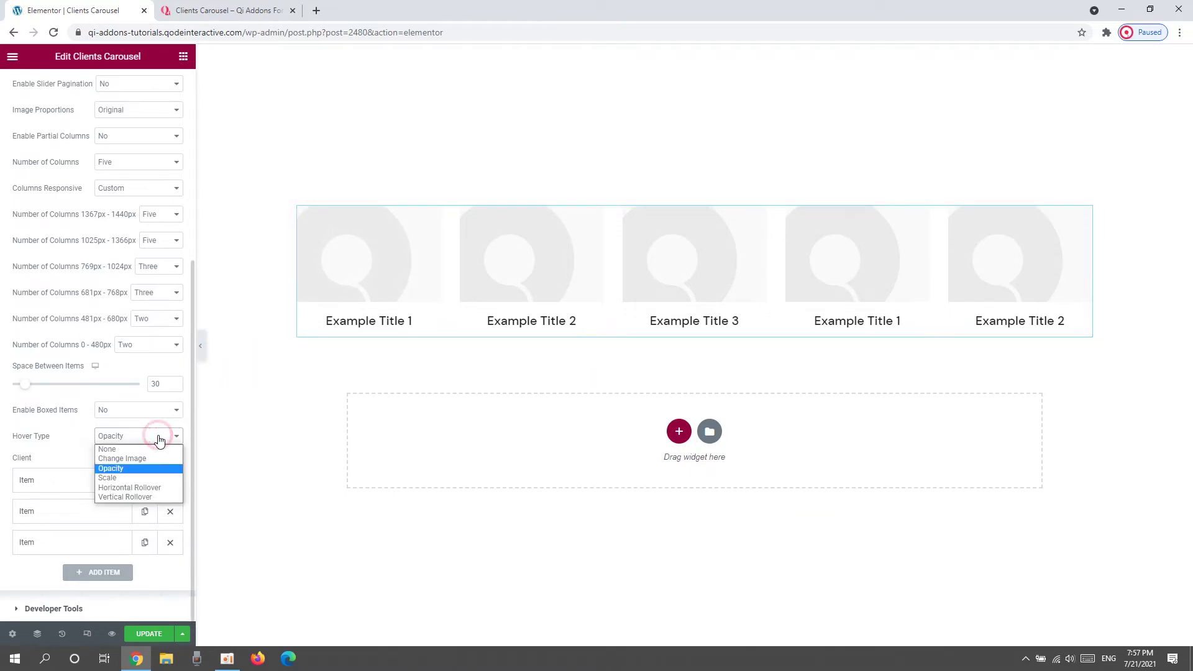
pyautogui.click(144, 476)
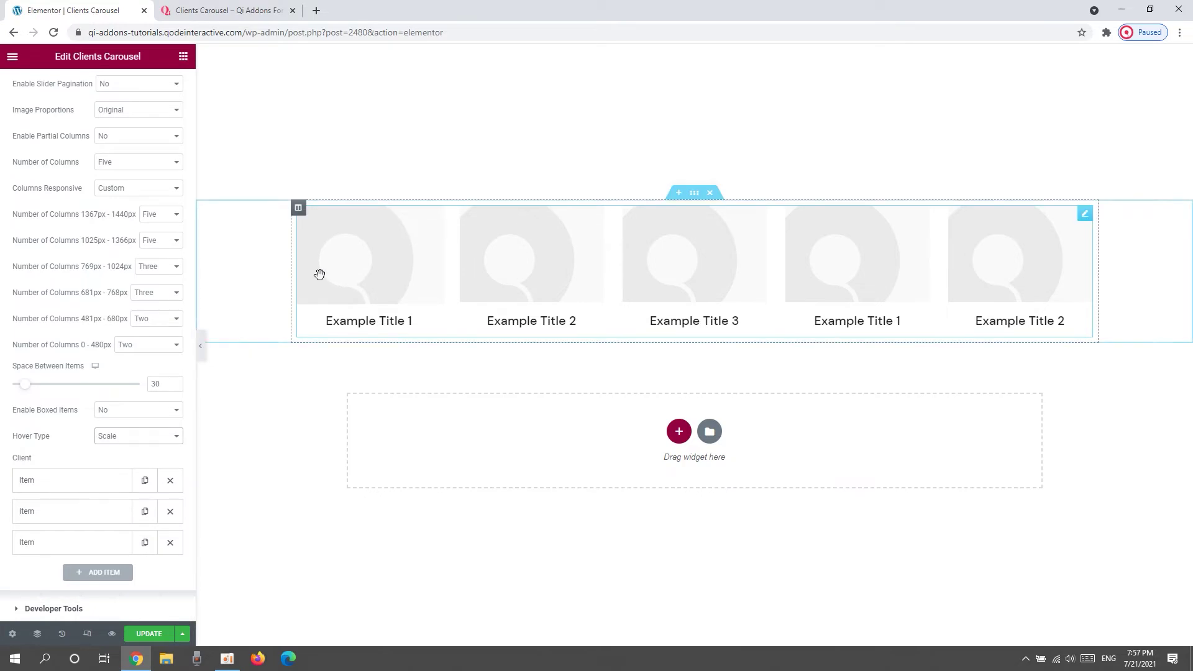
pyautogui.click(160, 436)
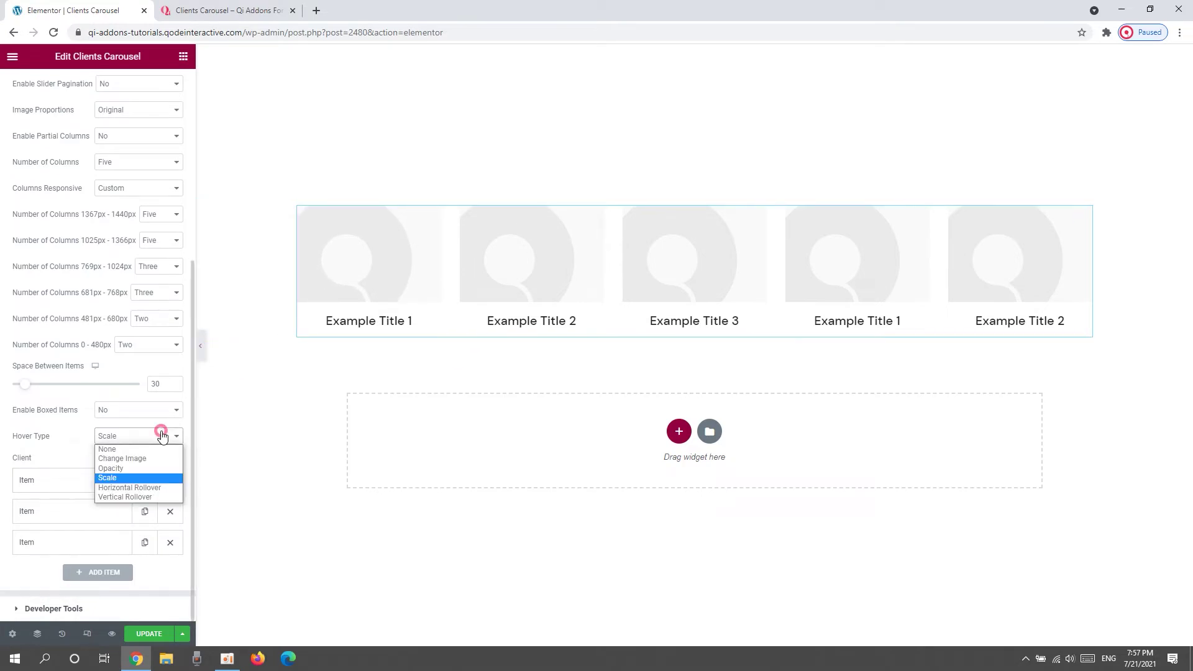
pyautogui.click(147, 488)
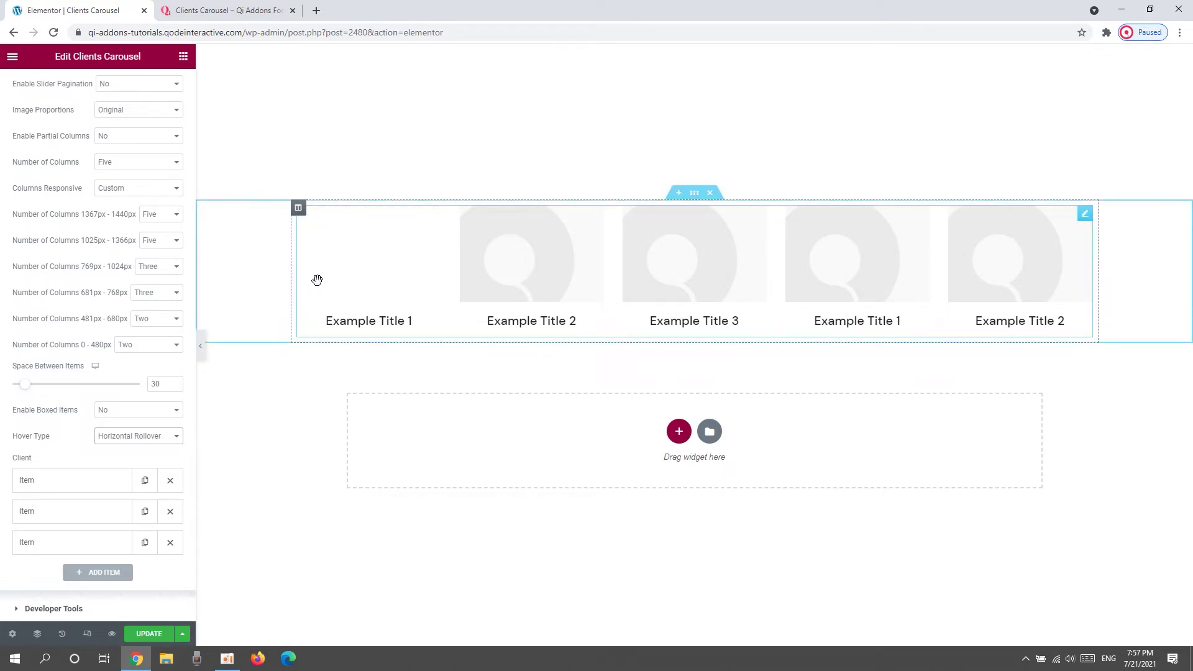
pyautogui.click(160, 436)
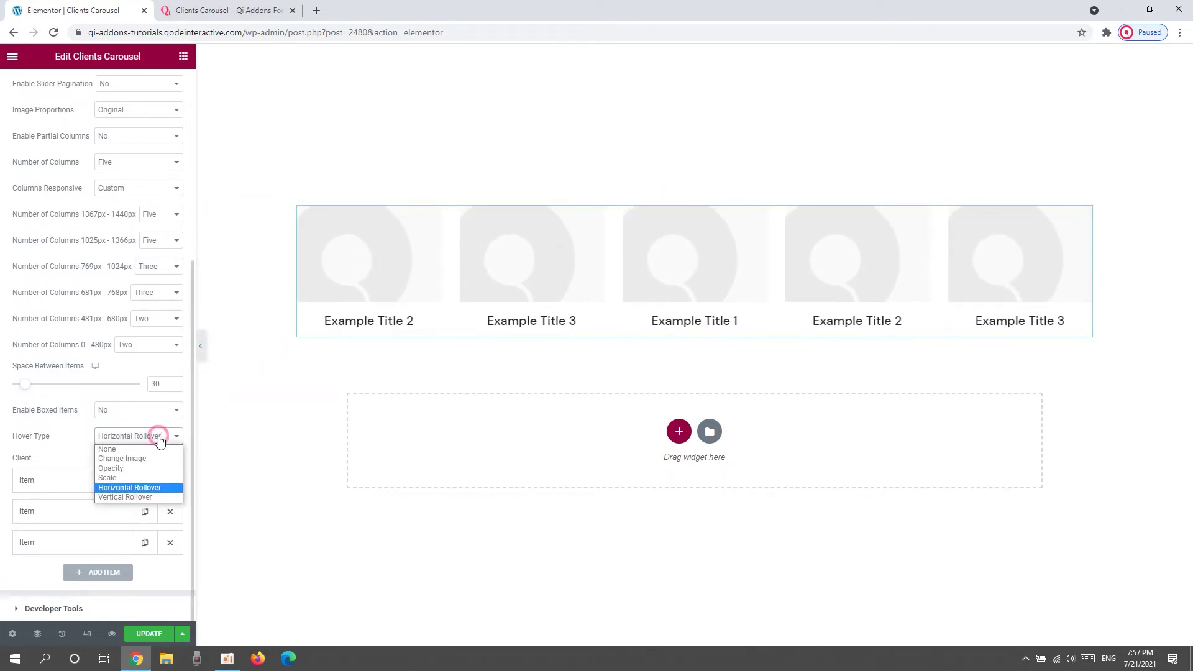
pyautogui.click(160, 440)
# Inspect the first client's settings, then settle on the Opacity hover type
pyautogui.click(118, 480)
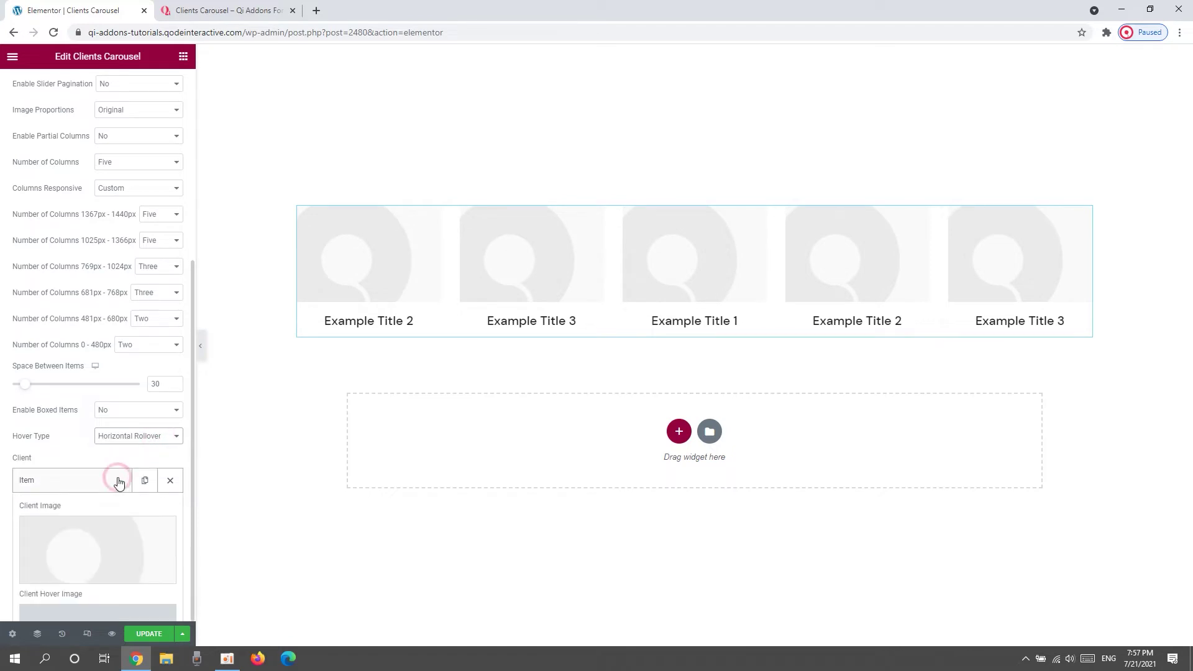
pyautogui.scroll(-1, 119, 484)
pyautogui.scroll(-1, 119, 483)
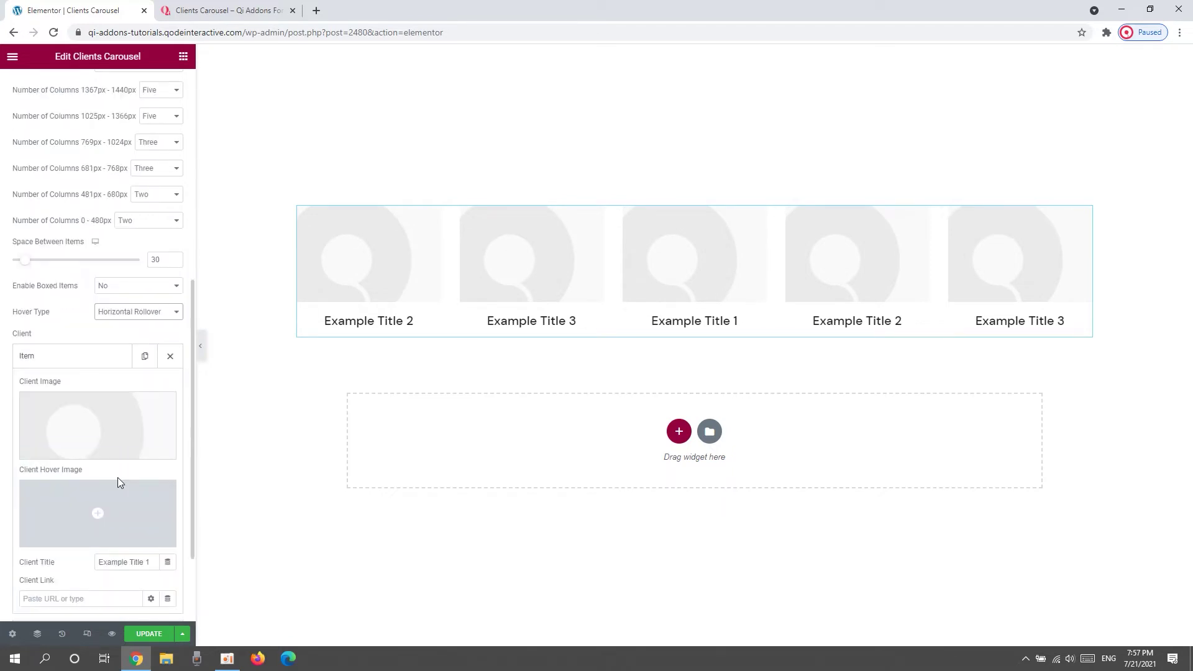
pyautogui.moveTo(121, 509)
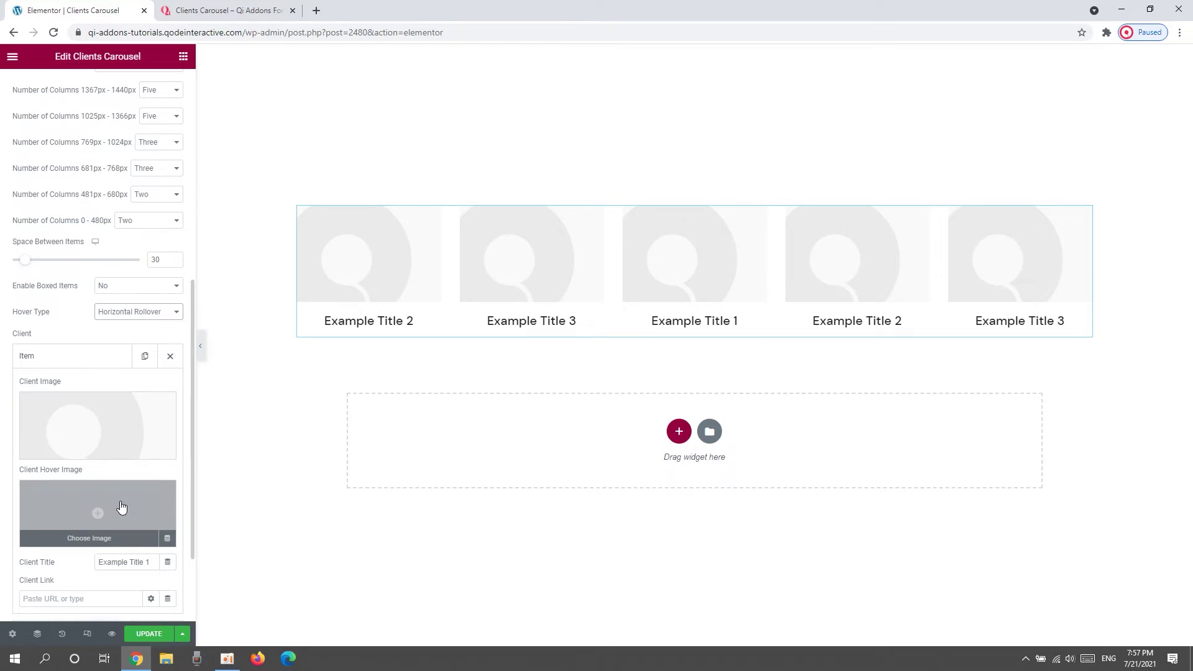
pyautogui.click(107, 358)
pyautogui.click(129, 312)
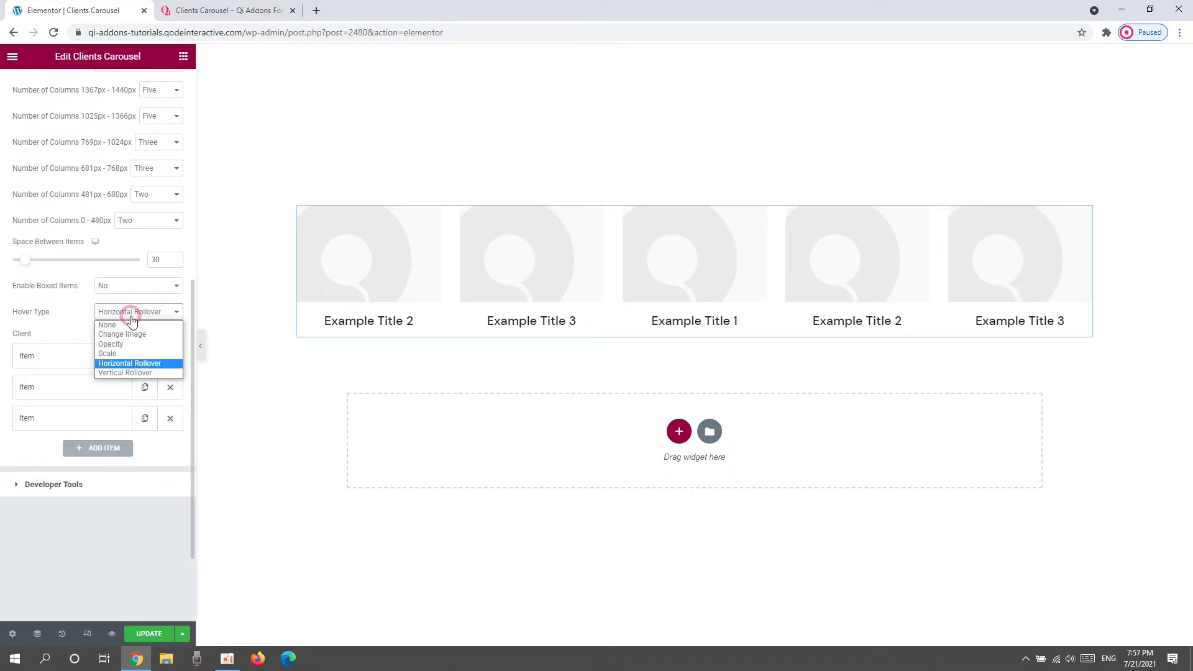
pyautogui.click(121, 371)
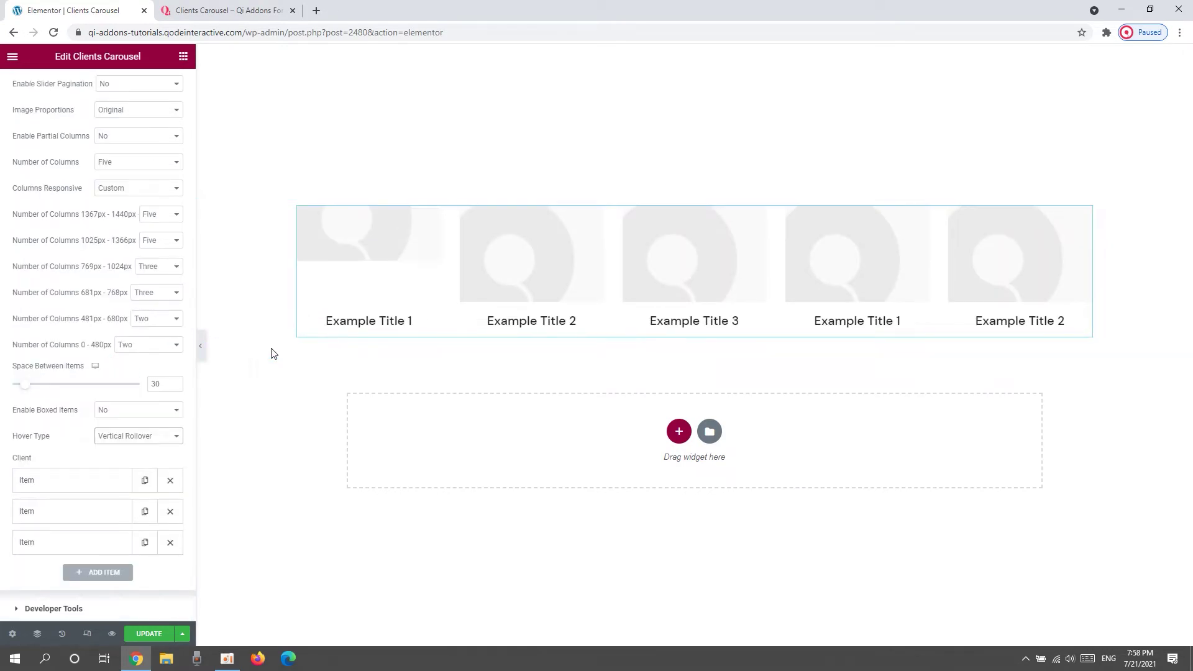
pyautogui.click(149, 437)
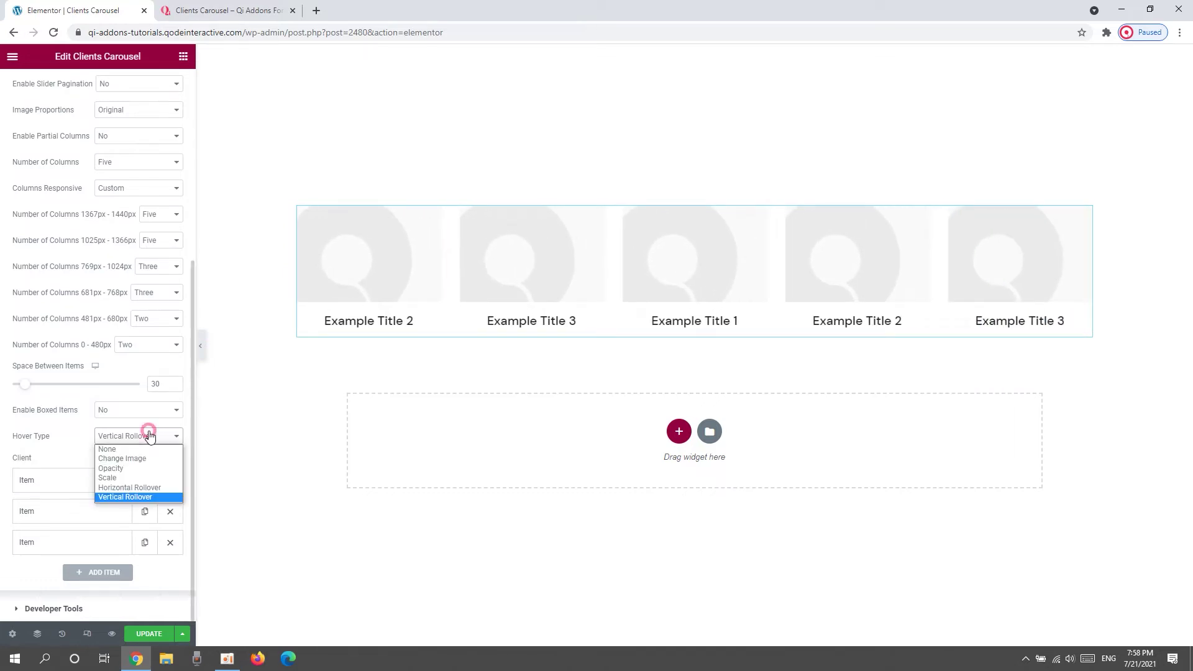
pyautogui.click(133, 467)
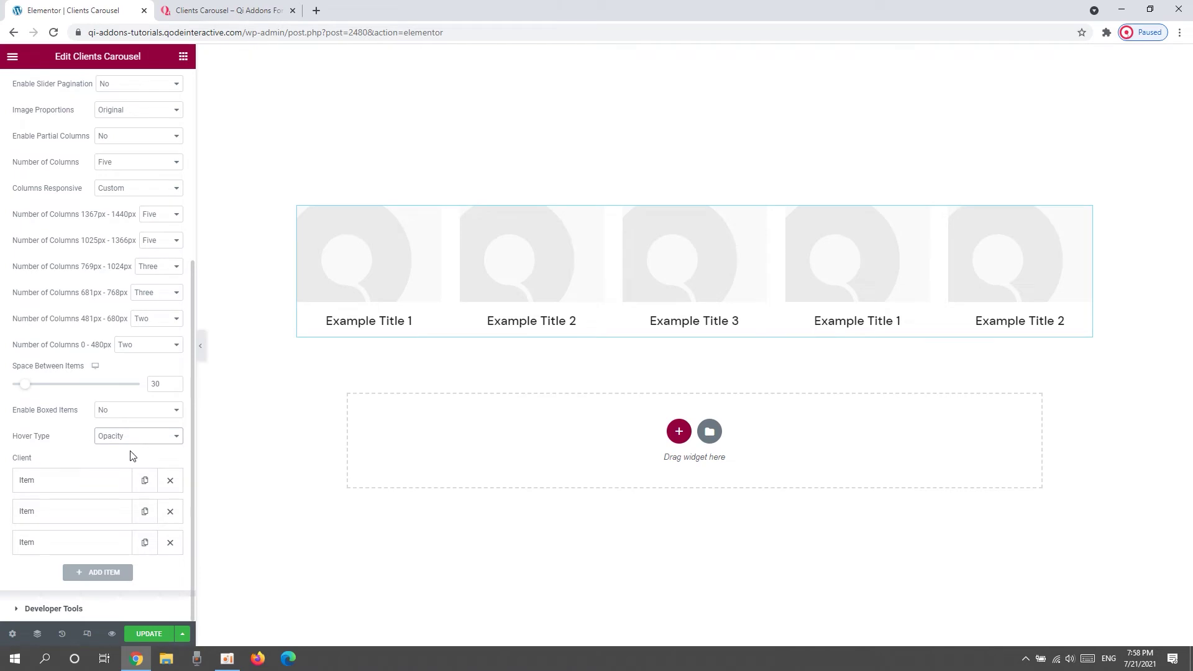
# Add a fourth and fifth client item to the carousel
pyautogui.click(103, 571)
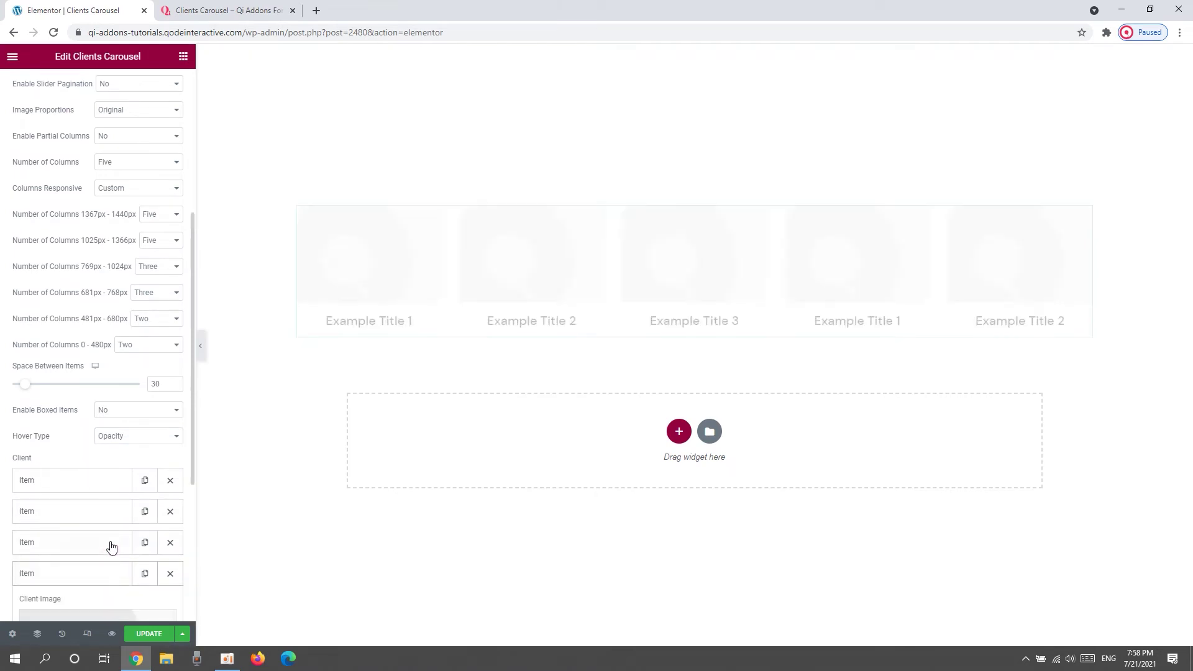
pyautogui.scroll(-1, 104, 525)
pyautogui.click(97, 513)
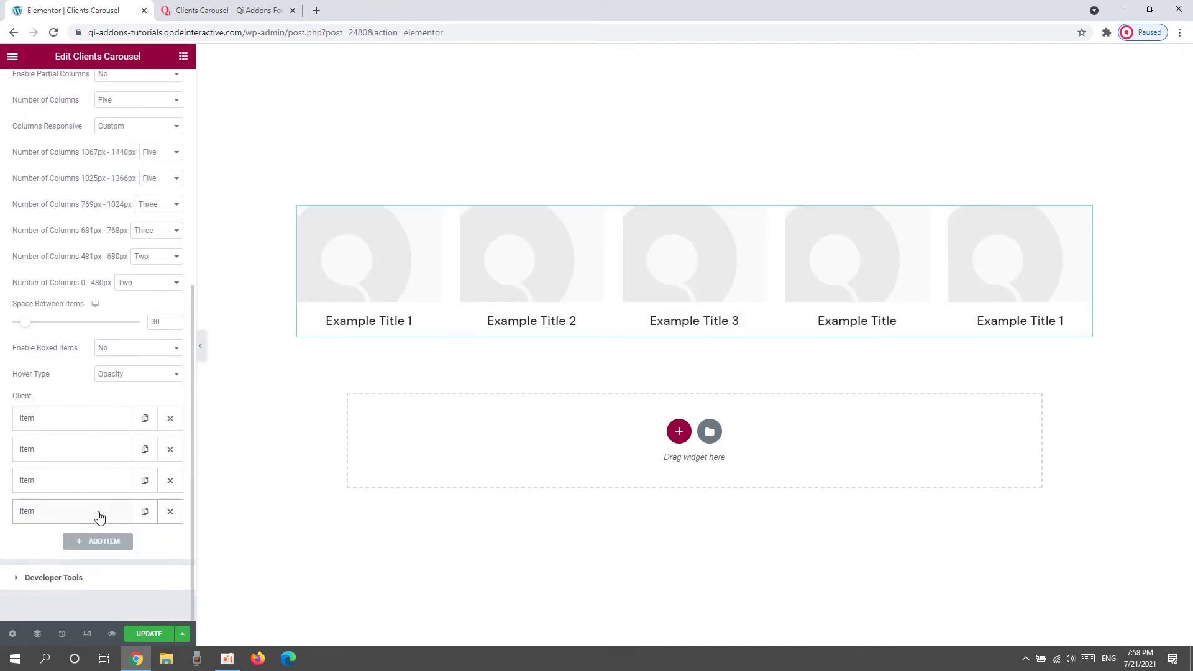
pyautogui.click(98, 541)
pyautogui.scroll(-1, 101, 538)
pyautogui.click(101, 502)
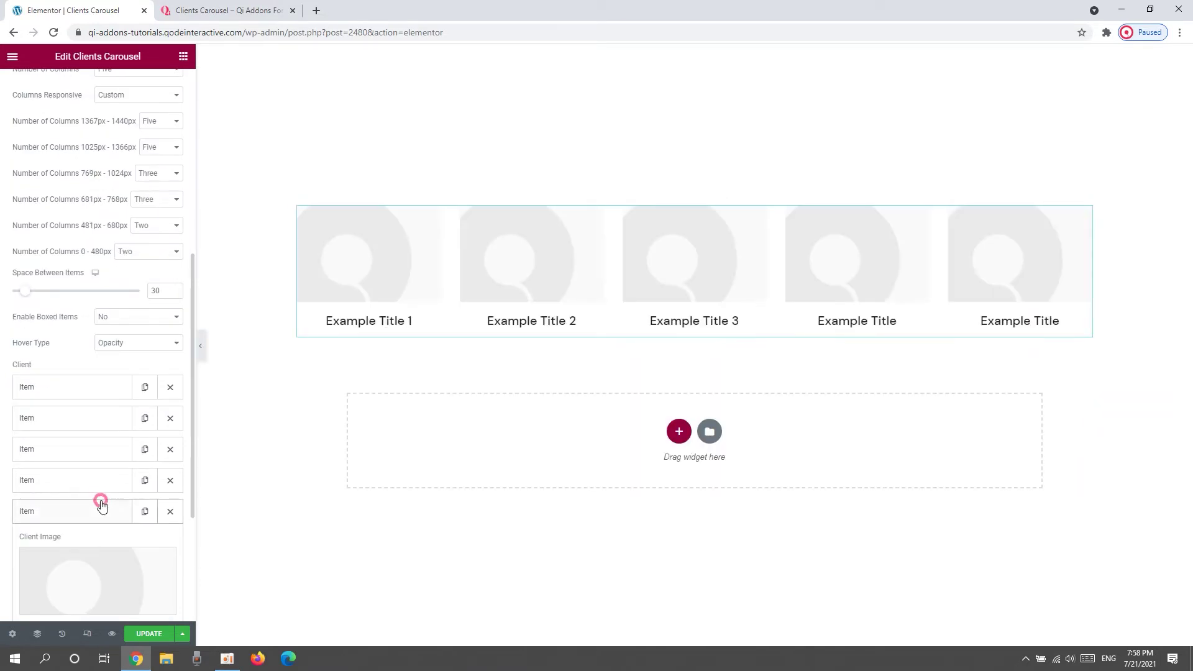
# Set the first client's image to the black P logo and select its placeholder title
pyautogui.click(97, 389)
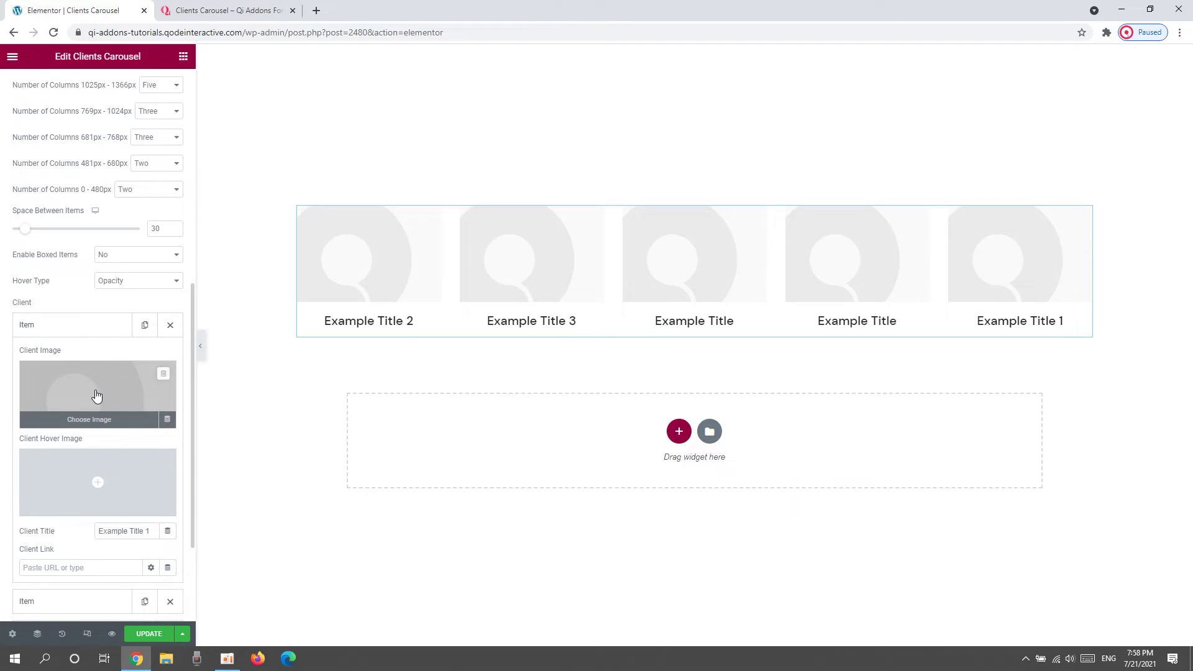
pyautogui.click(96, 396)
pyautogui.click(434, 227)
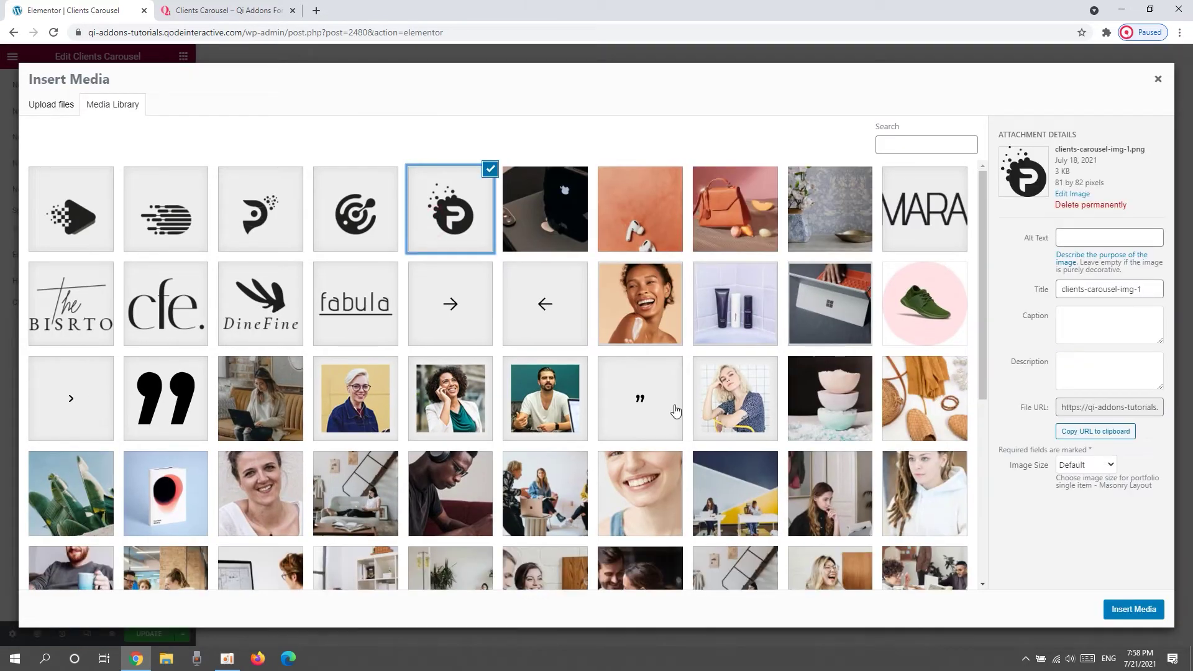
pyautogui.click(1120, 609)
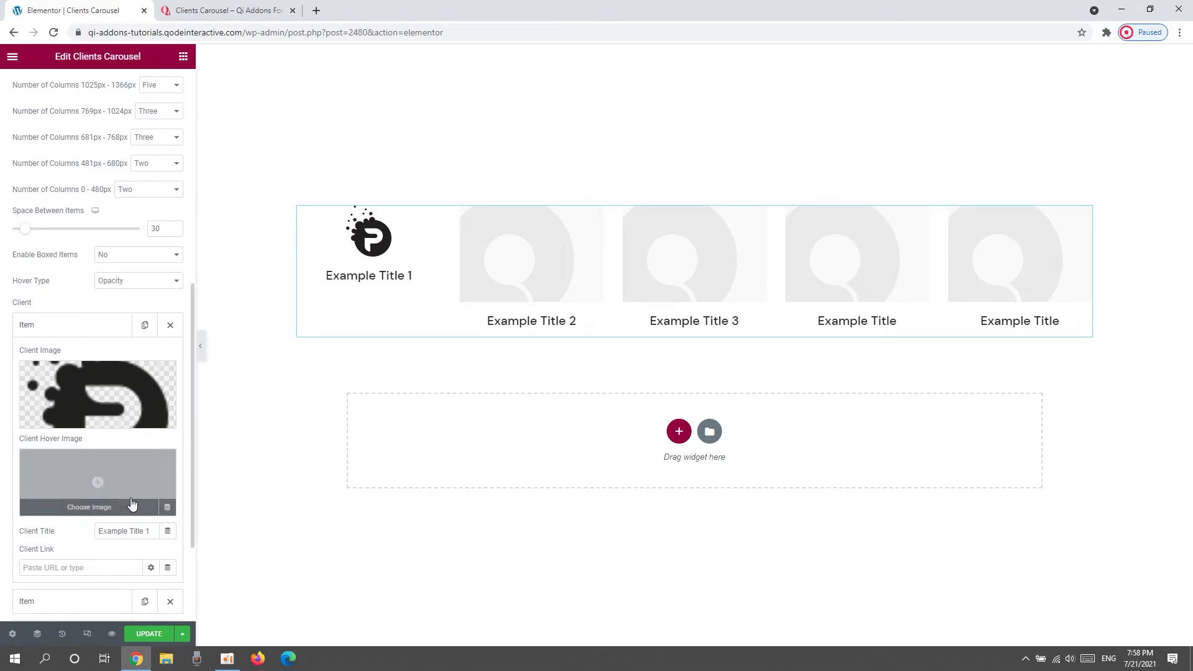
pyautogui.scroll(-1, 131, 503)
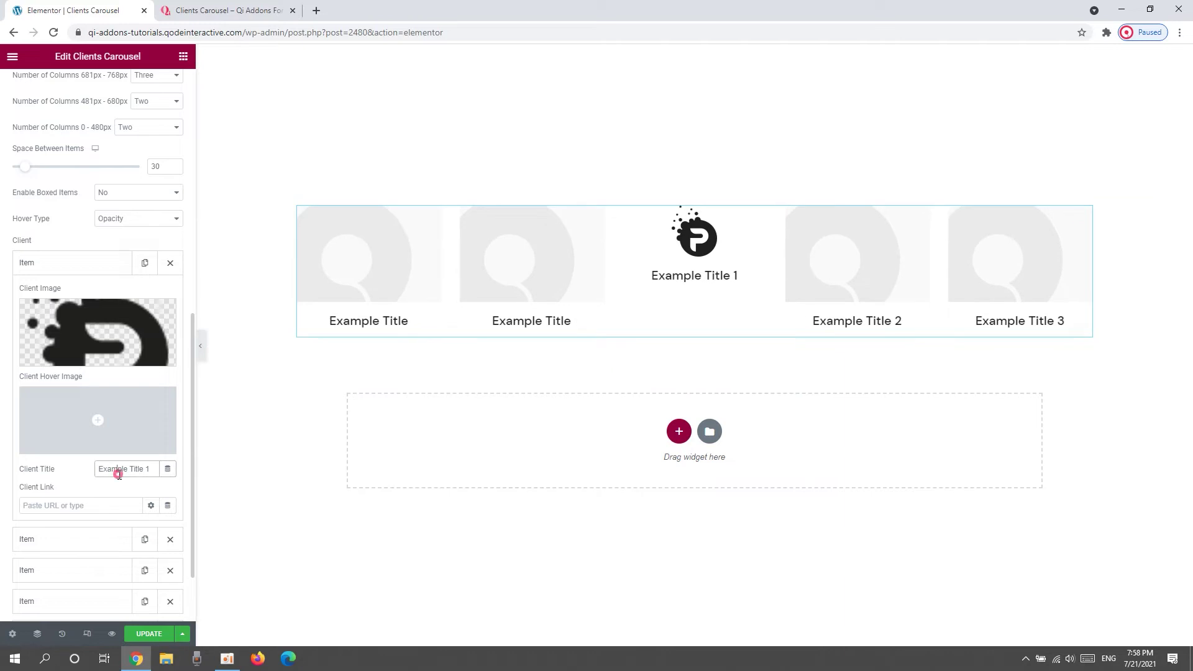
pyautogui.tripleClick(119, 475)
# Title the first client 'P Dots Agency' and set its link to '#'
pyautogui.press('BackSpace')
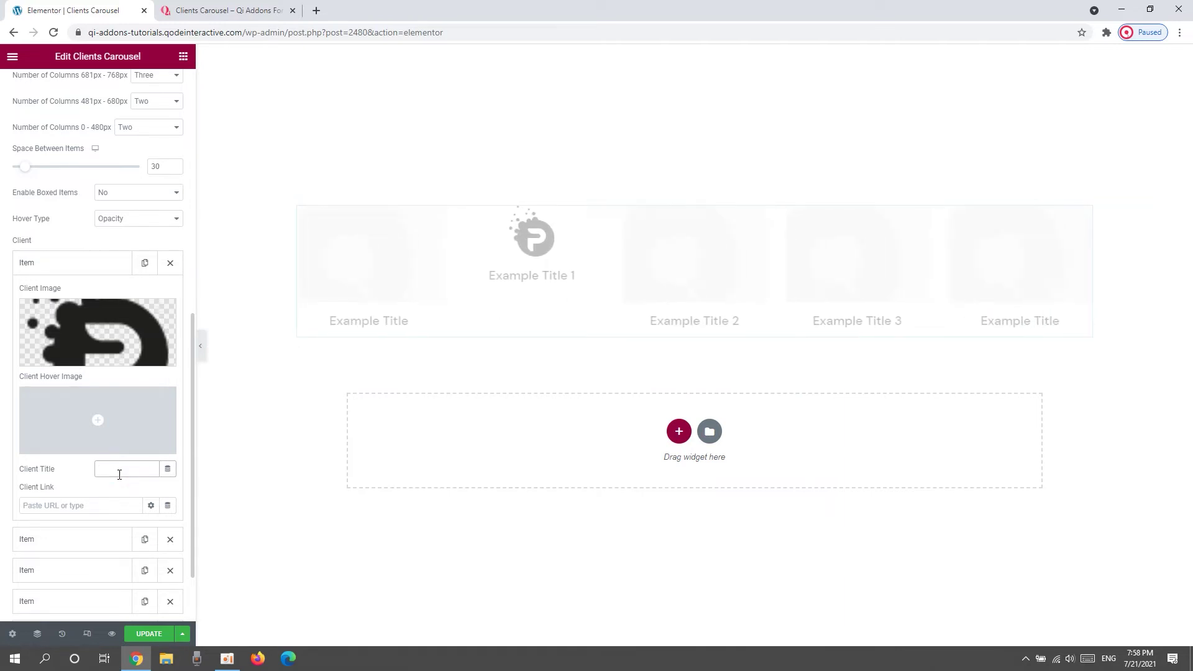
pyautogui.write('P Dots Agency')
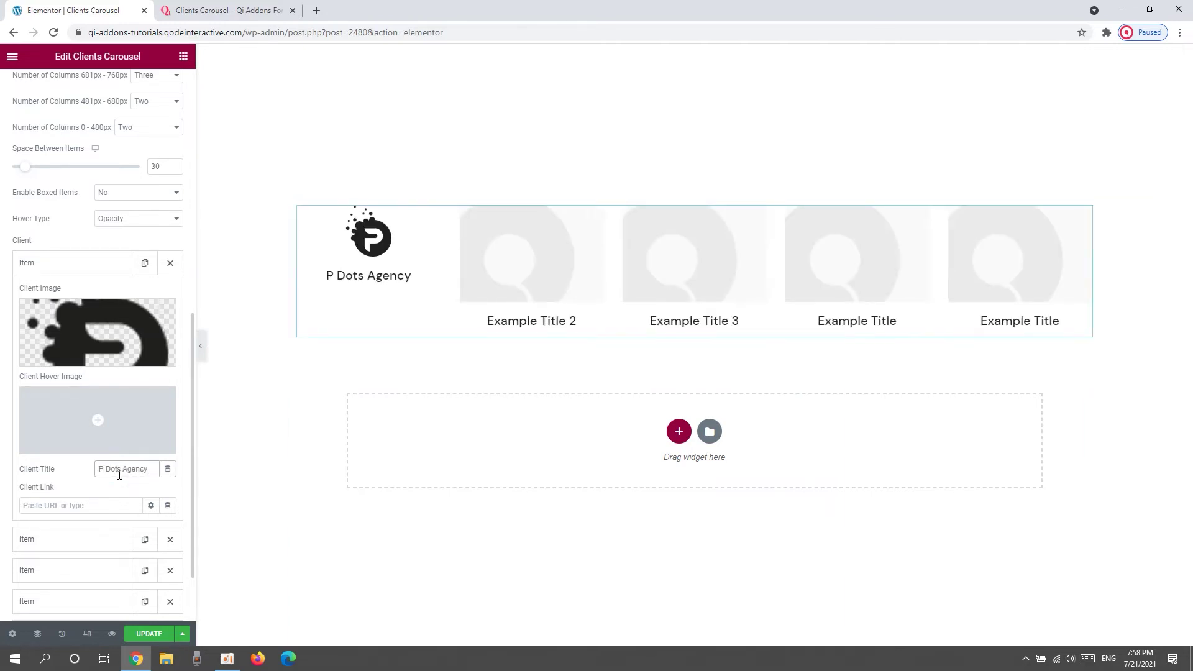
pyautogui.click(107, 505)
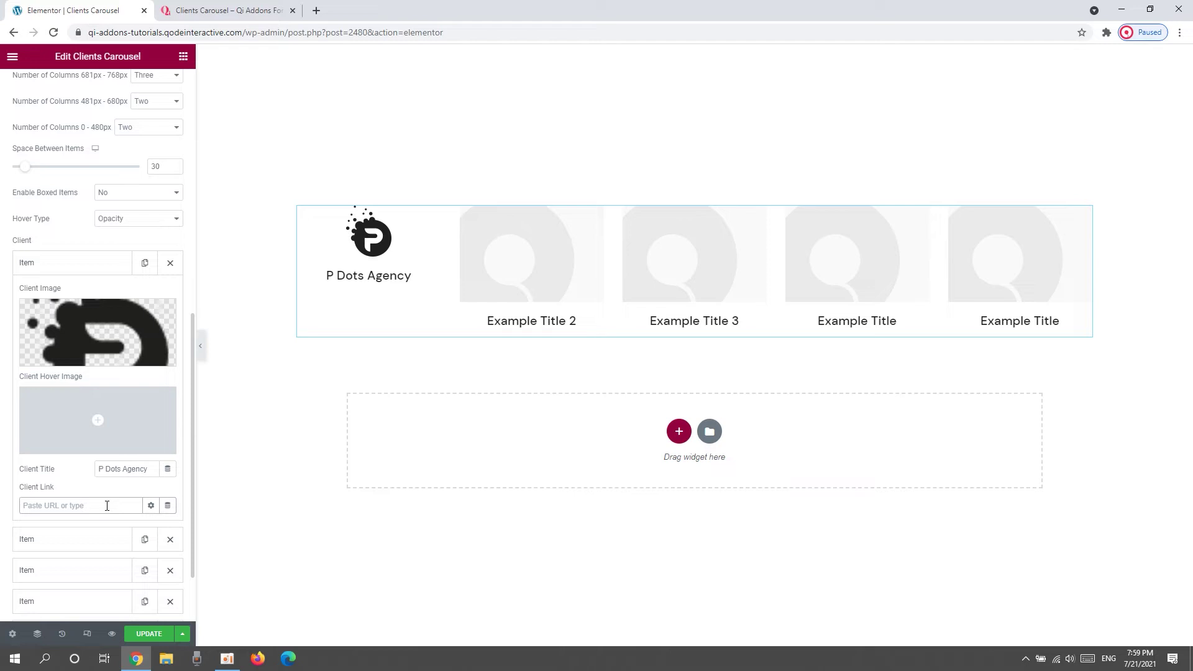
pyautogui.write('#')
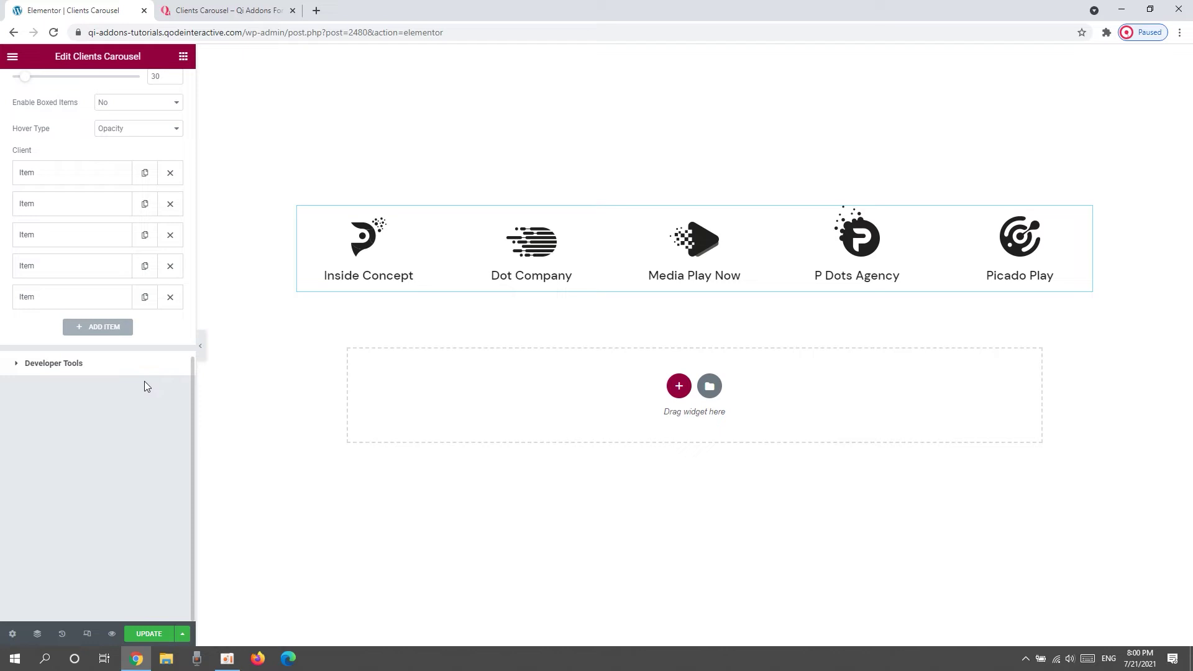
pyautogui.click(130, 368)
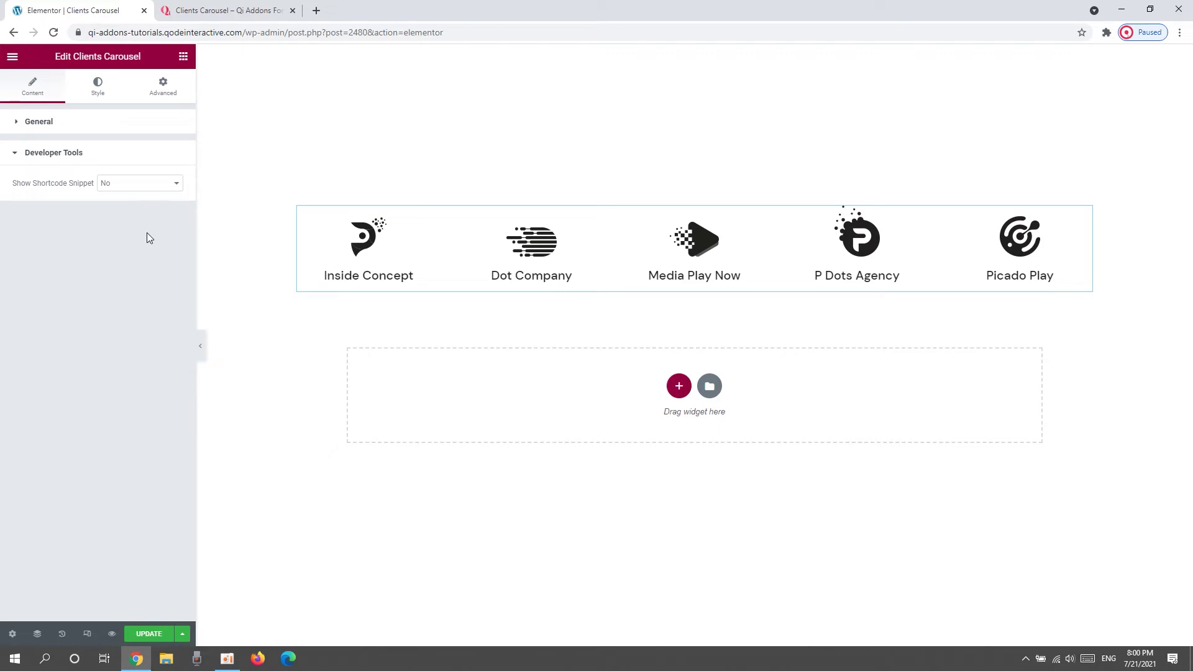
pyautogui.click(154, 192)
pyautogui.click(152, 202)
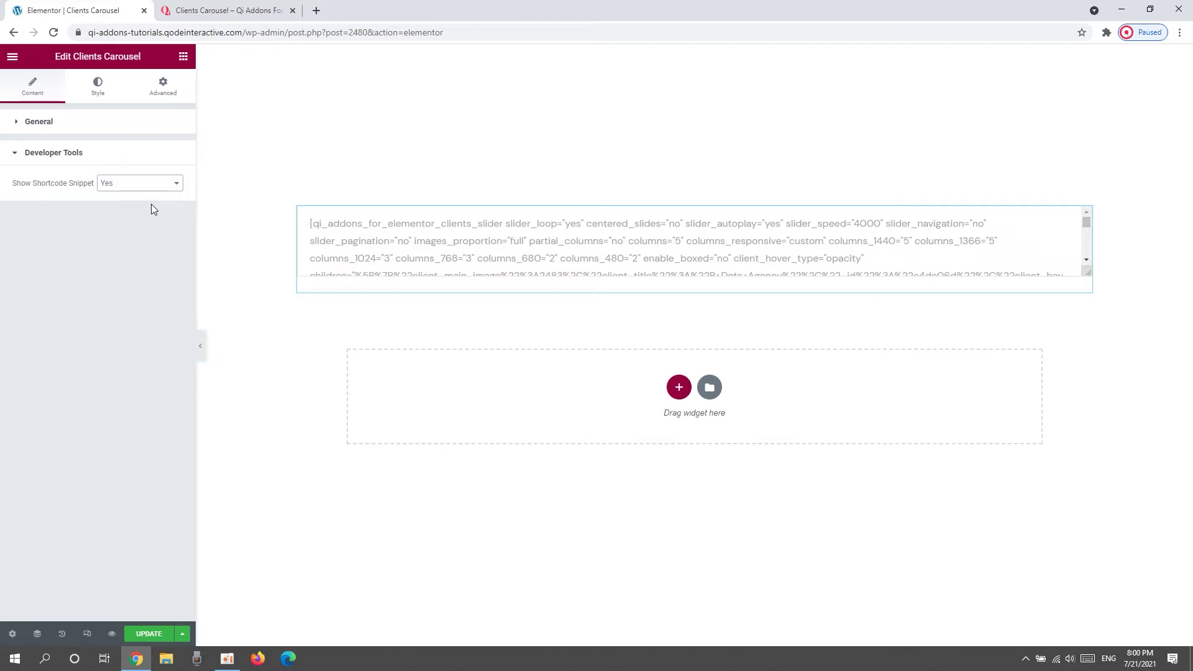
pyautogui.click(138, 183)
pyautogui.click(134, 196)
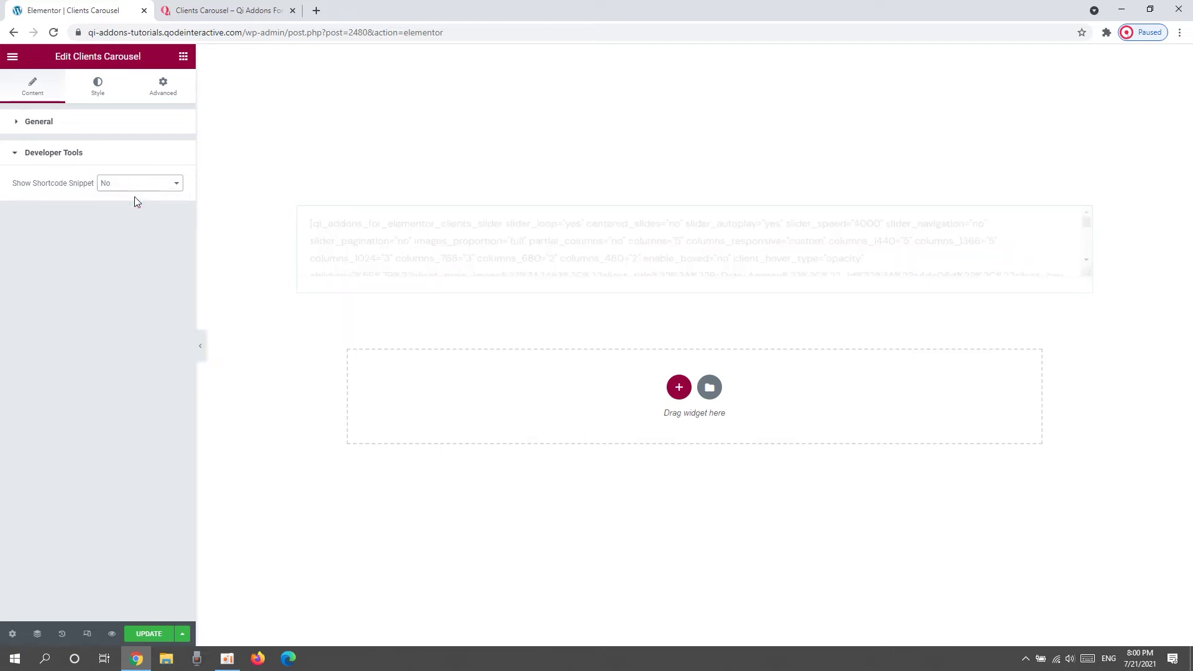
# Set Enable Slider Navigation to Yes and bring up the Slider Navigation Style settings
pyautogui.click(109, 100)
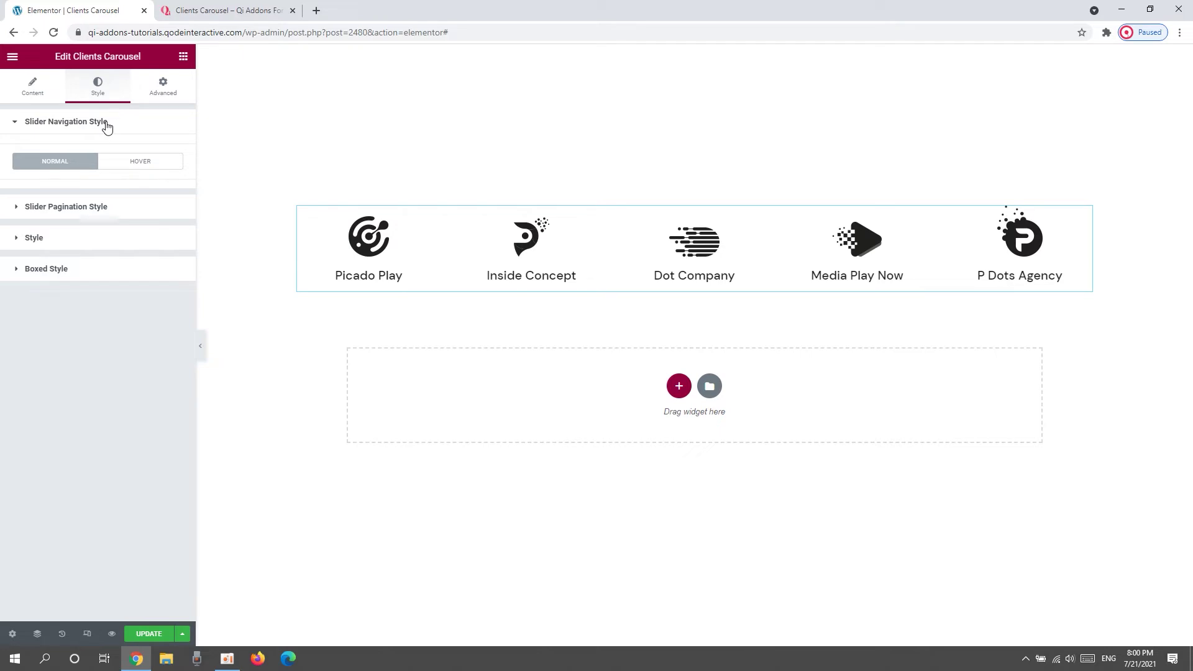
pyautogui.click(32, 87)
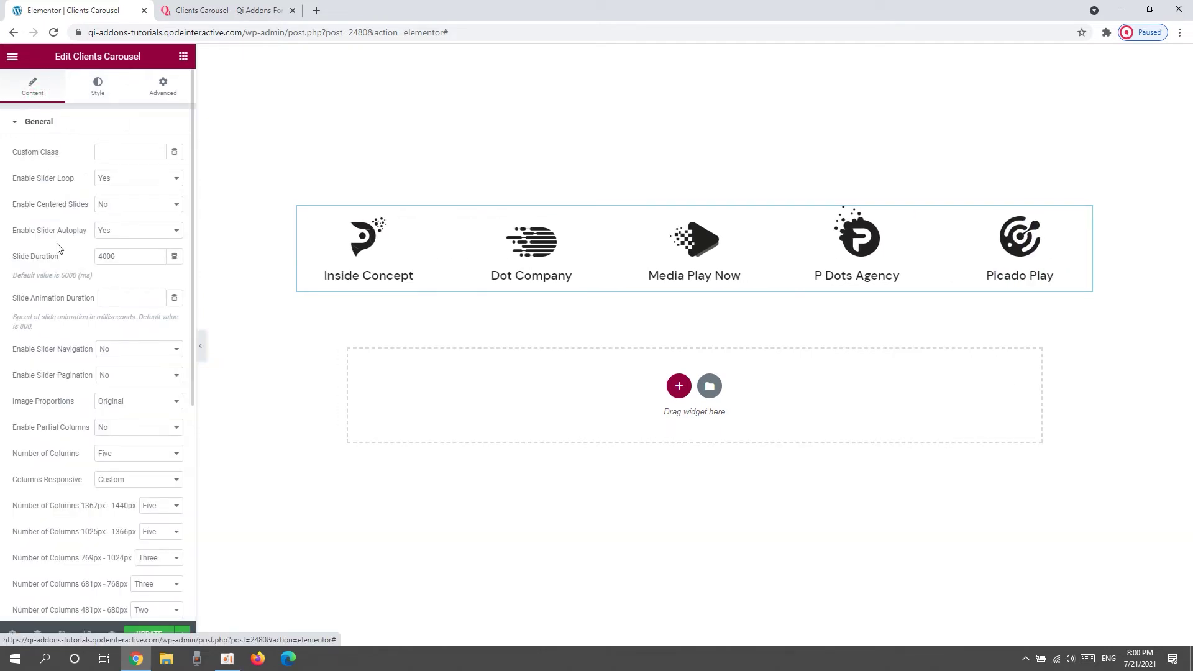
pyautogui.click(115, 349)
pyautogui.click(122, 375)
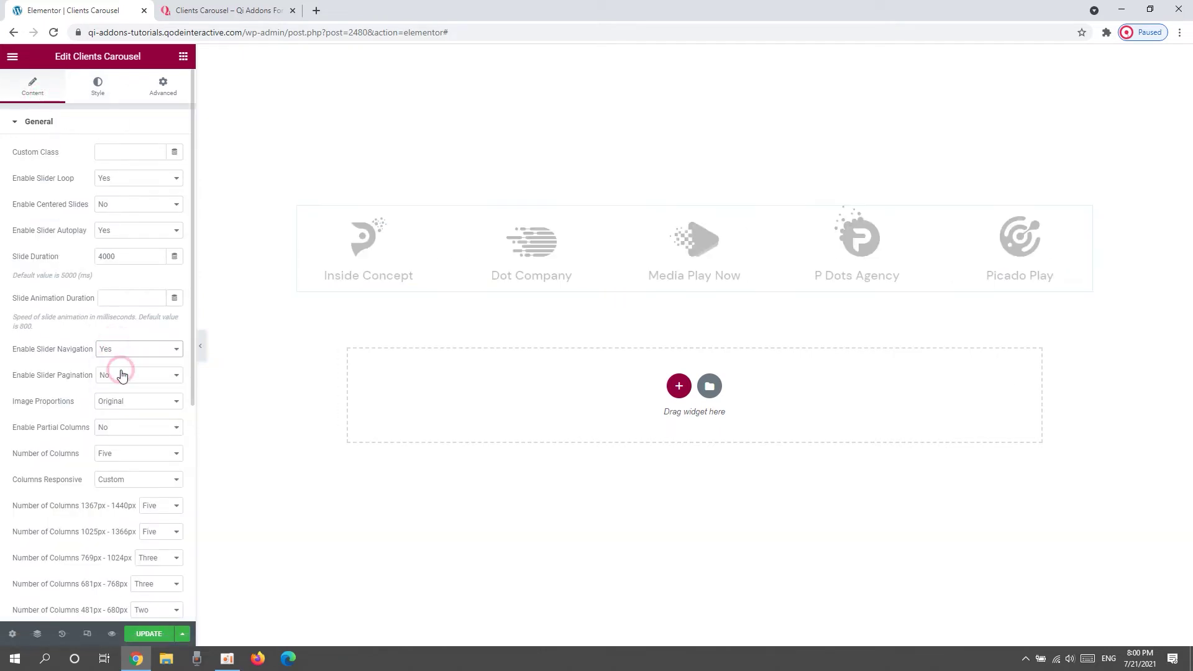
pyautogui.click(99, 83)
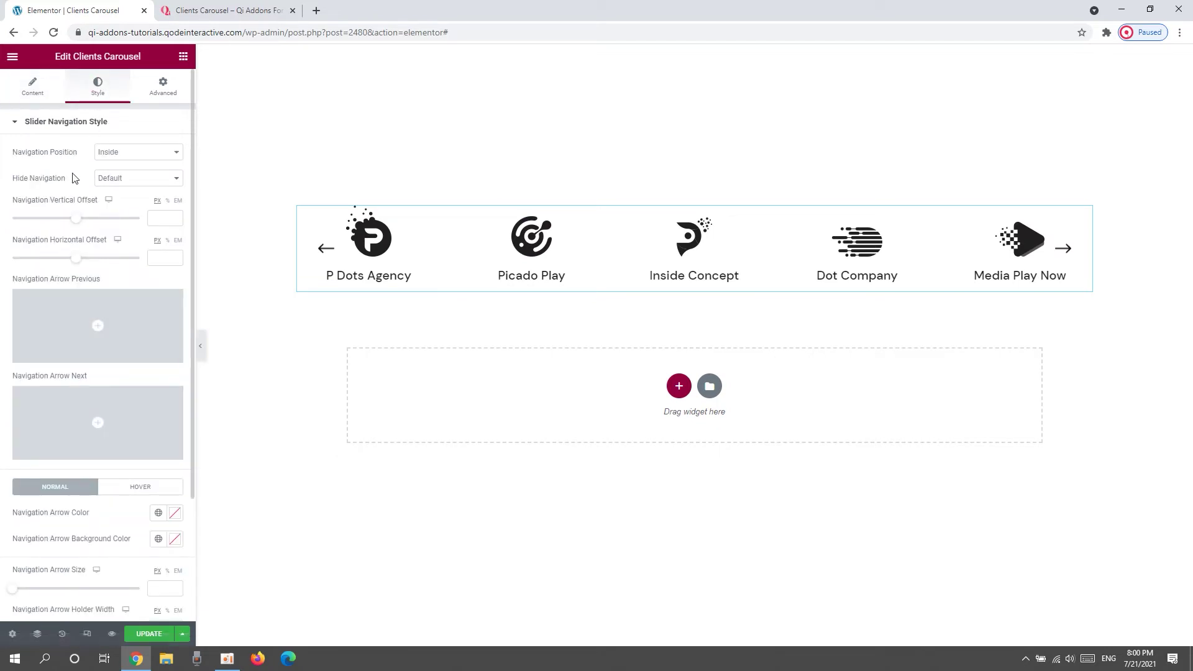
pyautogui.click(132, 155)
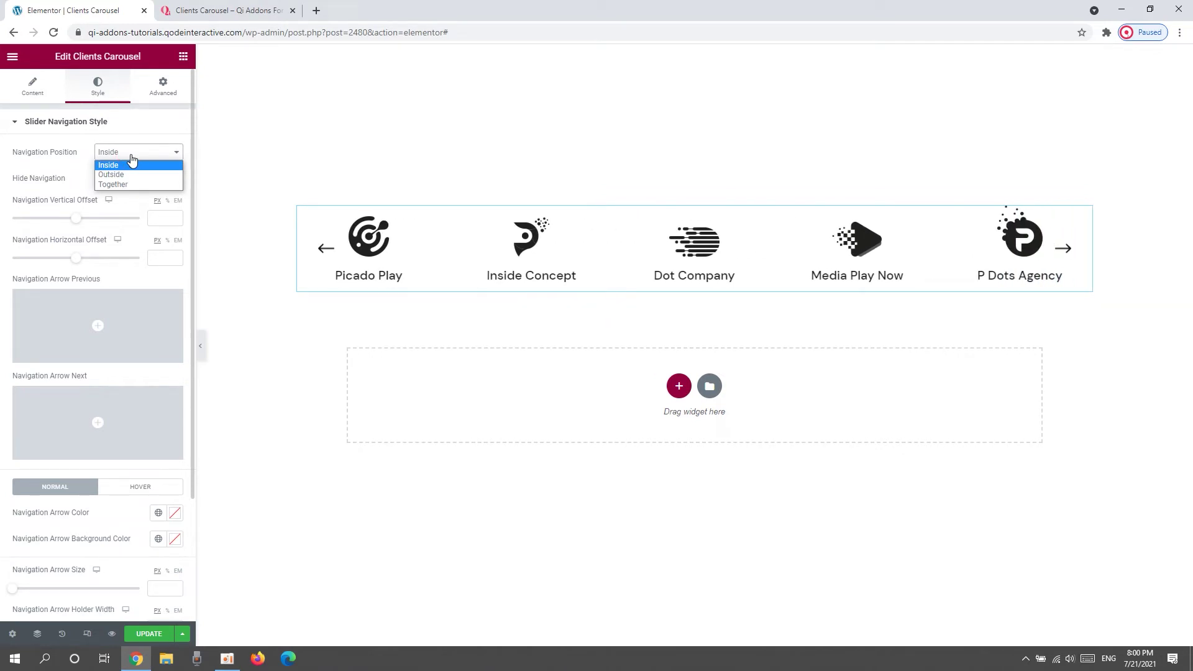
pyautogui.click(112, 174)
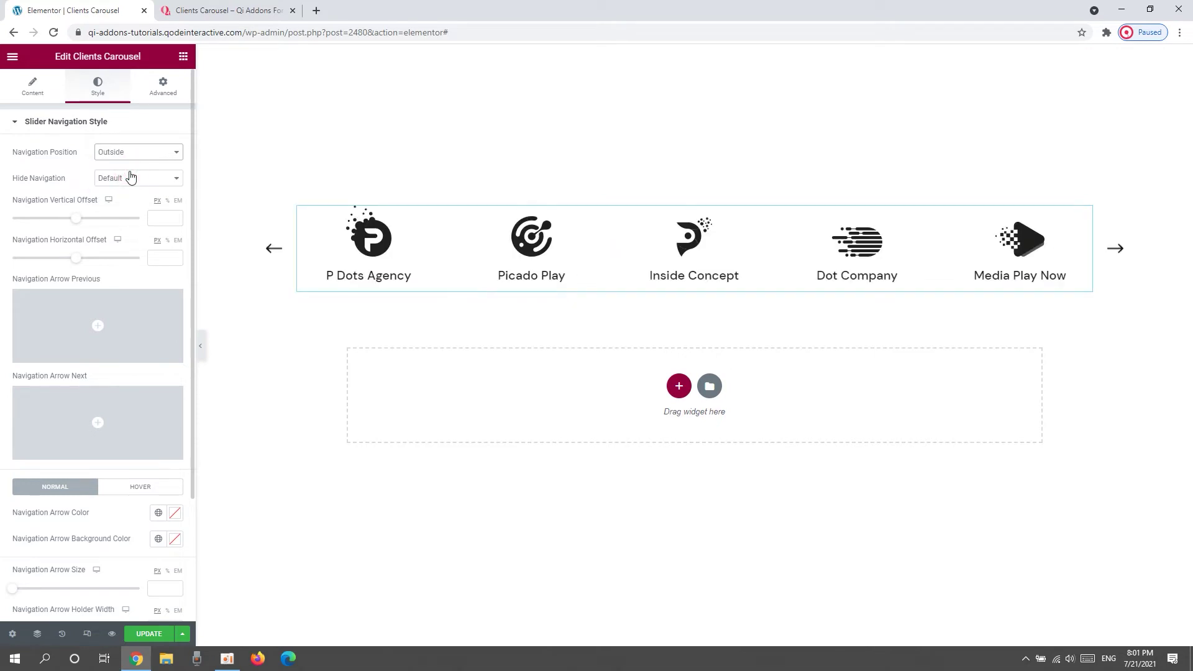
pyautogui.click(126, 153)
pyautogui.click(124, 184)
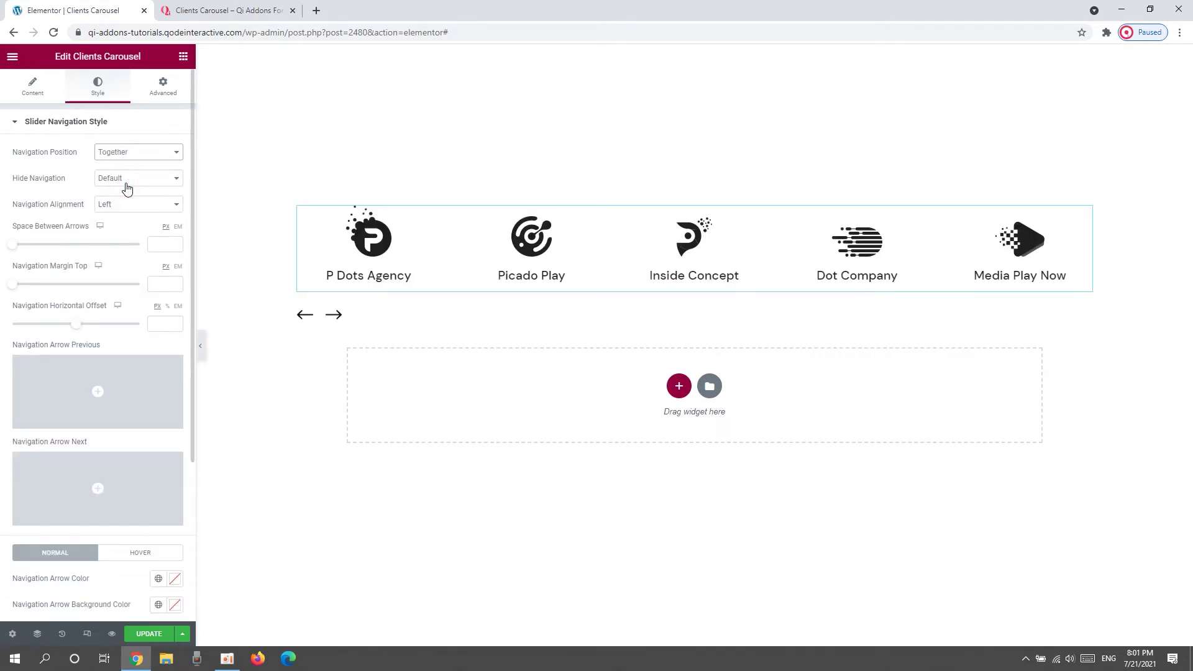
pyautogui.click(126, 206)
pyautogui.click(131, 228)
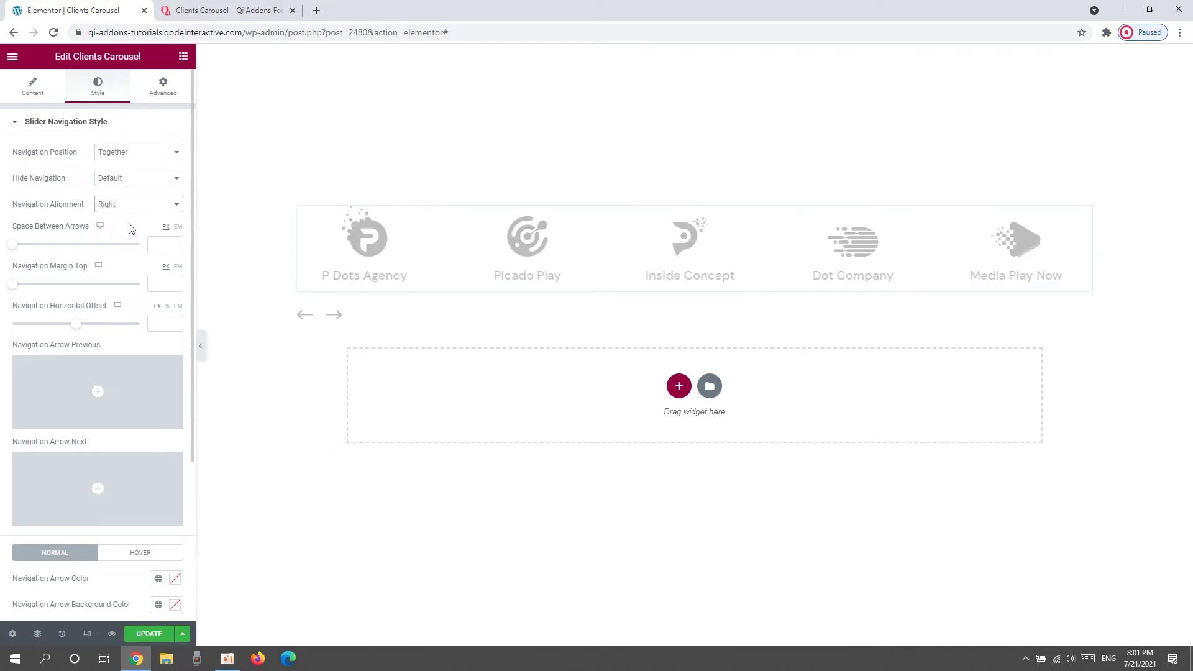
pyautogui.click(137, 158)
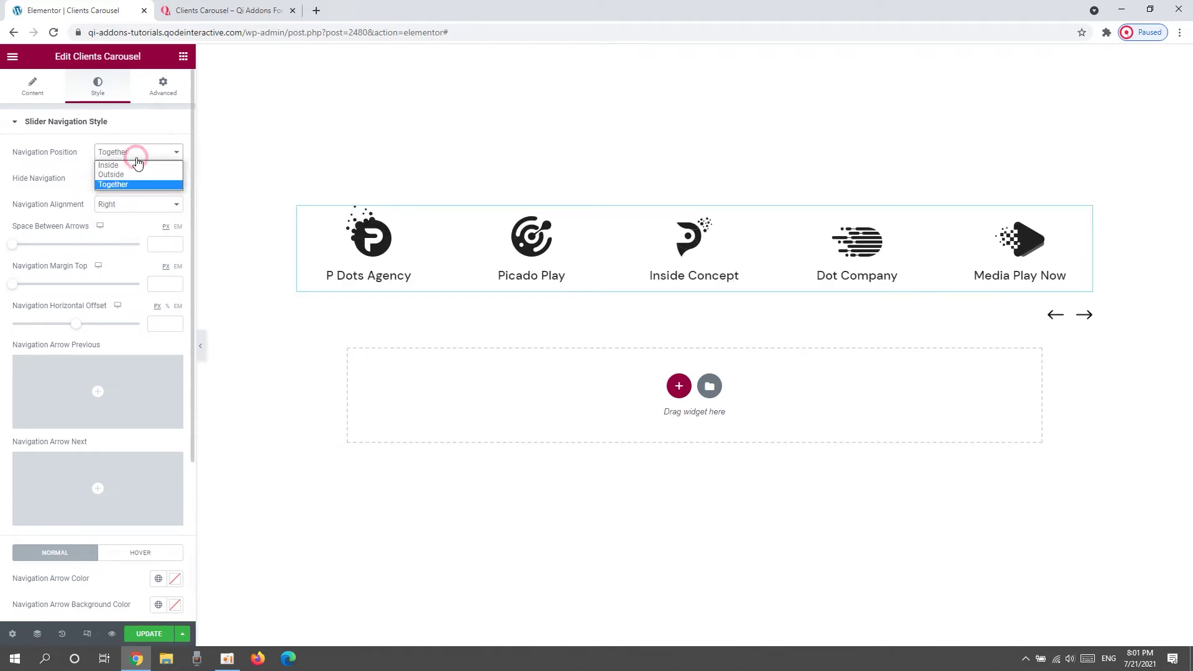
pyautogui.click(137, 165)
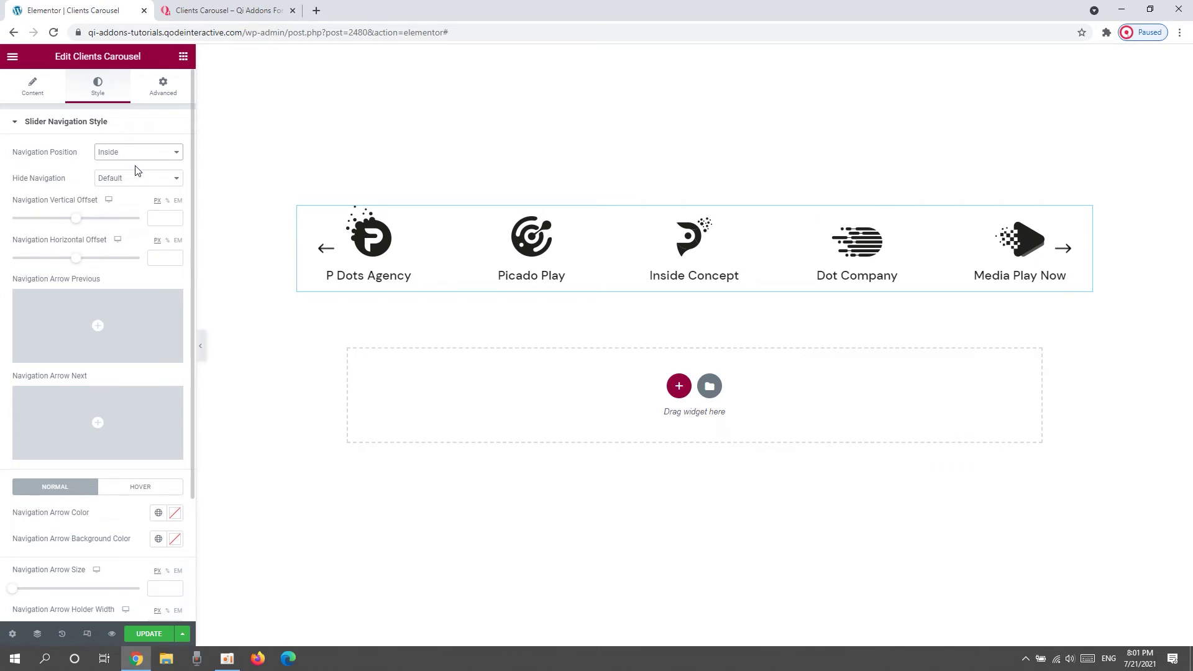
# Keep Hide Navigation at Default and offset the arrows 6 vertically and 15 horizontally
pyautogui.click(134, 180)
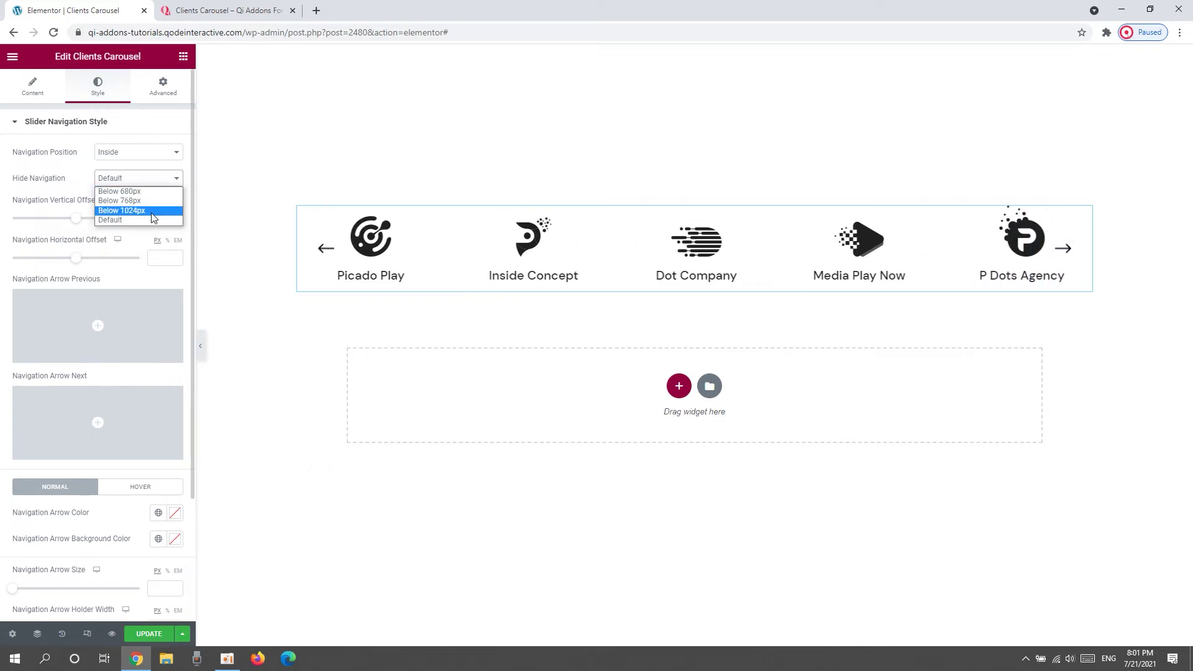
pyautogui.click(147, 183)
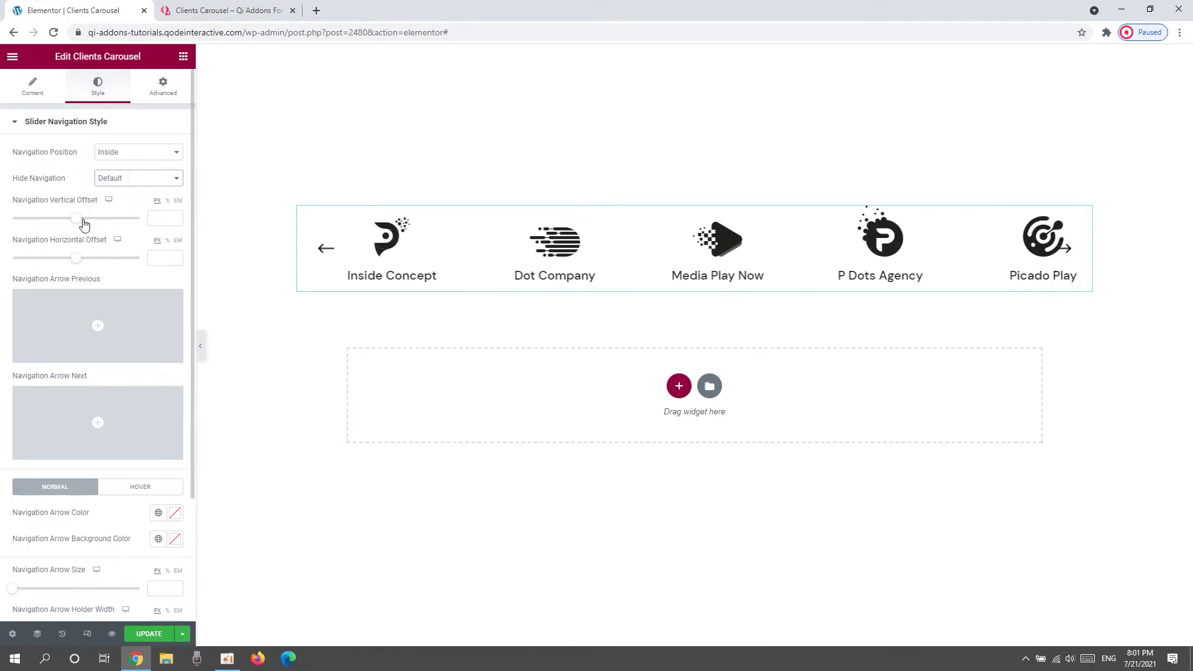
pyautogui.moveTo(78, 224); pyautogui.dragTo(78, 266)
pyautogui.click(74, 261)
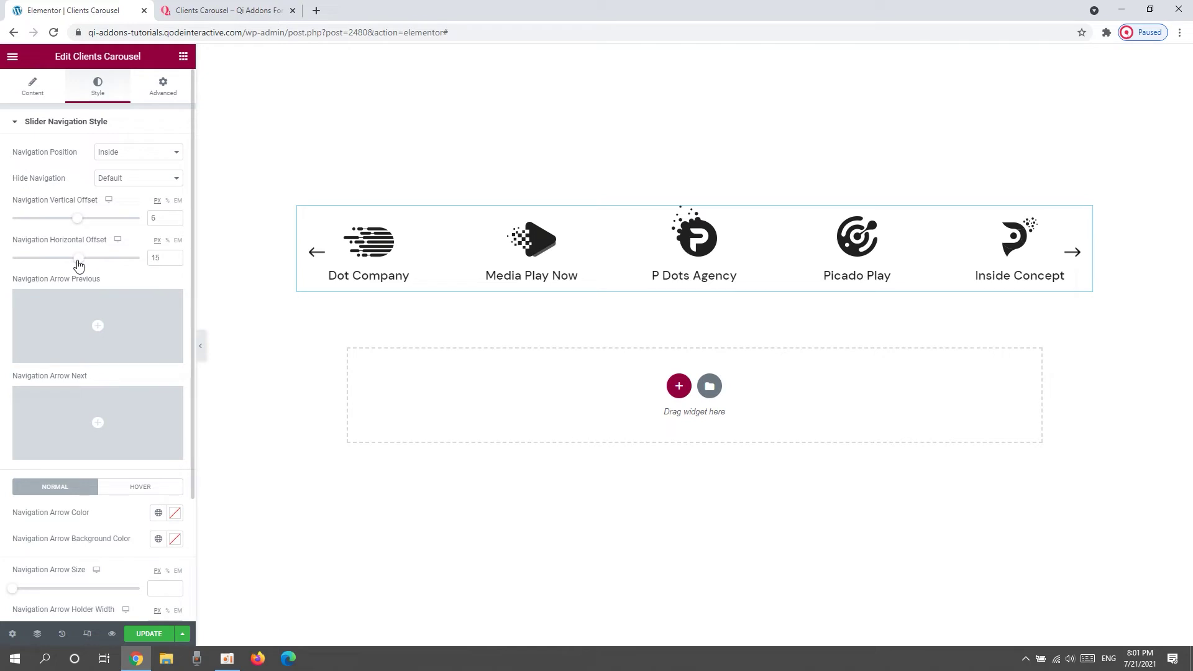
pyautogui.scroll(-1, 86, 273)
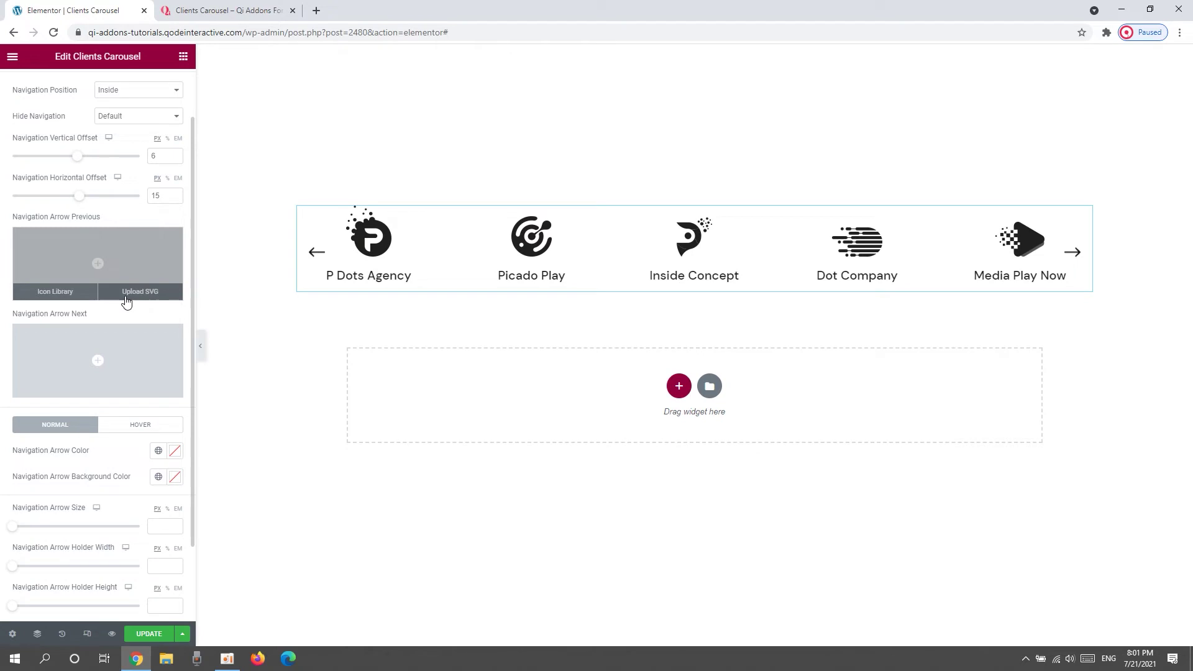
pyautogui.moveTo(121, 336)
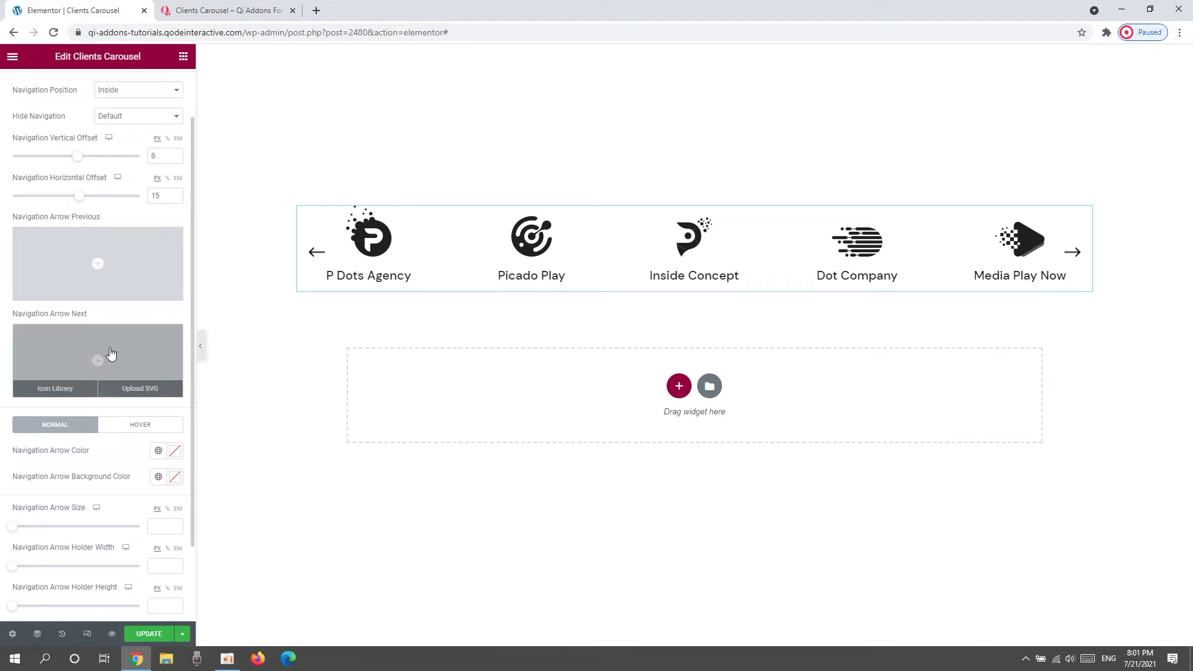
pyautogui.scroll(-2, 110, 353)
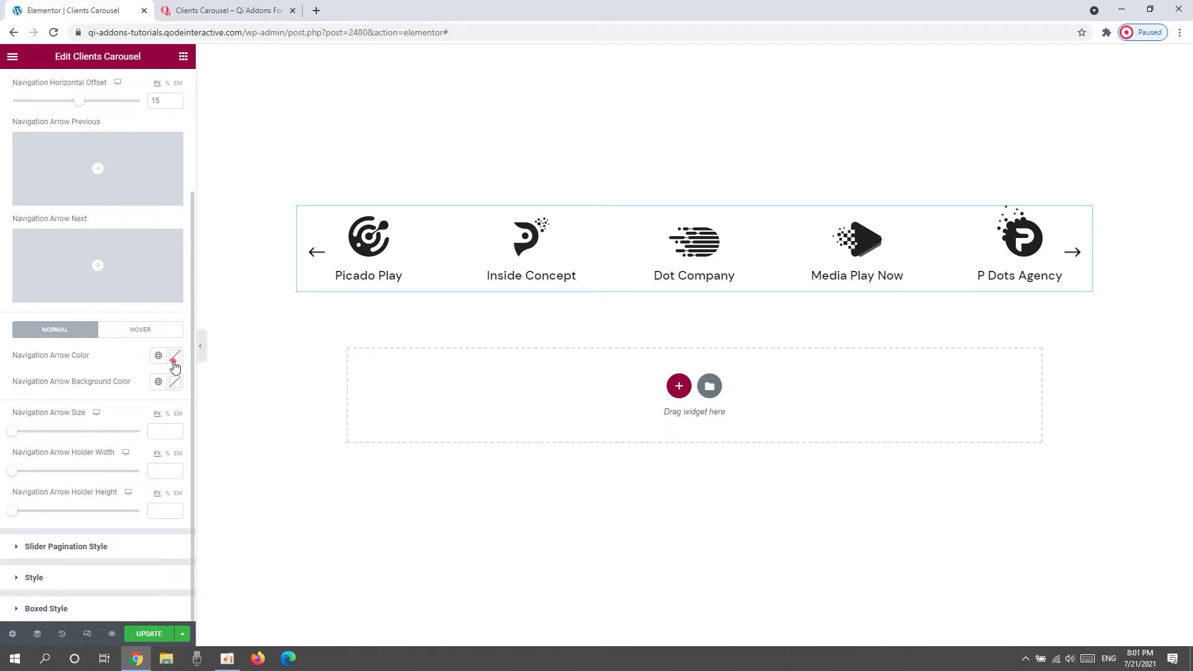
# Give the navigation arrows a red background, leaving the arrow colour cleared to black
pyautogui.click(174, 356)
pyautogui.moveTo(139, 414); pyautogui.dragTo(125, 406)
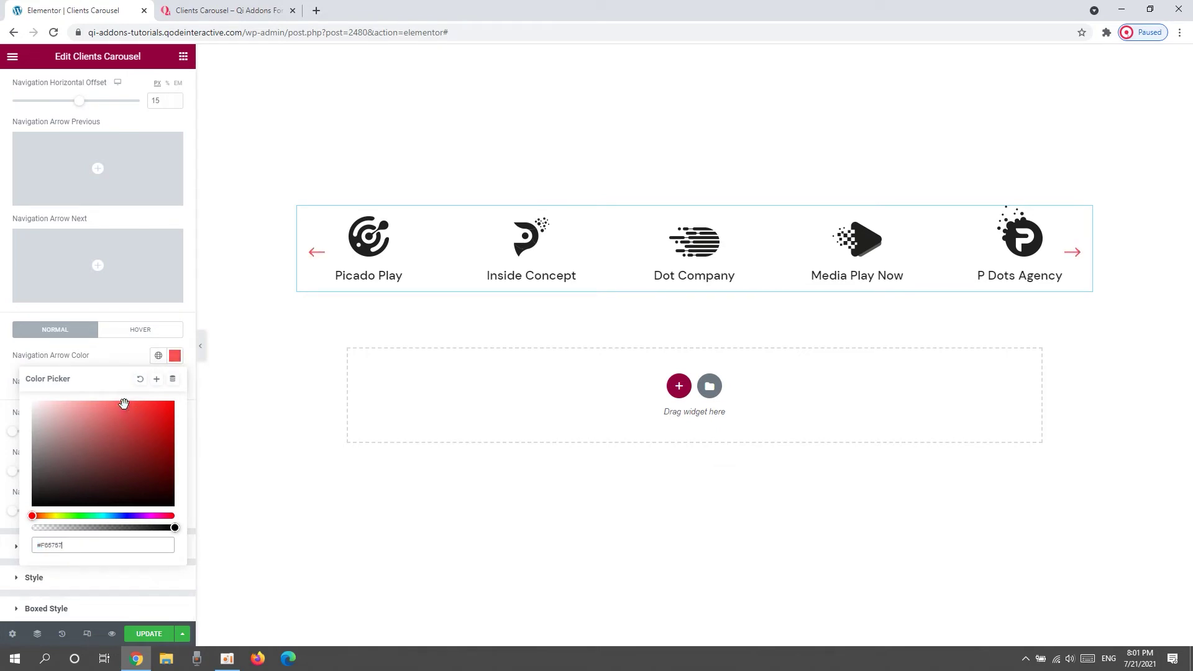
pyautogui.click(140, 379)
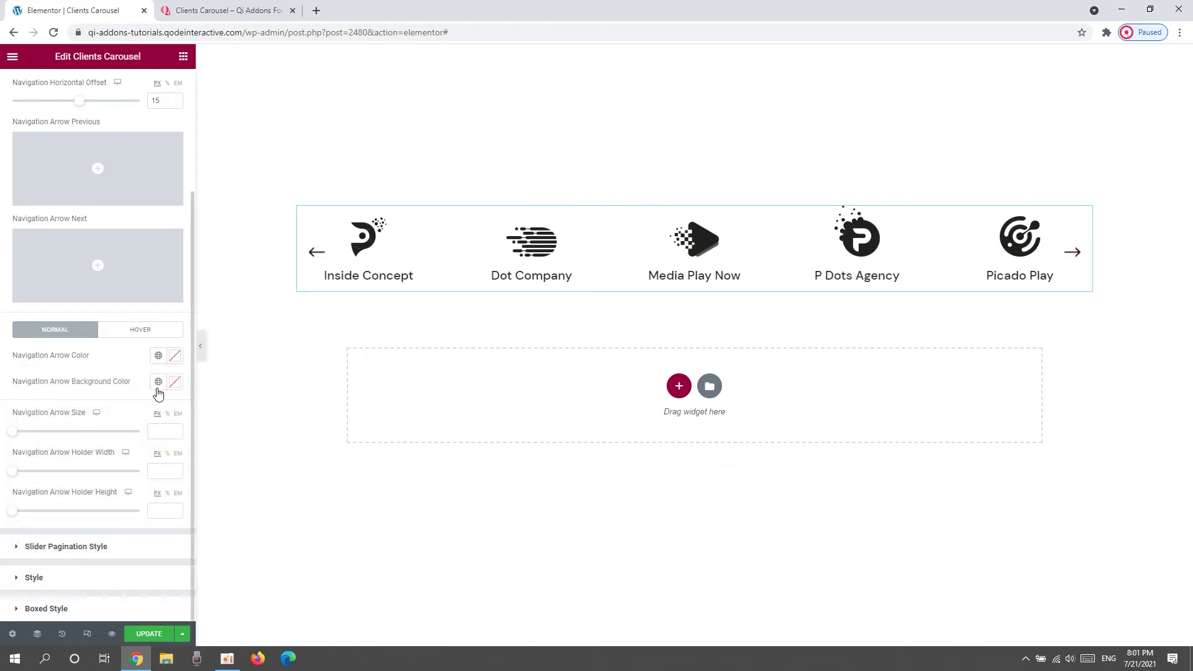
pyautogui.click(174, 382)
pyautogui.click(126, 435)
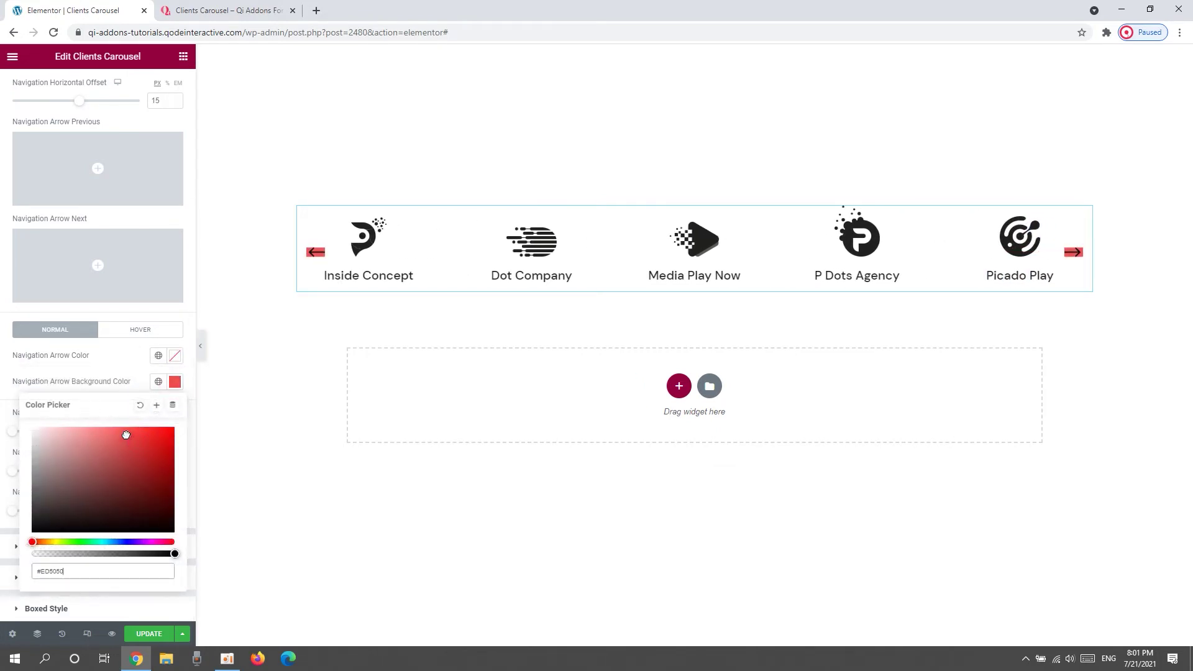
pyautogui.click(121, 387)
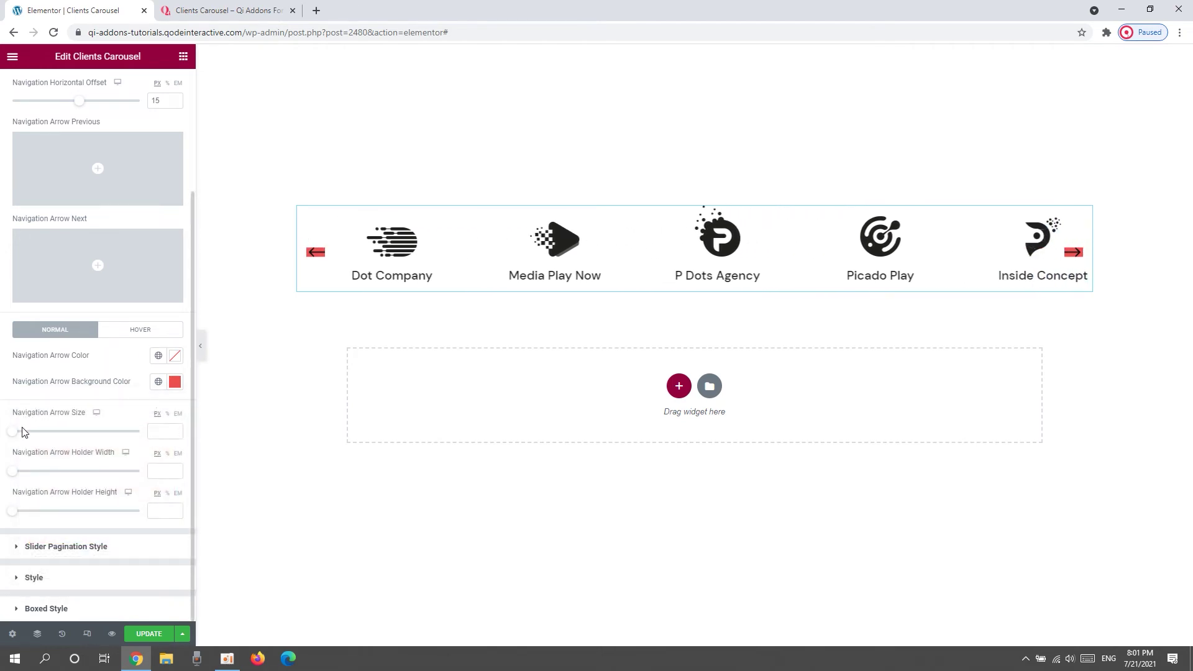
# Set Arrow Size to 38, Holder Width to 40 and Holder Height to 36
pyautogui.moveTo(13, 431); pyautogui.dragTo(66, 434)
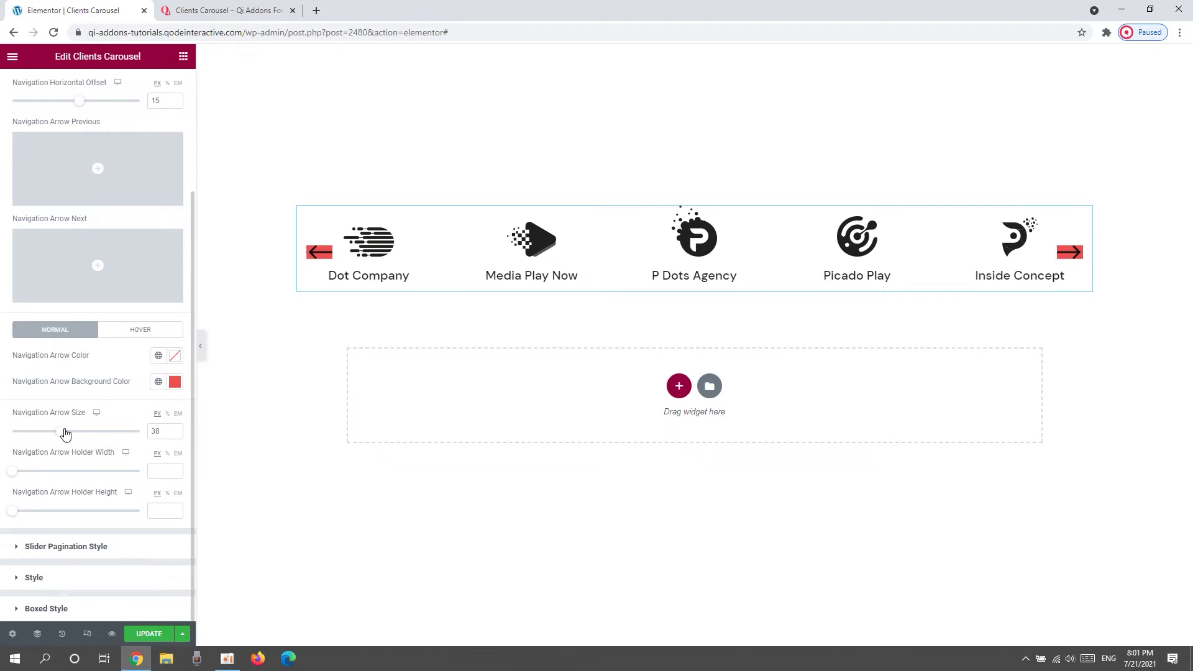
pyautogui.moveTo(12, 471); pyautogui.dragTo(65, 474)
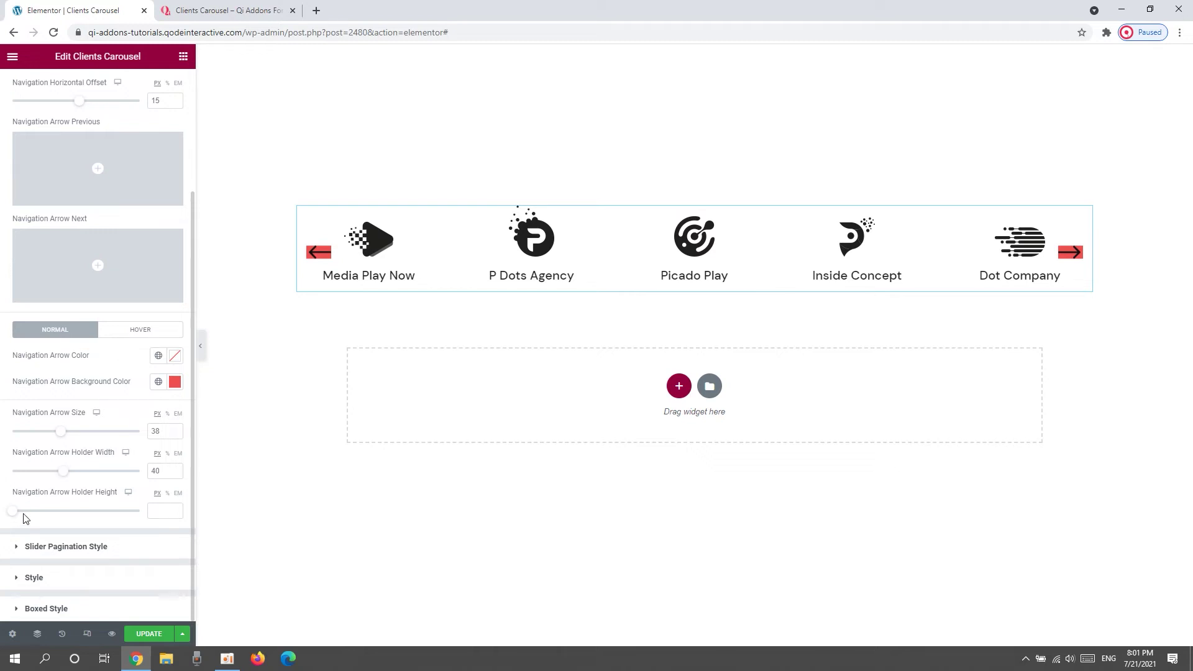
pyautogui.moveTo(13, 510); pyautogui.dragTo(64, 520)
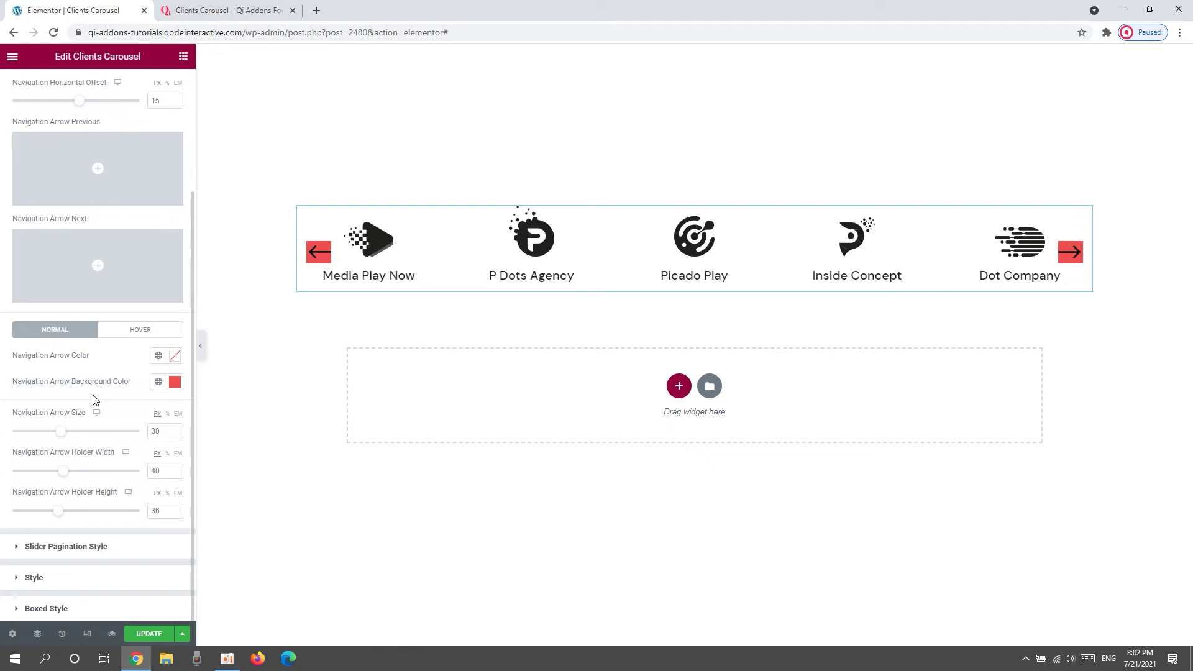
# On the Hover tab, try red hover and hover-background colours, then clear both
pyautogui.click(119, 332)
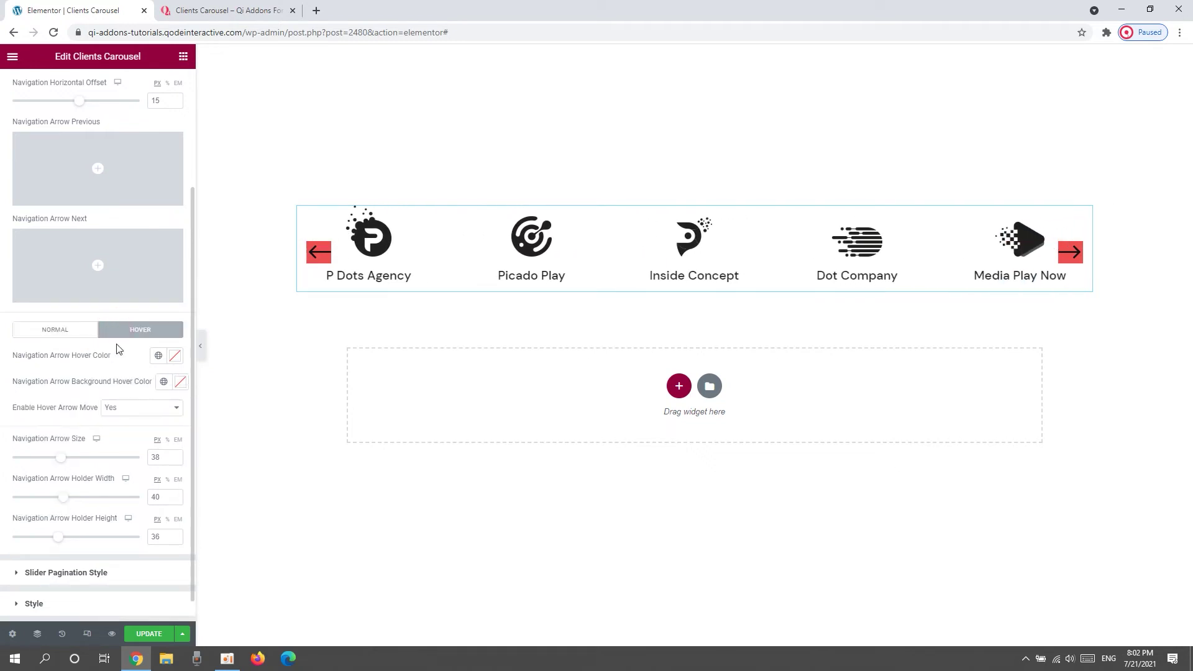
pyautogui.click(175, 355)
pyautogui.moveTo(130, 415); pyautogui.dragTo(123, 414)
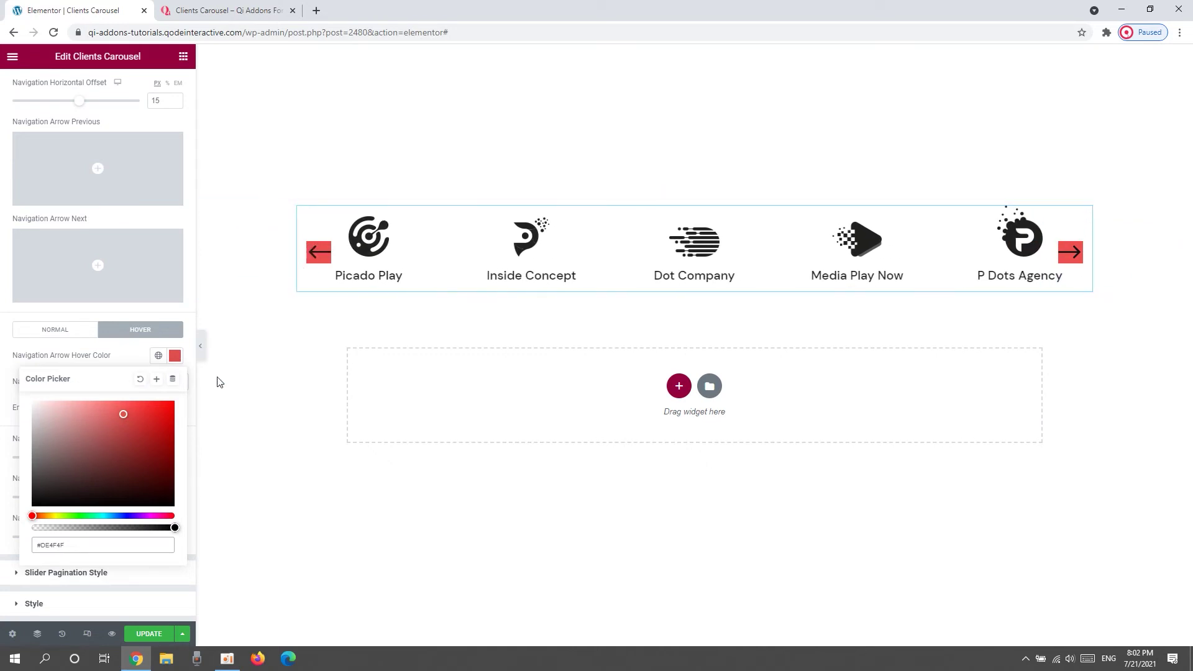
pyautogui.click(141, 379)
pyautogui.click(137, 357)
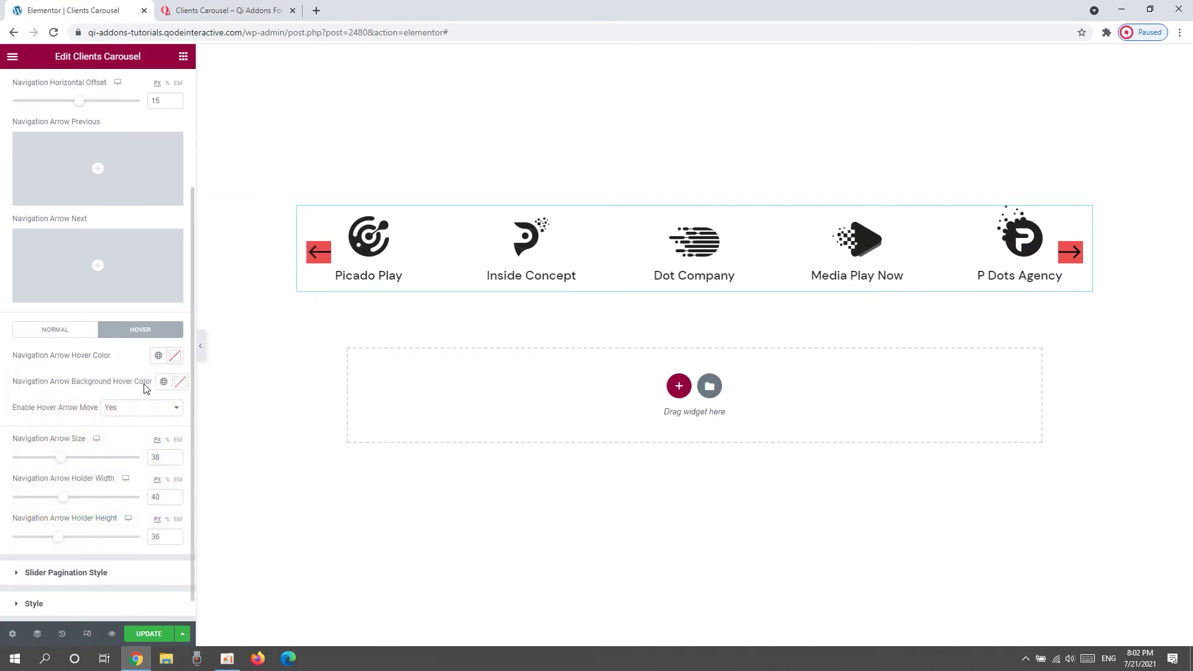
pyautogui.click(180, 382)
pyautogui.click(87, 465)
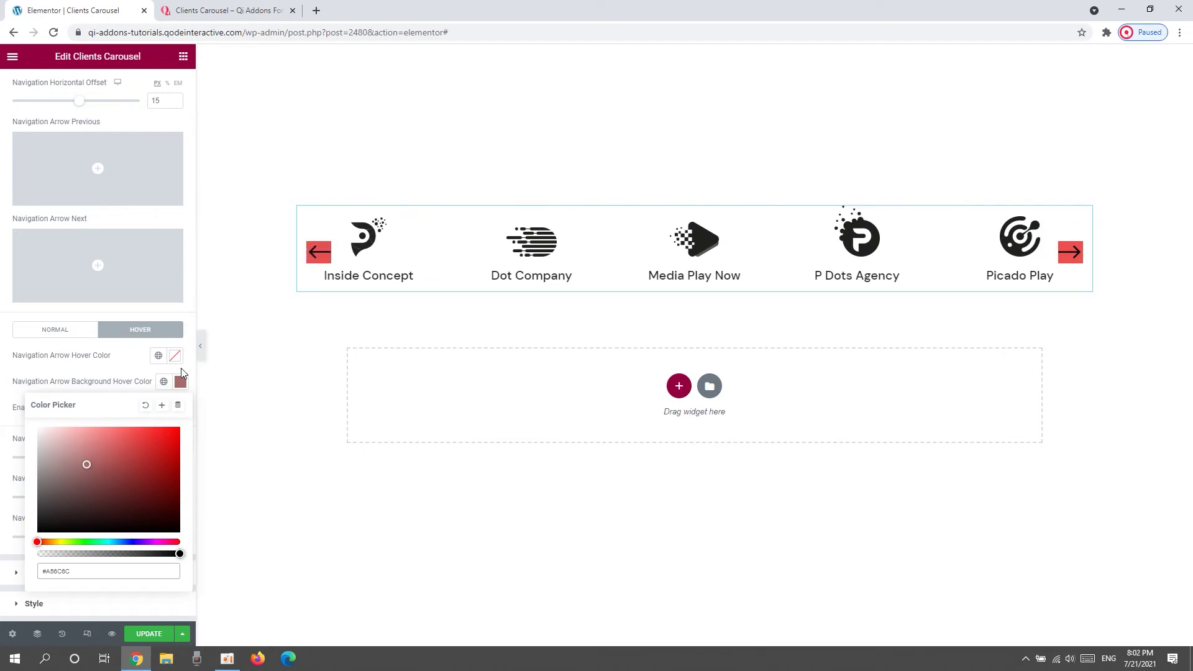
pyautogui.click(148, 405)
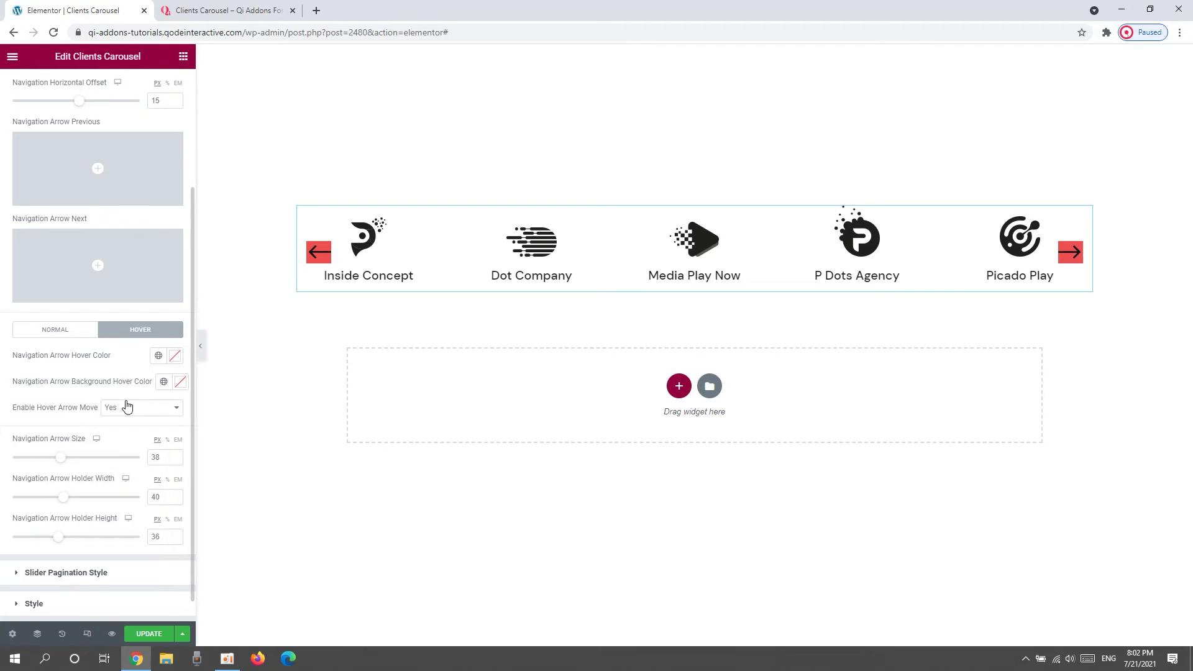
# Toggle Enable Hover Arrow Move to No, then back to Yes
pyautogui.click(151, 408)
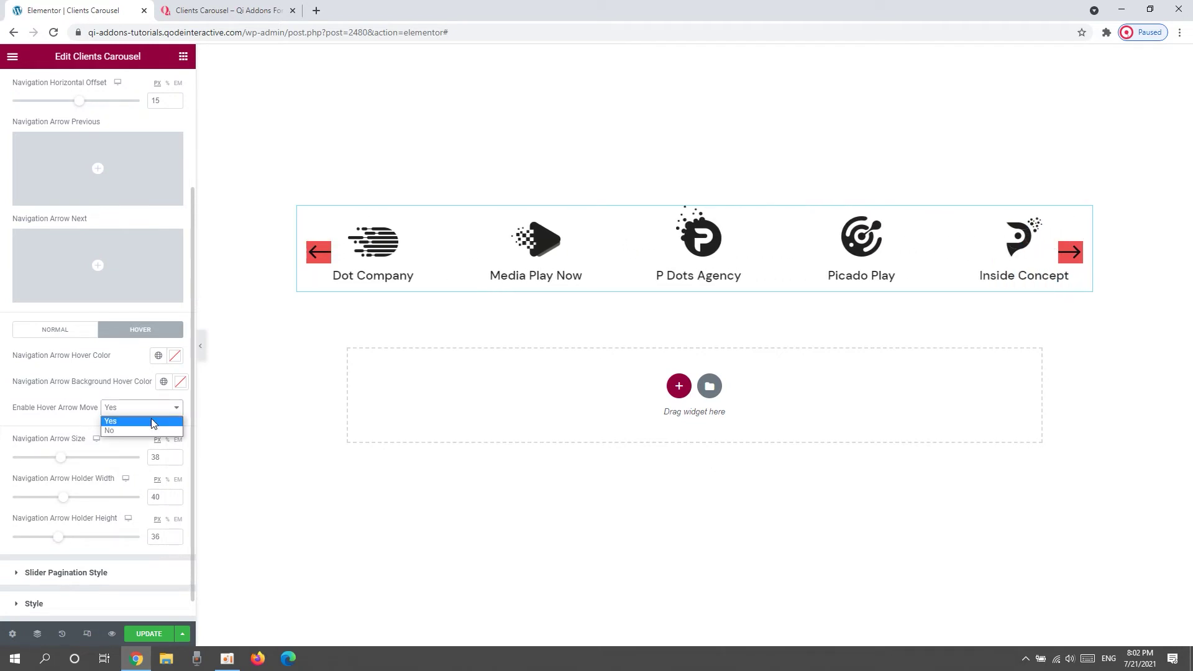
pyautogui.click(149, 432)
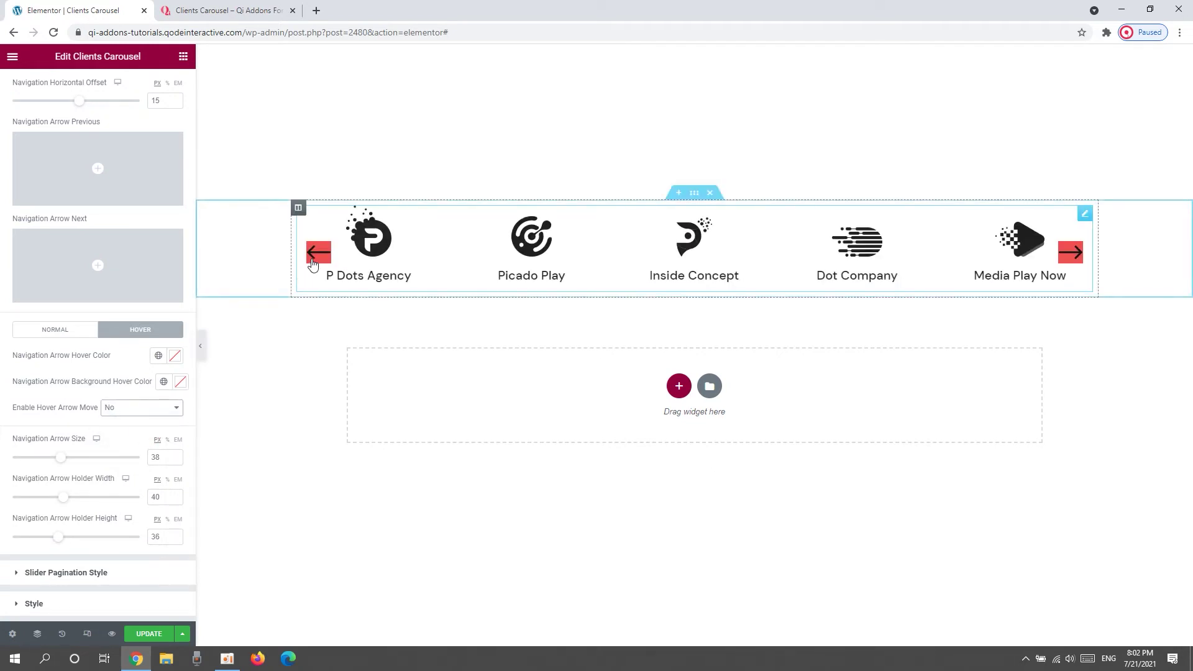
pyautogui.click(140, 409)
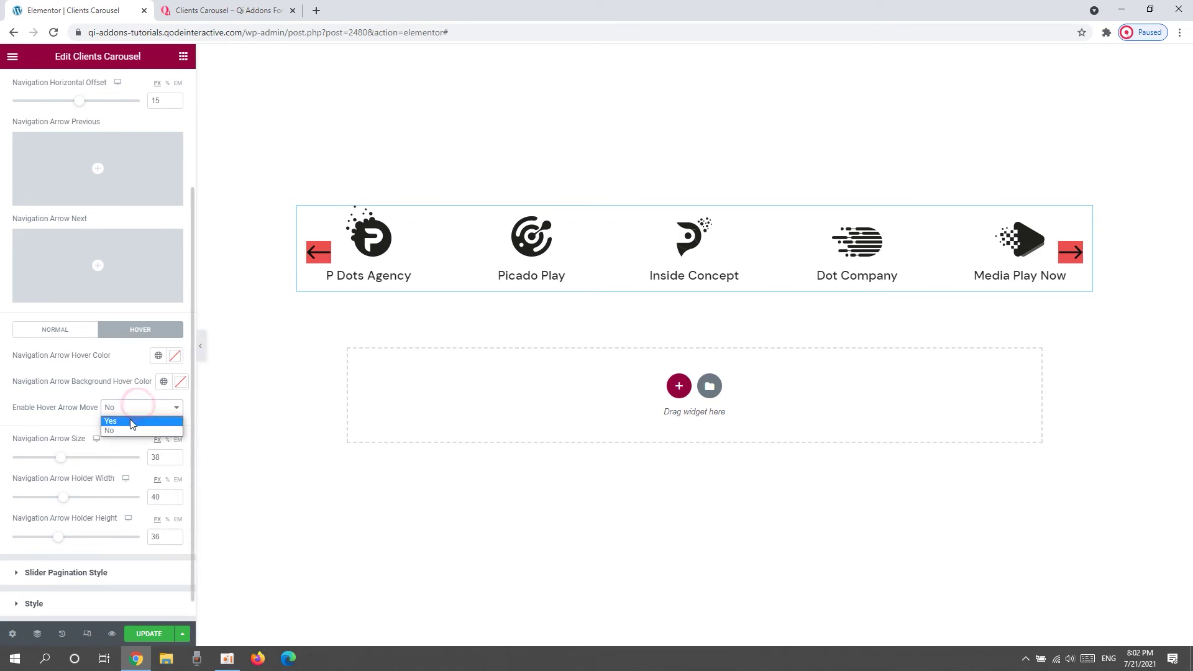
pyautogui.click(132, 422)
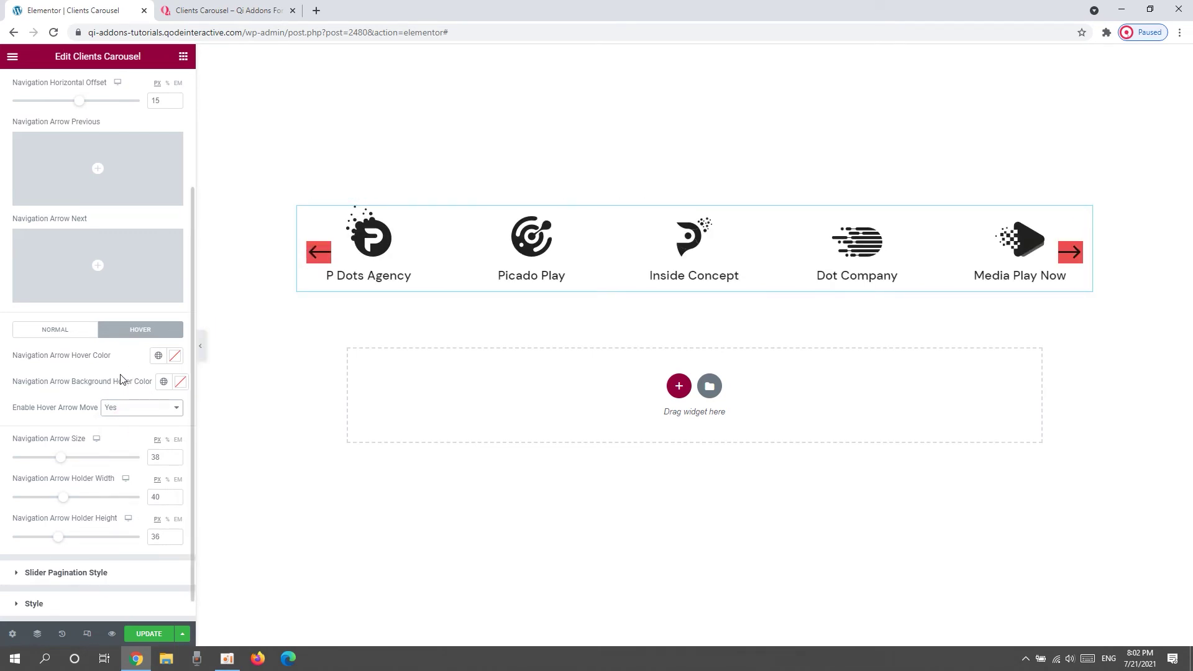
# In the Content tab, set Enable Slider Navigation to No and Enable Slider Pagination to Yes
pyautogui.scroll(3, 93, 162)
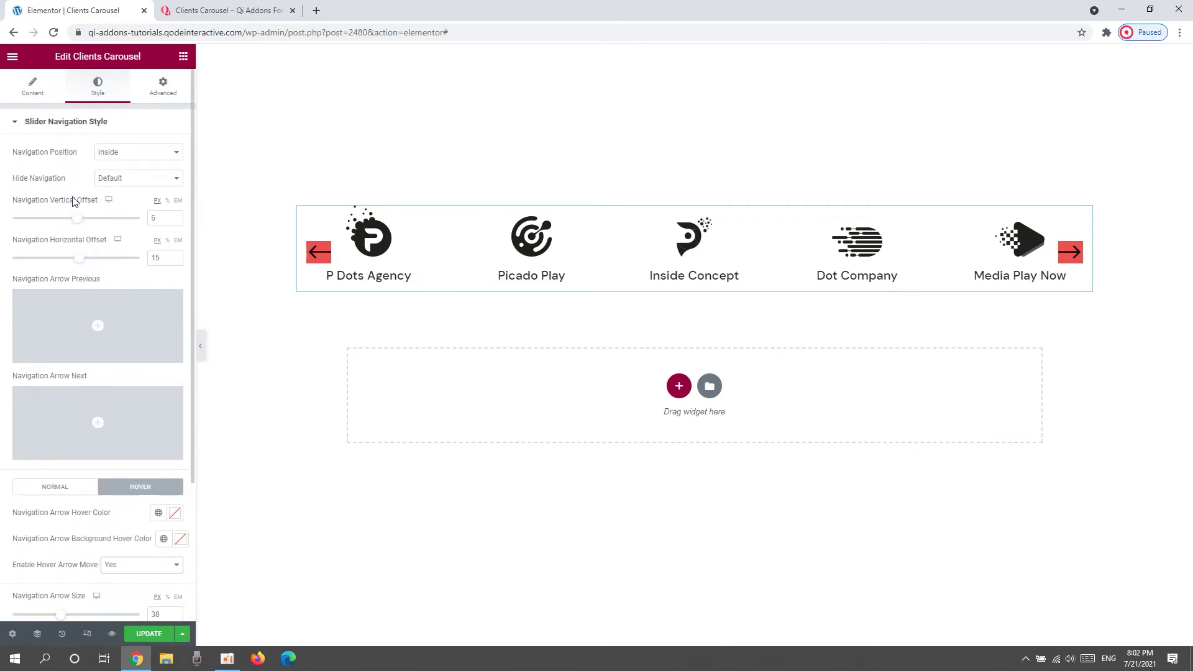
pyautogui.click(37, 93)
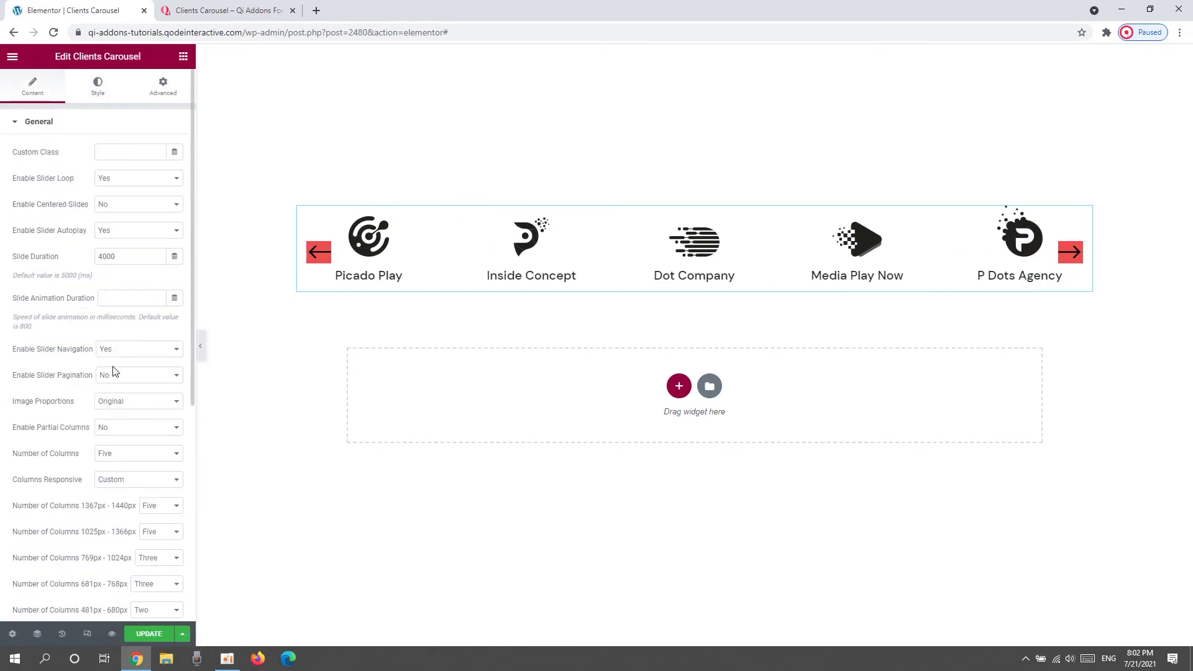
pyautogui.click(148, 352)
pyautogui.click(140, 380)
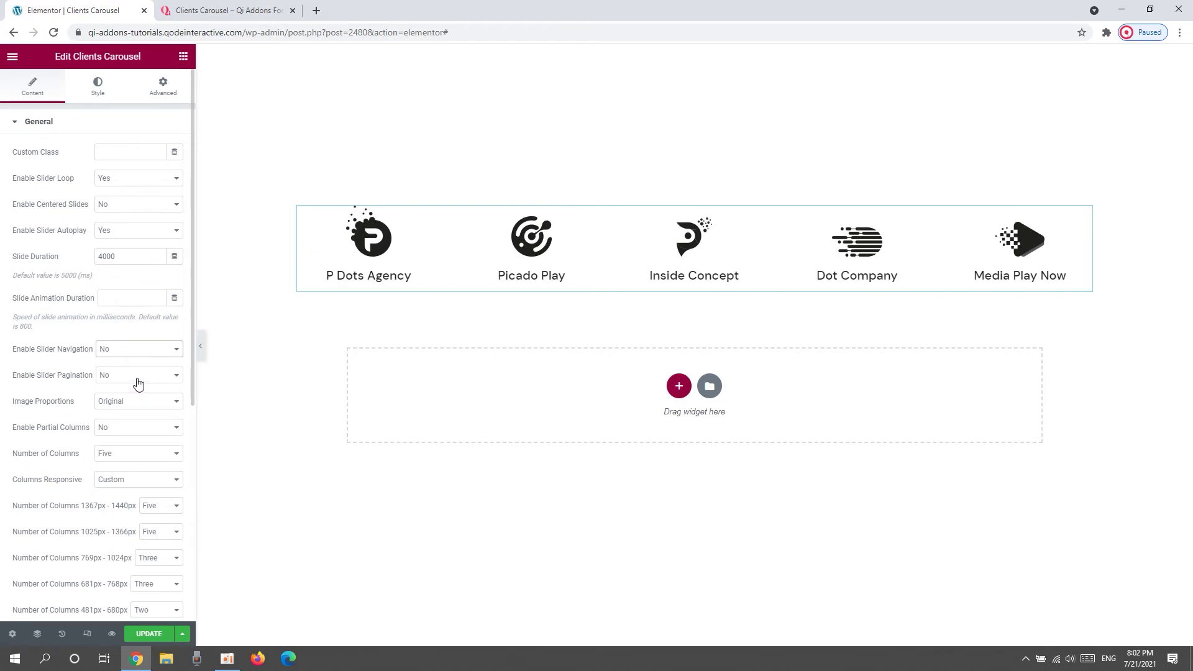
pyautogui.click(137, 377)
pyautogui.click(126, 398)
pyautogui.click(99, 90)
# Set Pagination Position to Outside with a Pagination Offset of 3
pyautogui.click(115, 208)
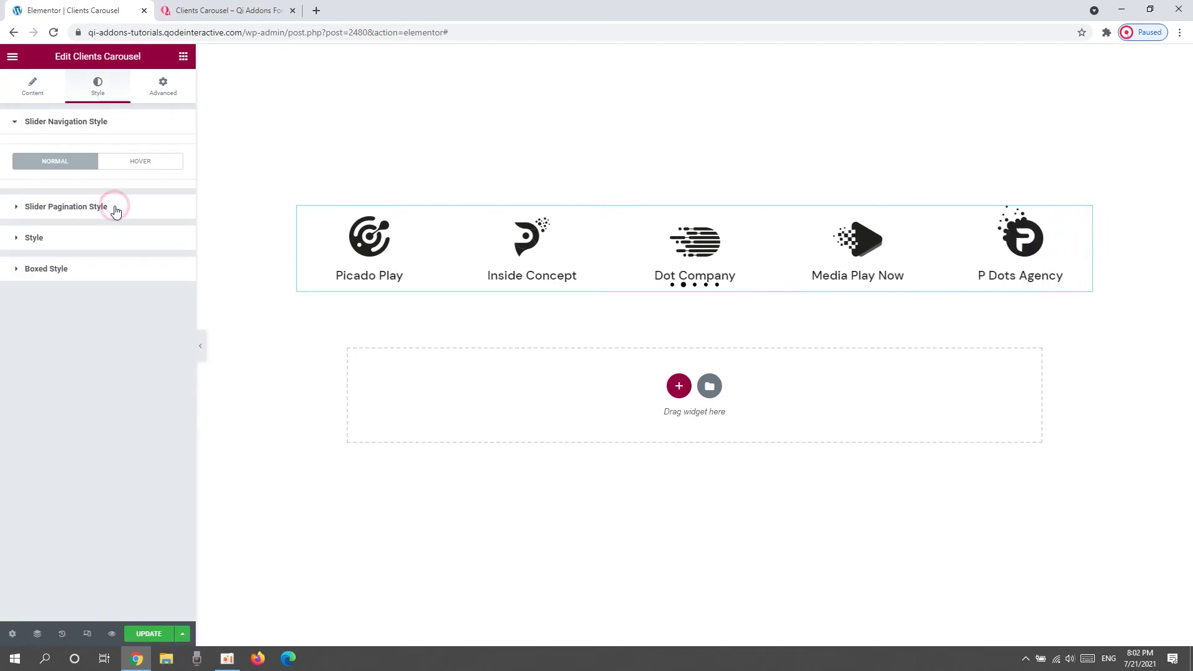
pyautogui.click(131, 184)
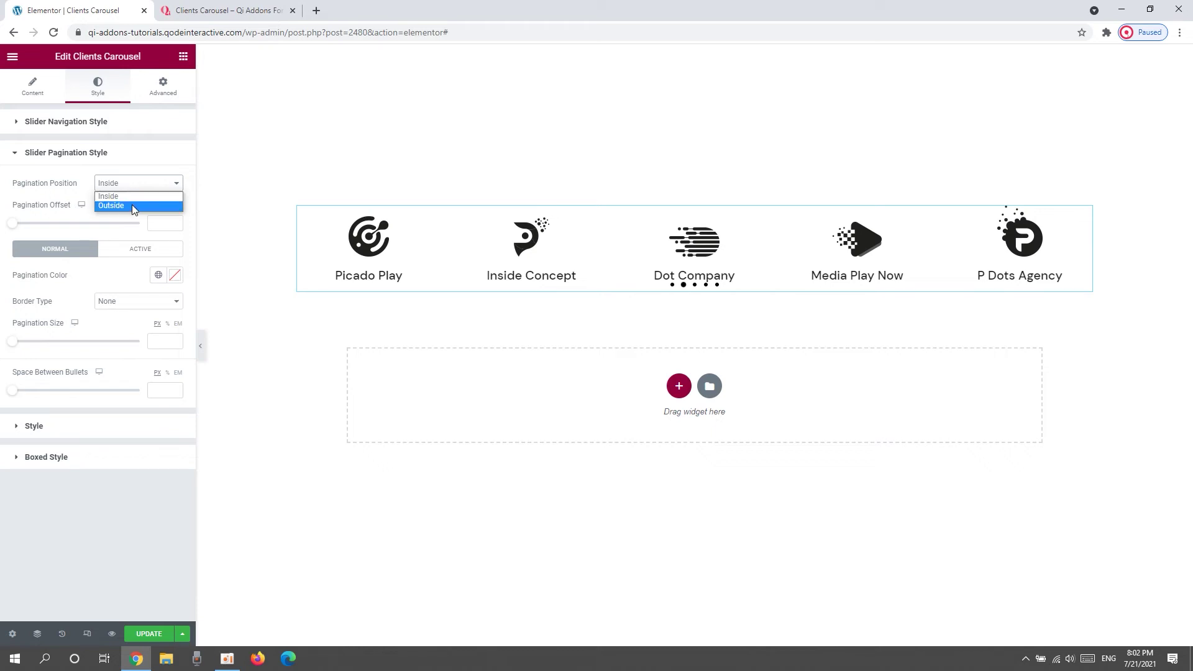
pyautogui.click(132, 205)
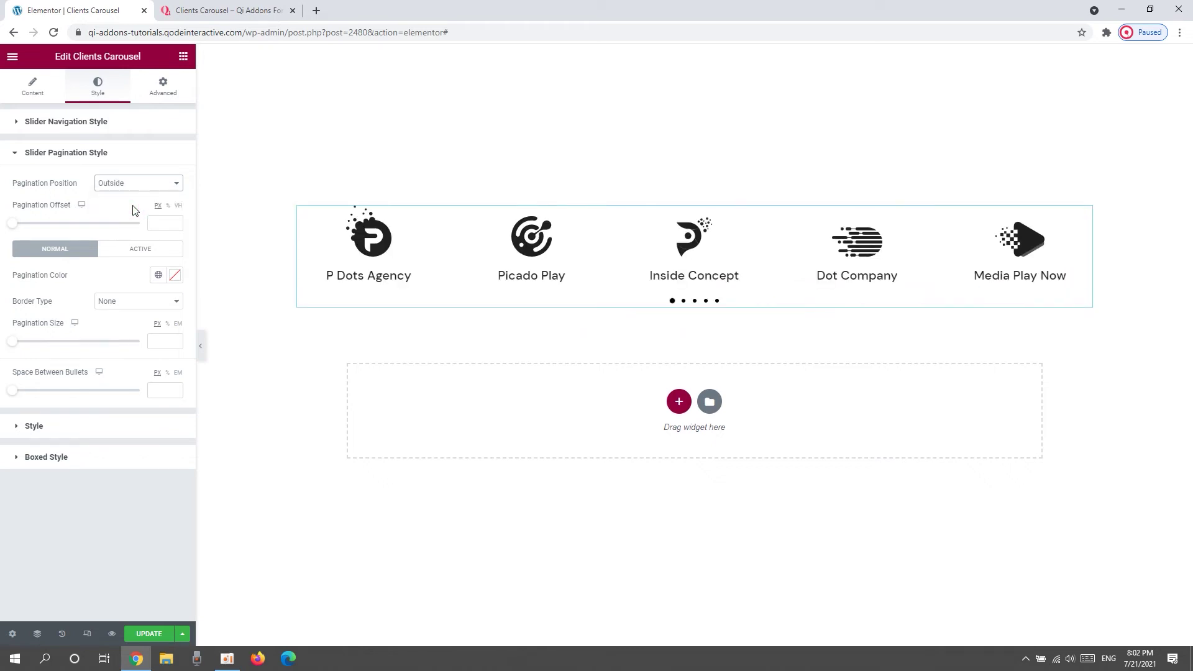
pyautogui.moveTo(12, 224)
pyautogui.mouseDown()
pyautogui.moveTo(38, 228)
pyautogui.moveTo(17, 219)
pyautogui.mouseUp()
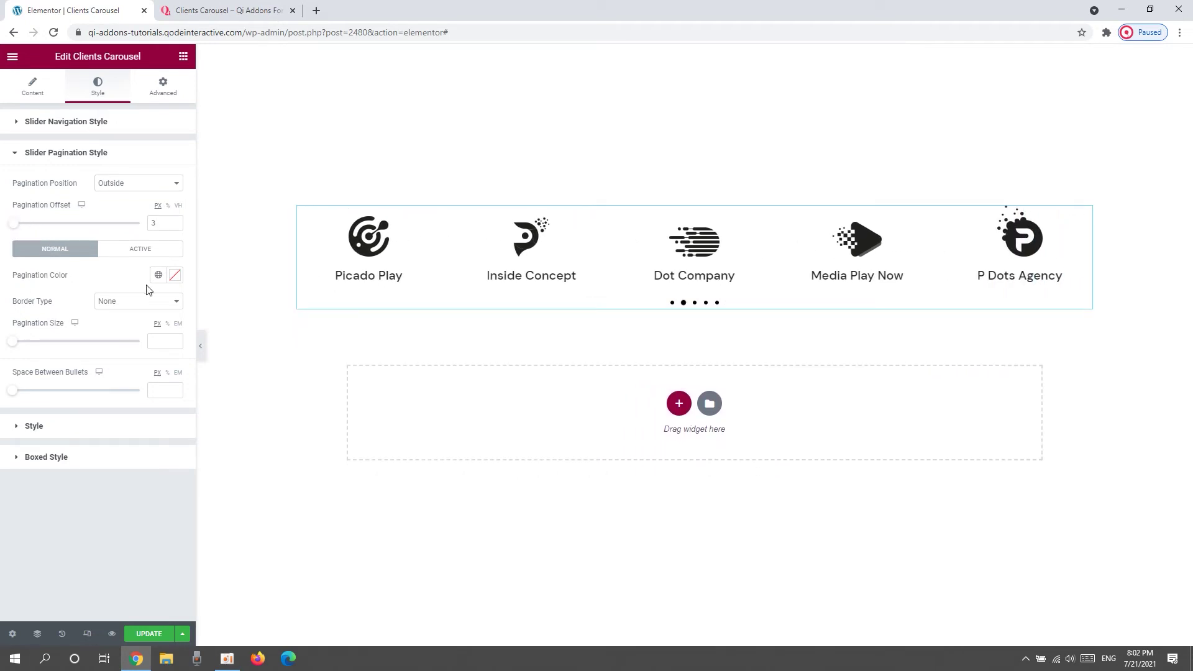
# Try red colours for the pagination dots and the active dot, then clear both
pyautogui.click(174, 276)
pyautogui.click(134, 334)
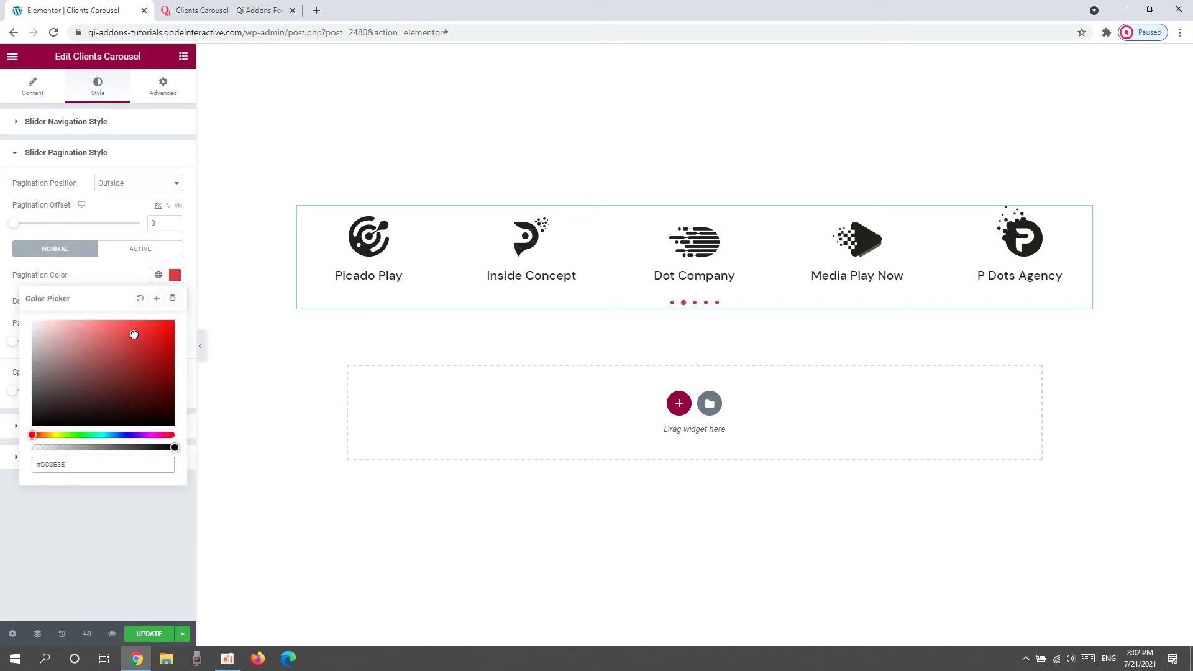
pyautogui.click(140, 299)
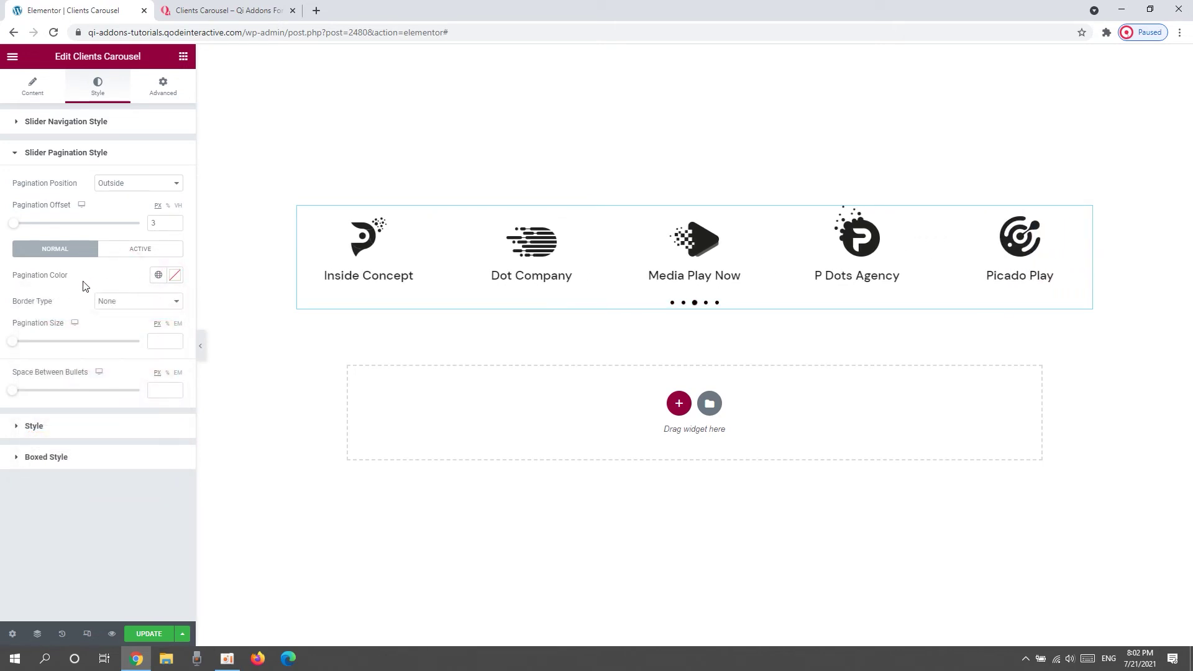
pyautogui.click(123, 249)
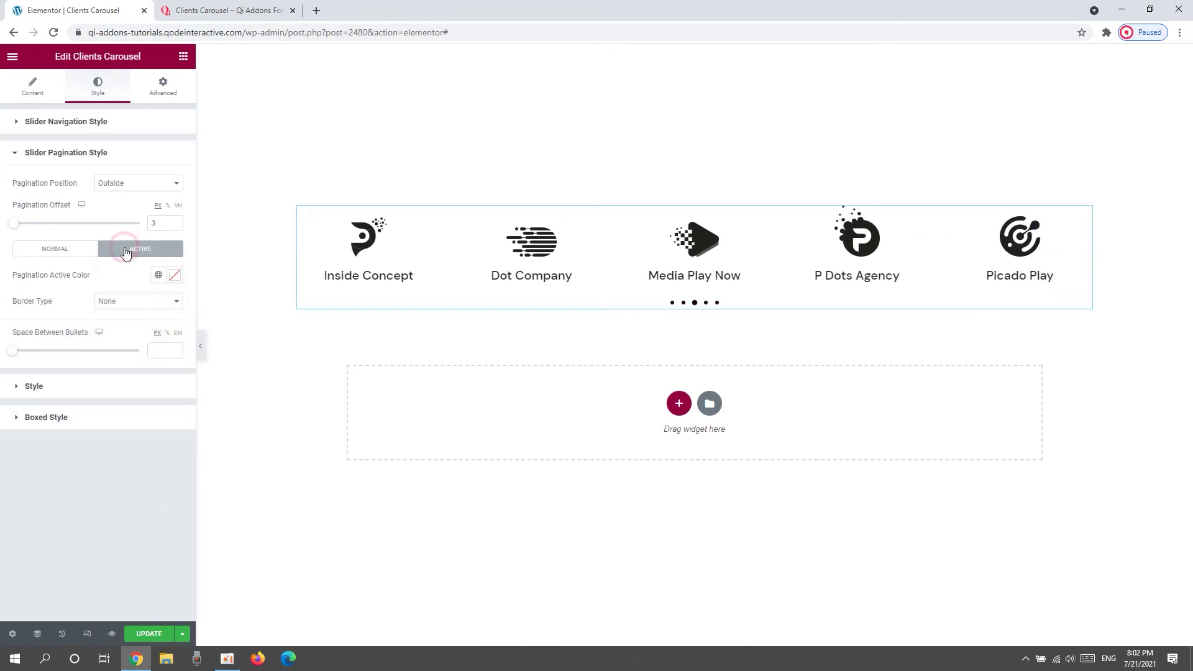
pyautogui.click(174, 278)
pyautogui.click(107, 333)
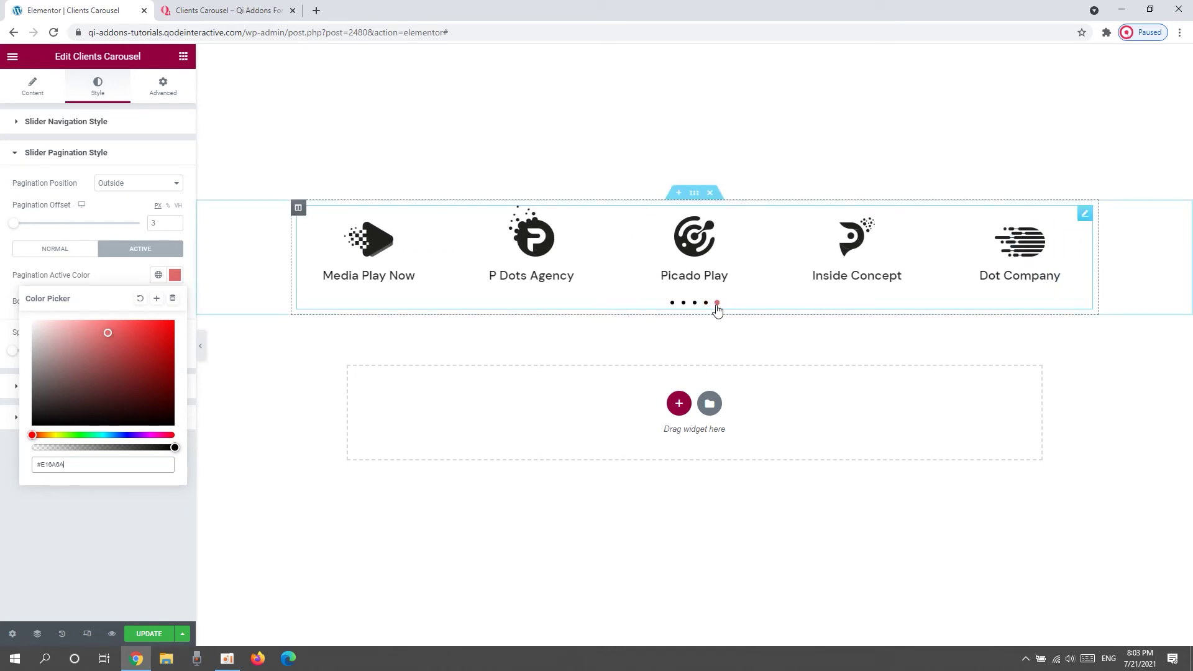
pyautogui.click(140, 299)
# Try a red solid 3px border on the pagination dots, then set Border Type to None
pyautogui.click(83, 255)
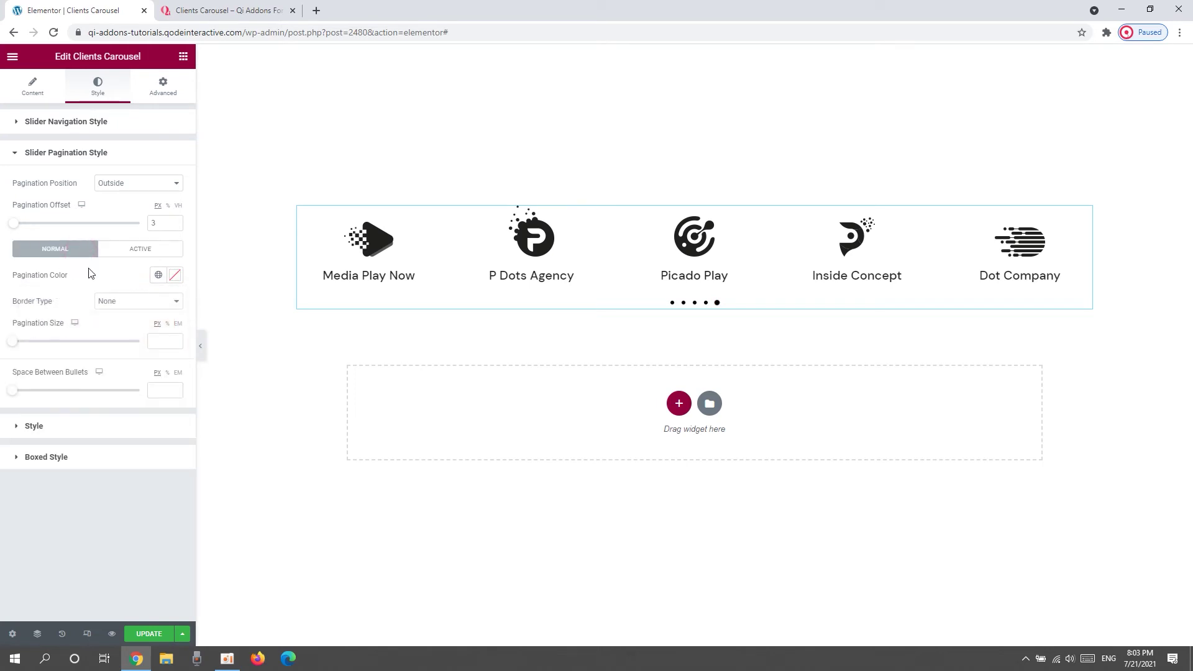
pyautogui.click(116, 302)
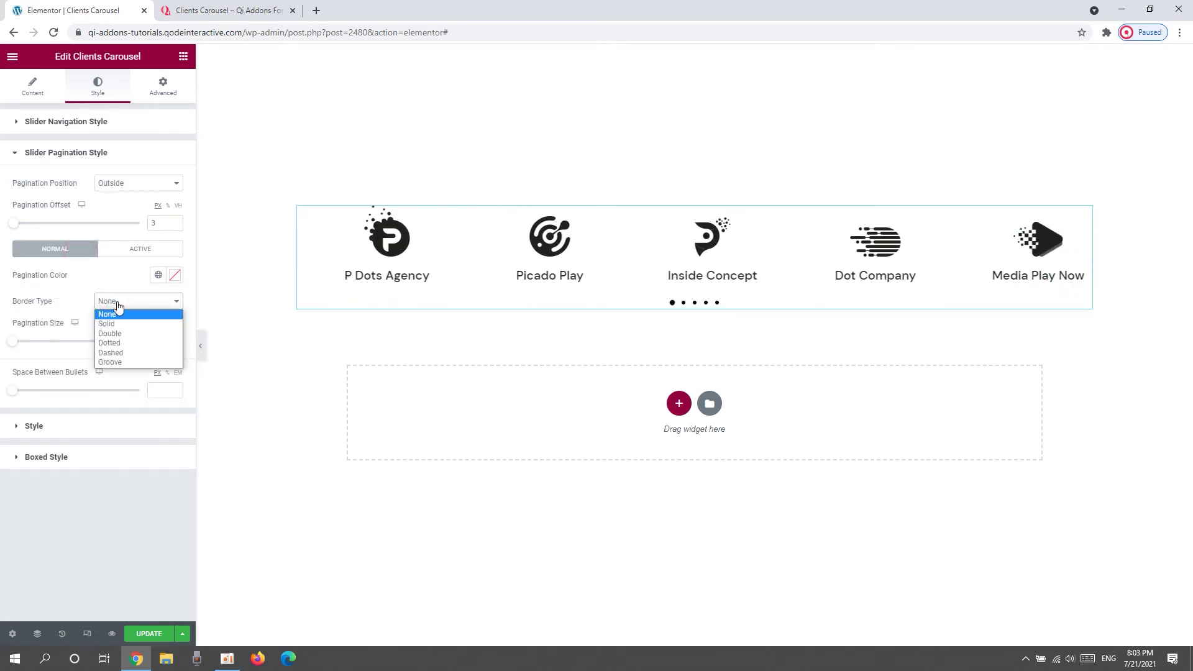
pyautogui.click(132, 325)
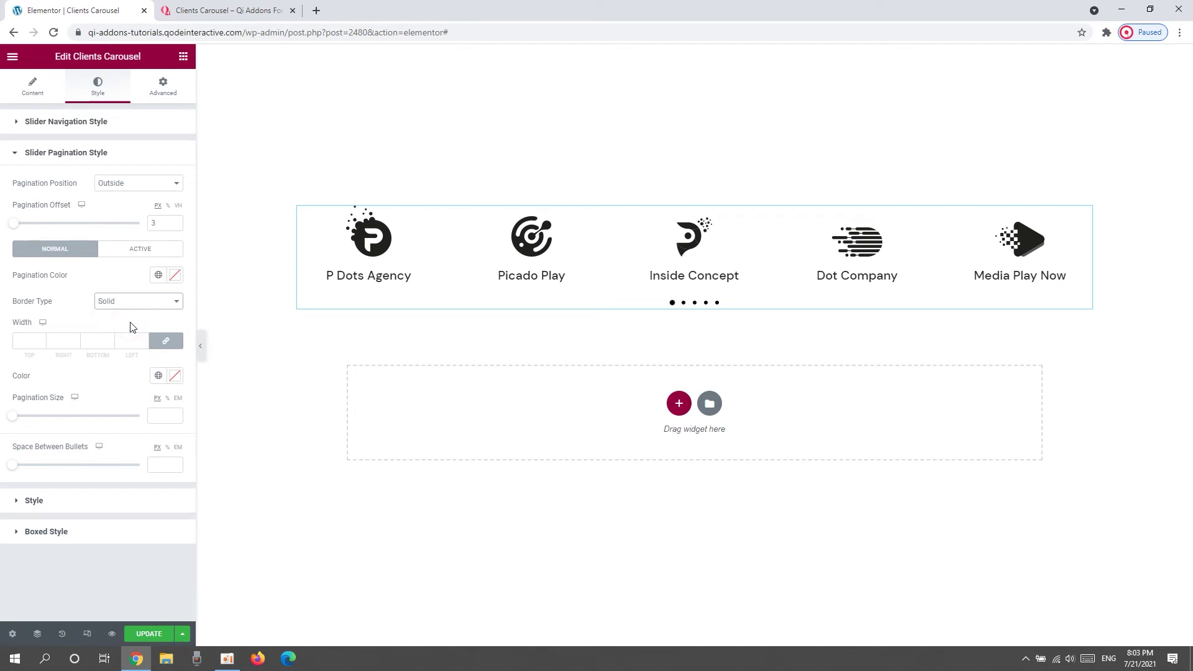
pyautogui.click(41, 342)
pyautogui.write('3')
pyautogui.click(173, 377)
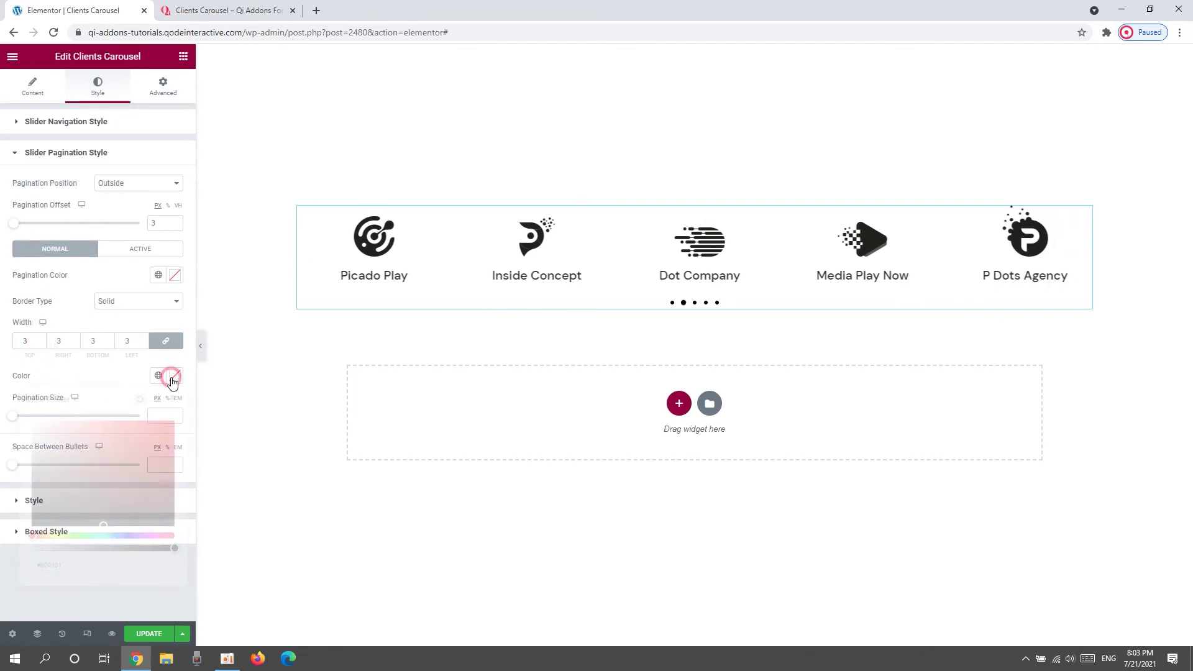
pyautogui.moveTo(141, 434); pyautogui.dragTo(132, 432)
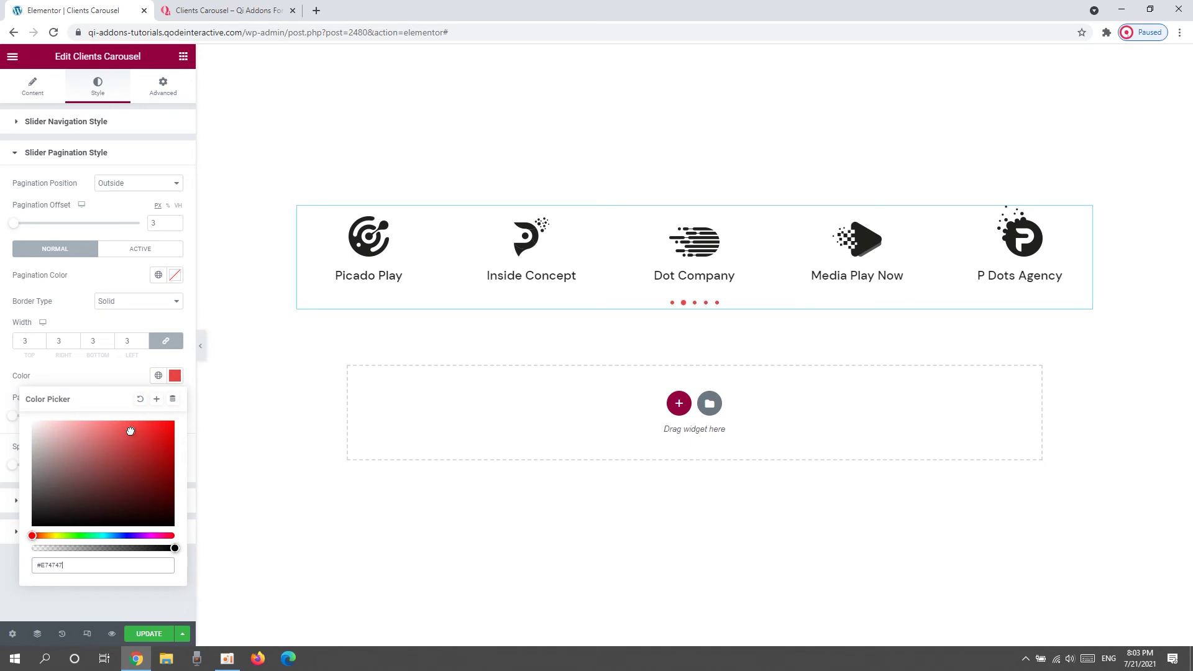
pyautogui.click(43, 344)
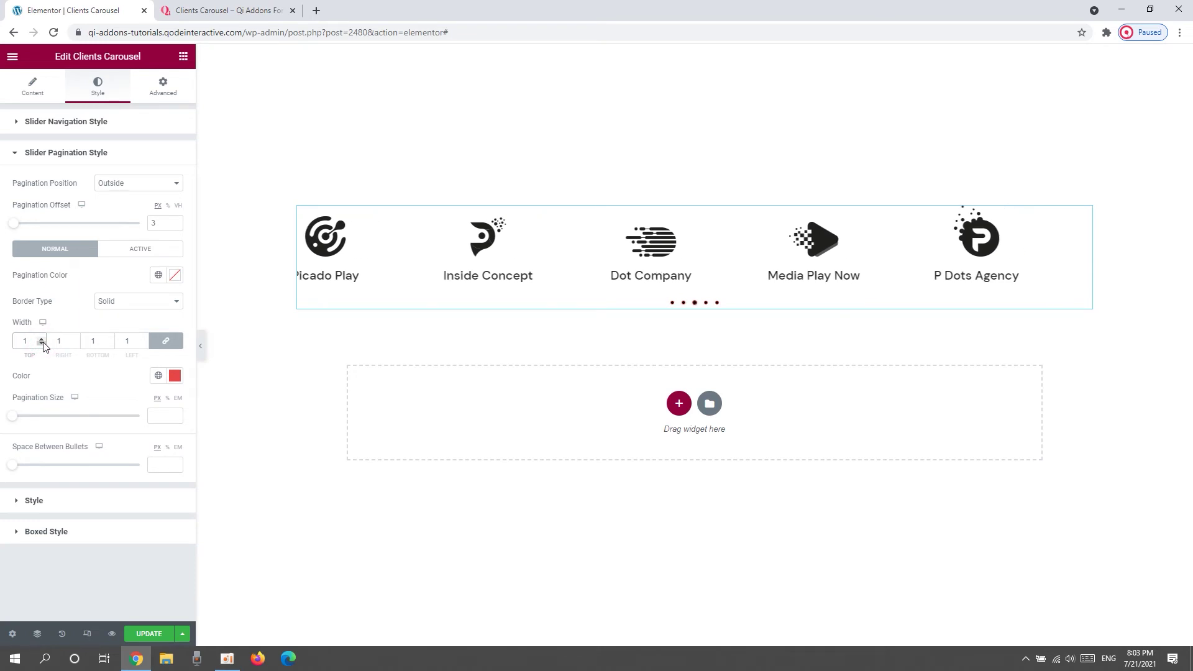
pyautogui.click(127, 301)
pyautogui.click(128, 315)
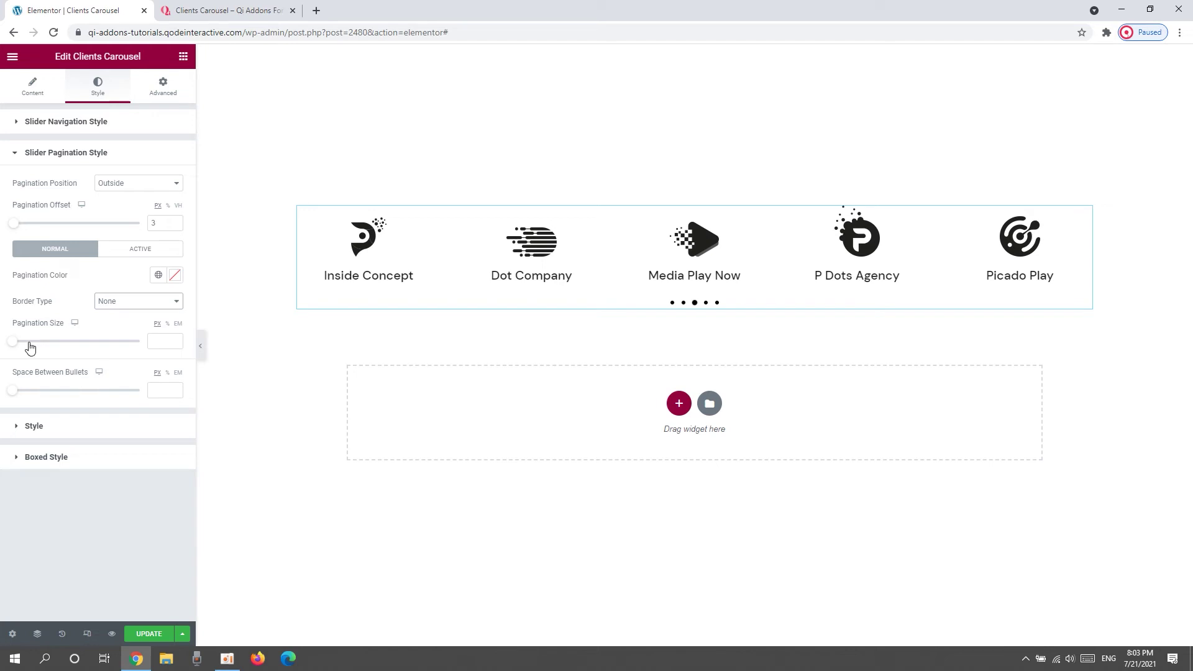
# Set Pagination Size to 11 and Space Between Bullets to 15
pyautogui.moveTo(13, 342); pyautogui.dragTo(33, 347)
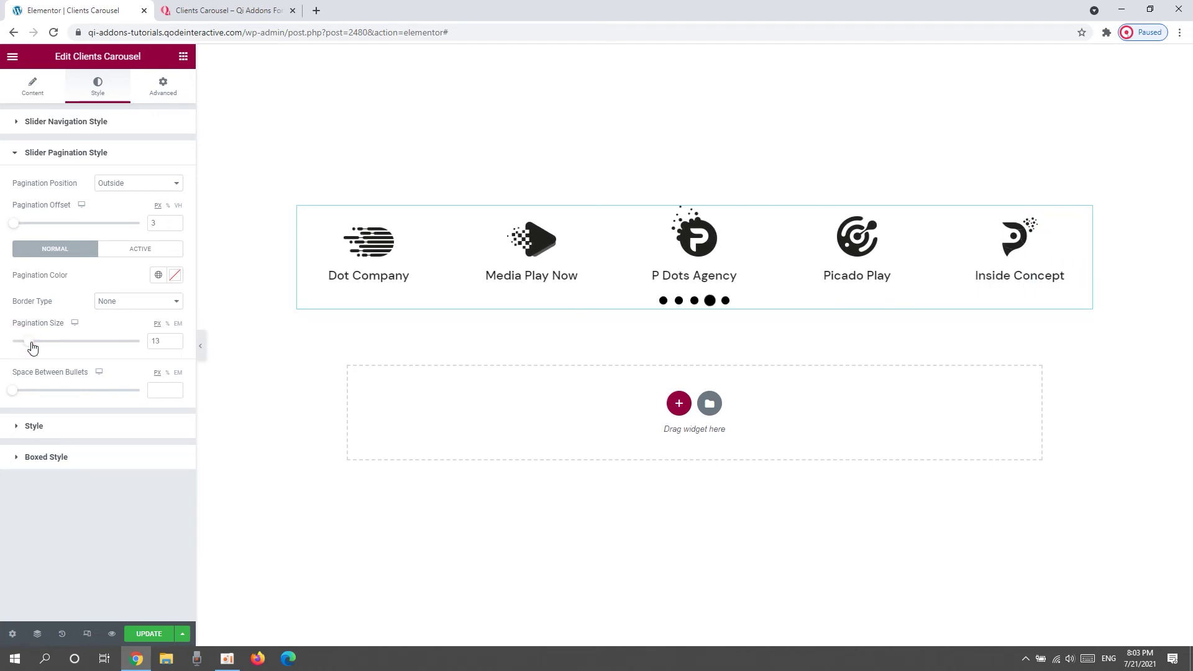
pyautogui.moveTo(33, 349); pyautogui.dragTo(30, 348)
pyautogui.moveTo(16, 399); pyautogui.dragTo(35, 399)
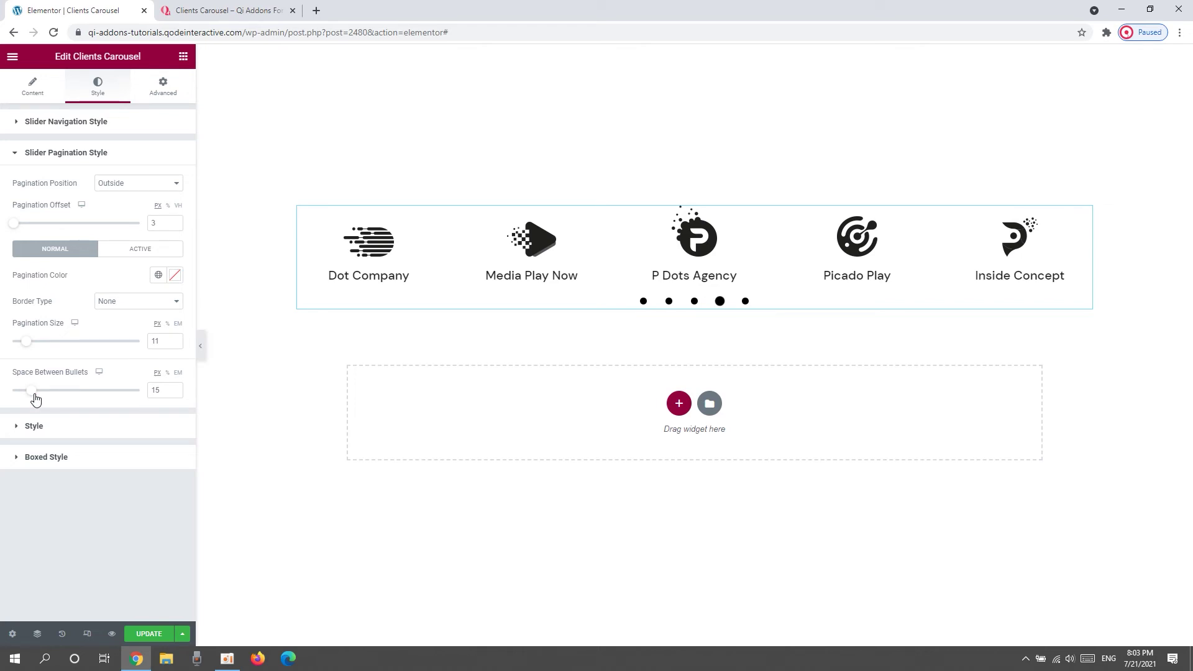
# Set Enable Slider Pagination to No in the Content tab, then return to the Style tab
pyautogui.click(32, 87)
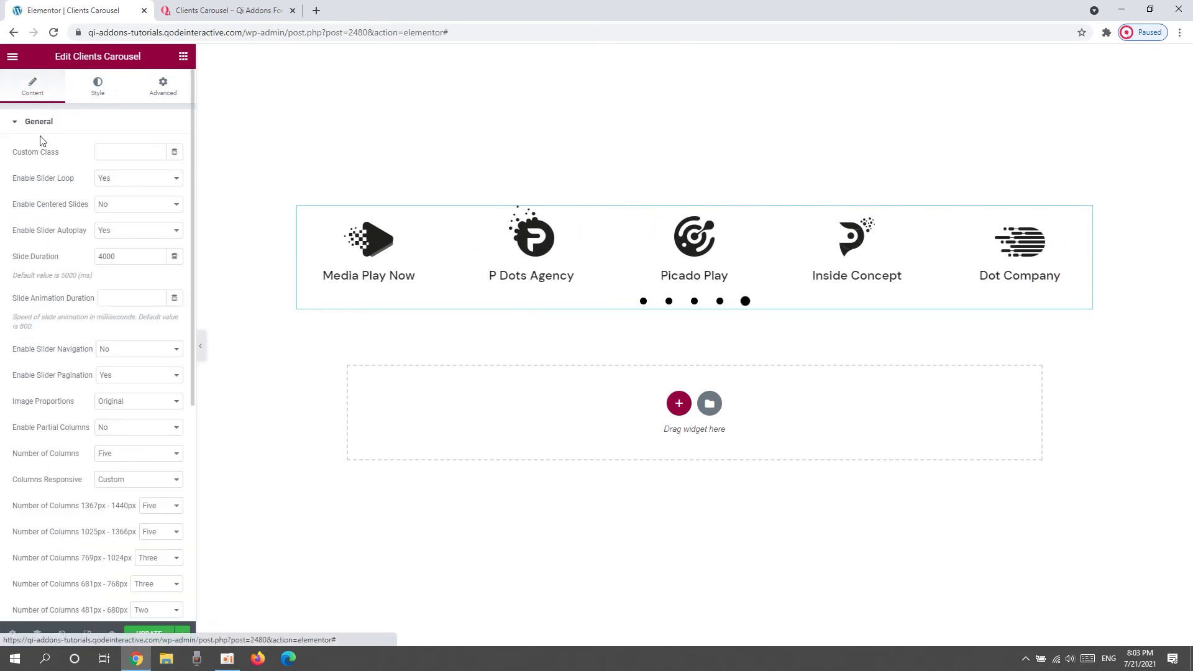
pyautogui.click(133, 375)
pyautogui.click(130, 404)
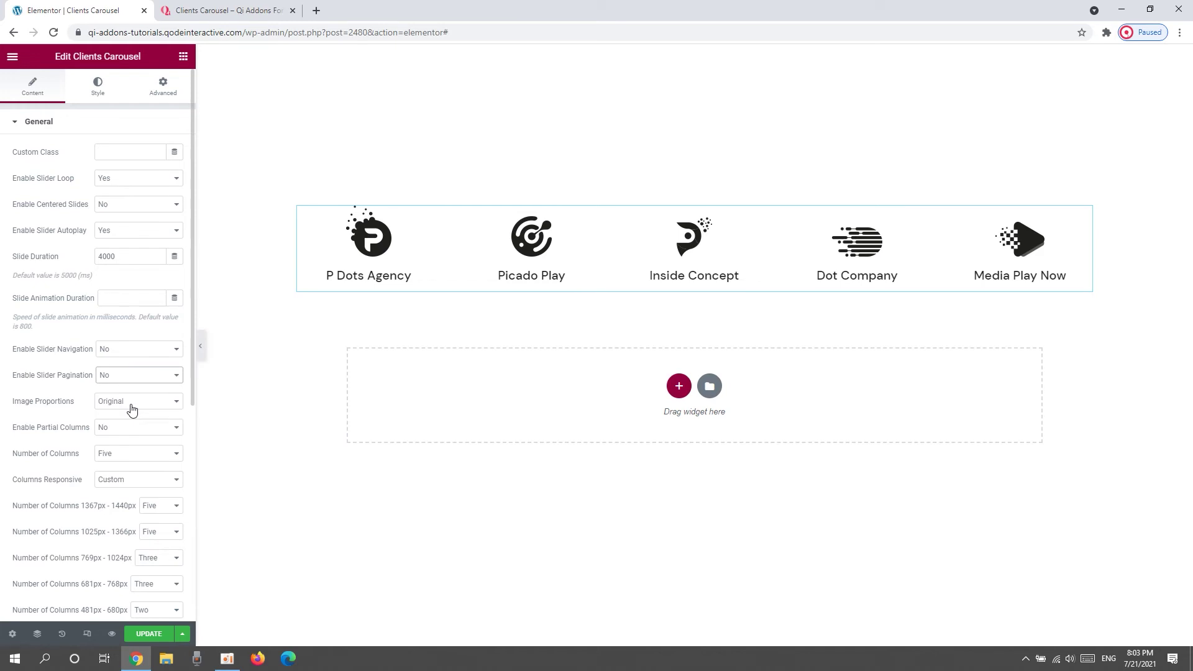
pyautogui.click(95, 92)
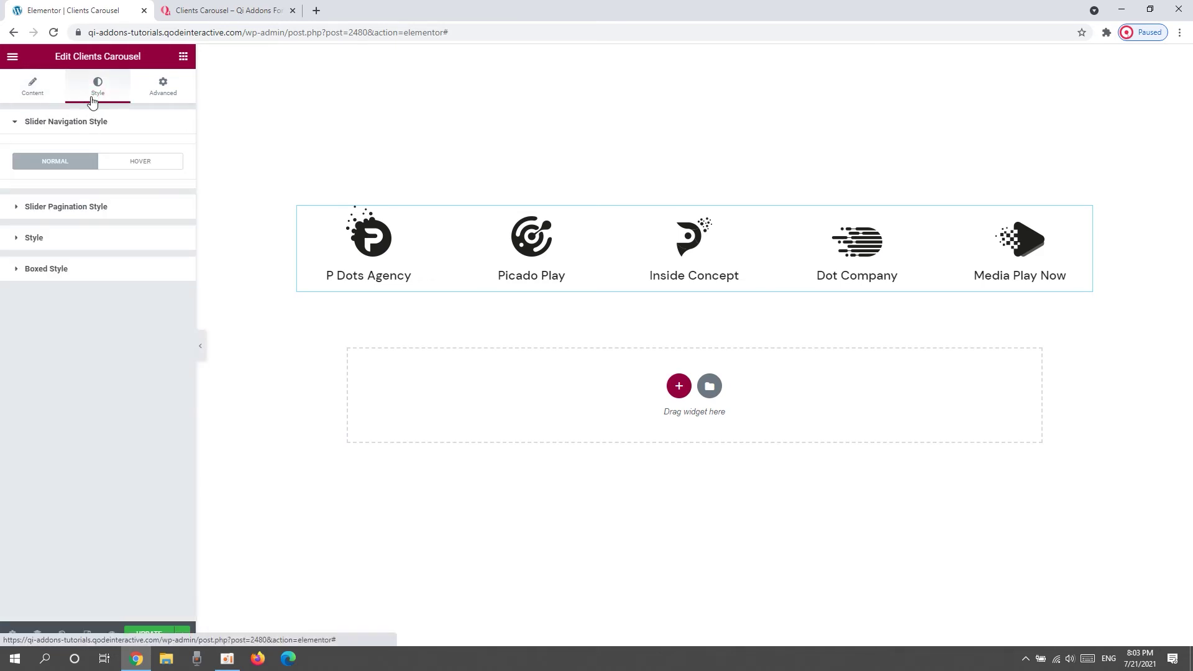
pyautogui.click(93, 237)
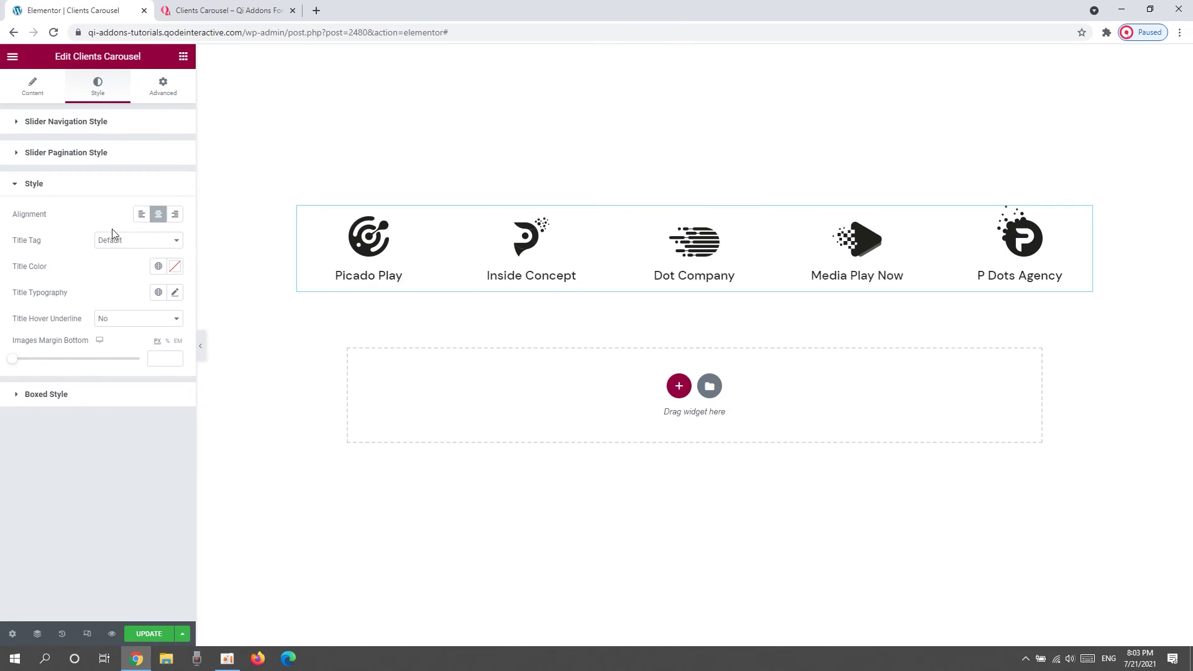
# Set title Alignment to Center and Title Tag to H6
pyautogui.click(145, 214)
pyautogui.click(176, 215)
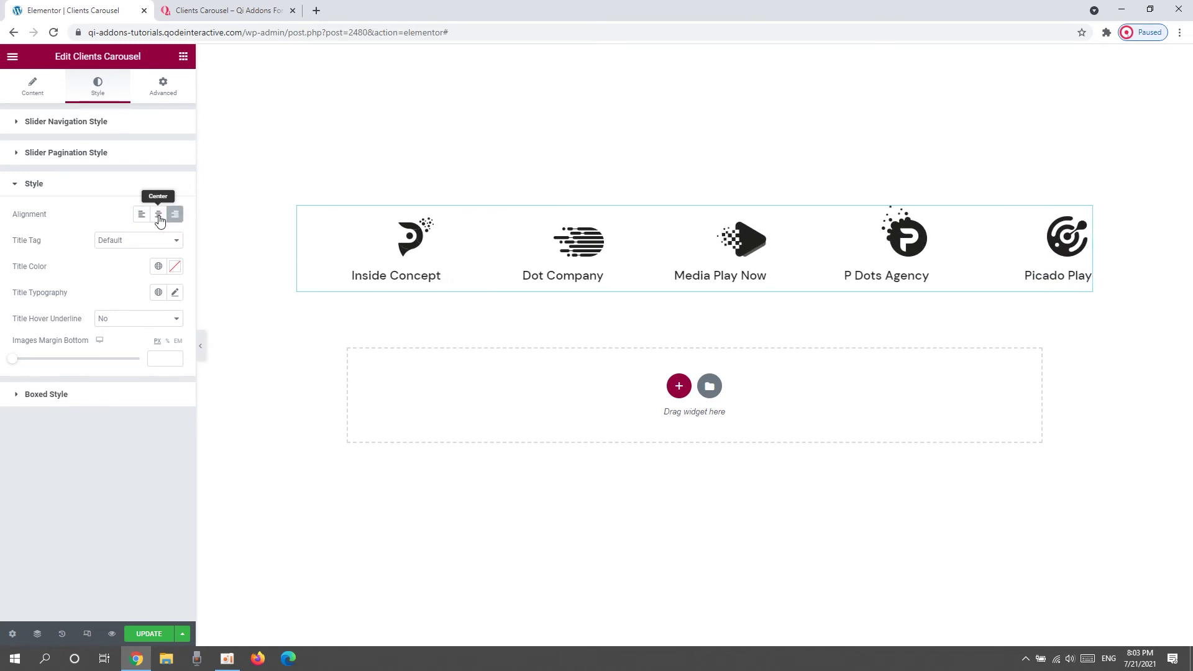
pyautogui.click(159, 217)
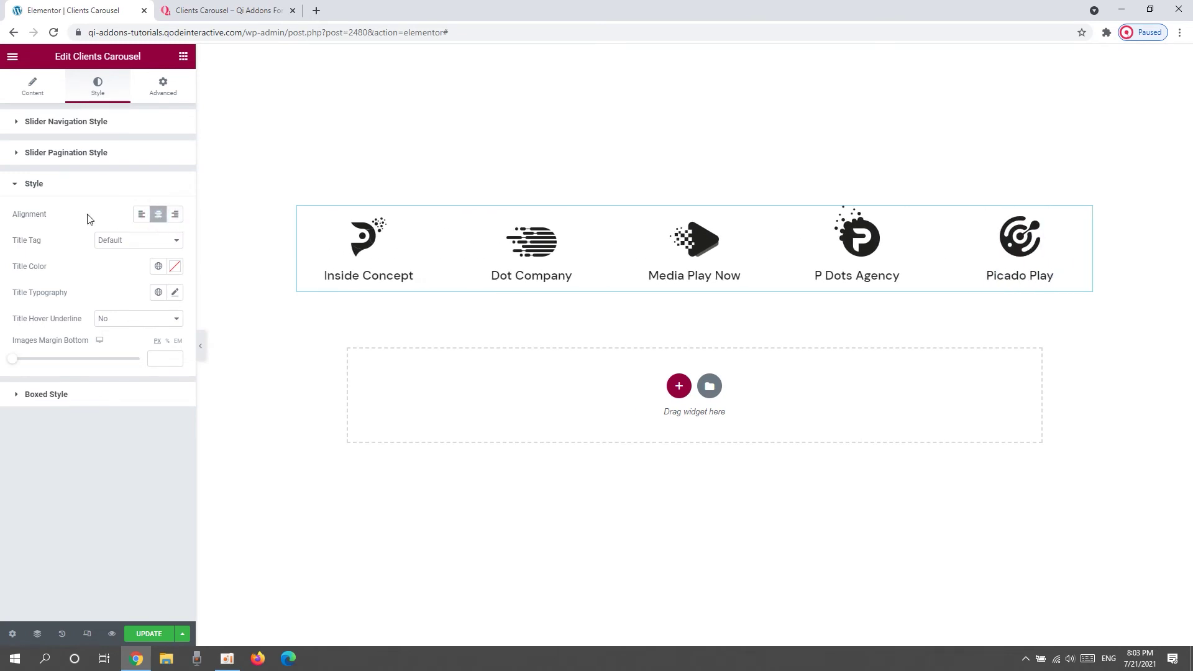
pyautogui.click(110, 241)
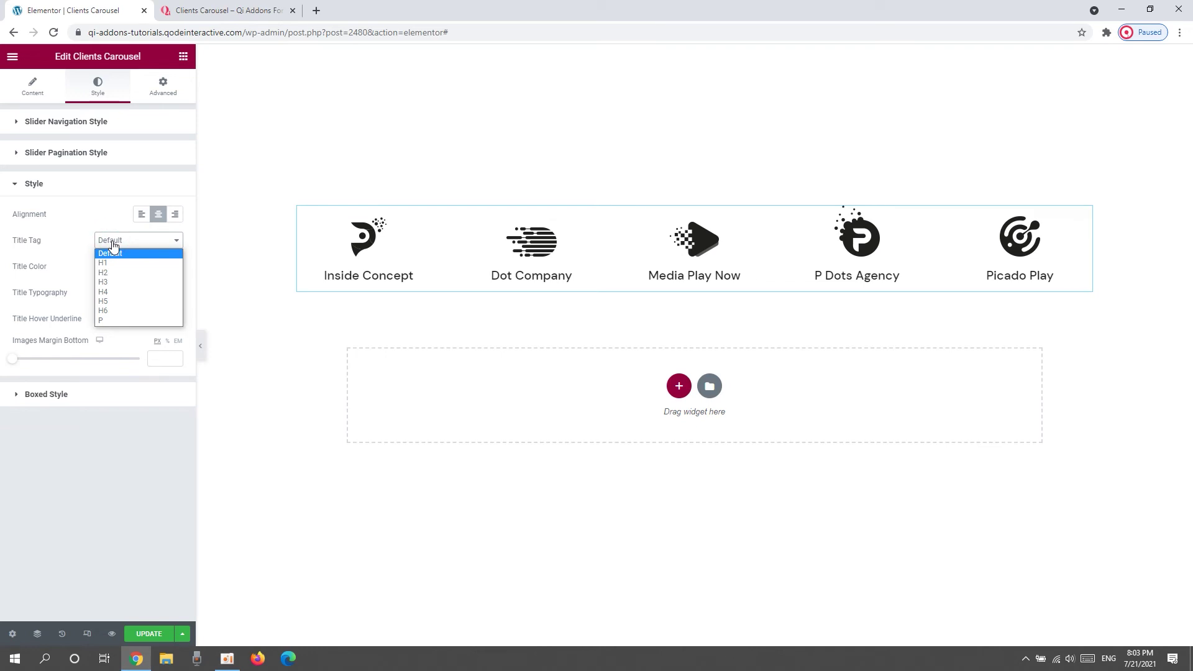
pyautogui.click(112, 311)
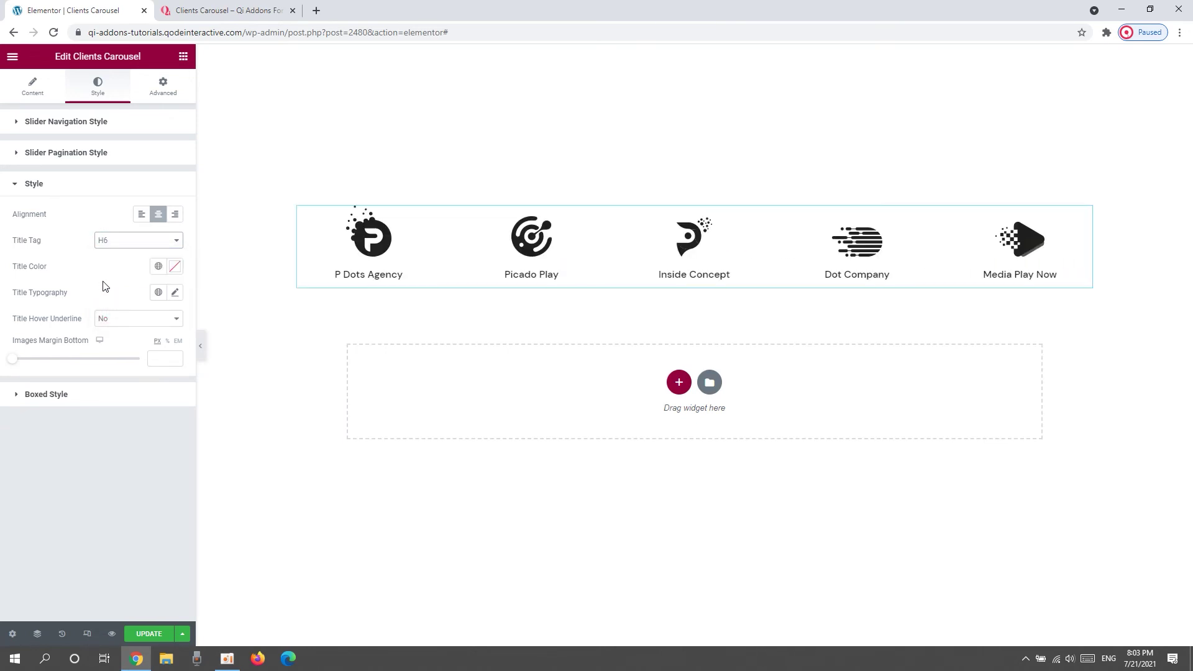
# Try a red title colour and a 31 title font size, then clear both
pyautogui.click(175, 267)
pyautogui.click(125, 329)
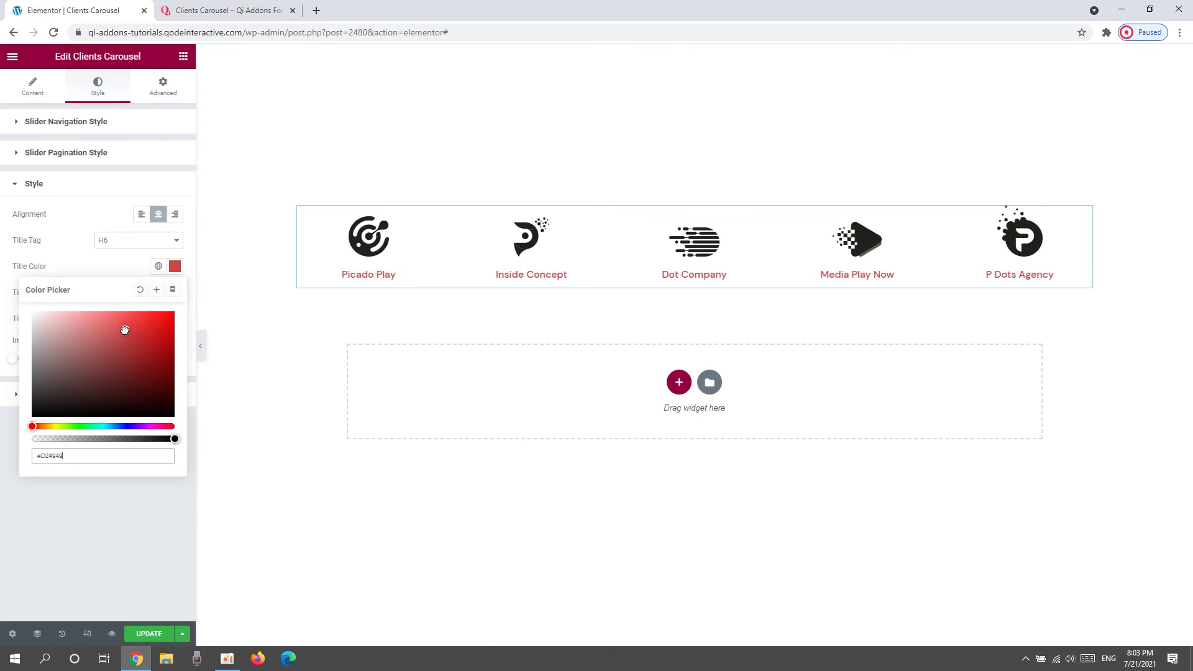
pyautogui.click(140, 291)
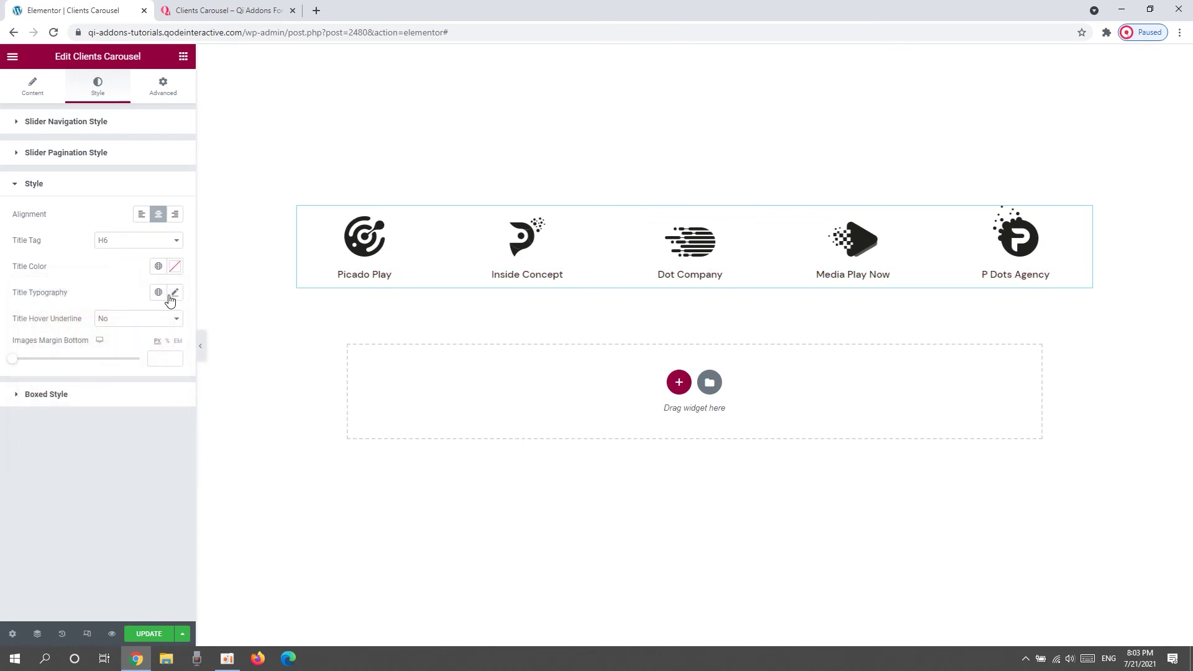
pyautogui.click(174, 294)
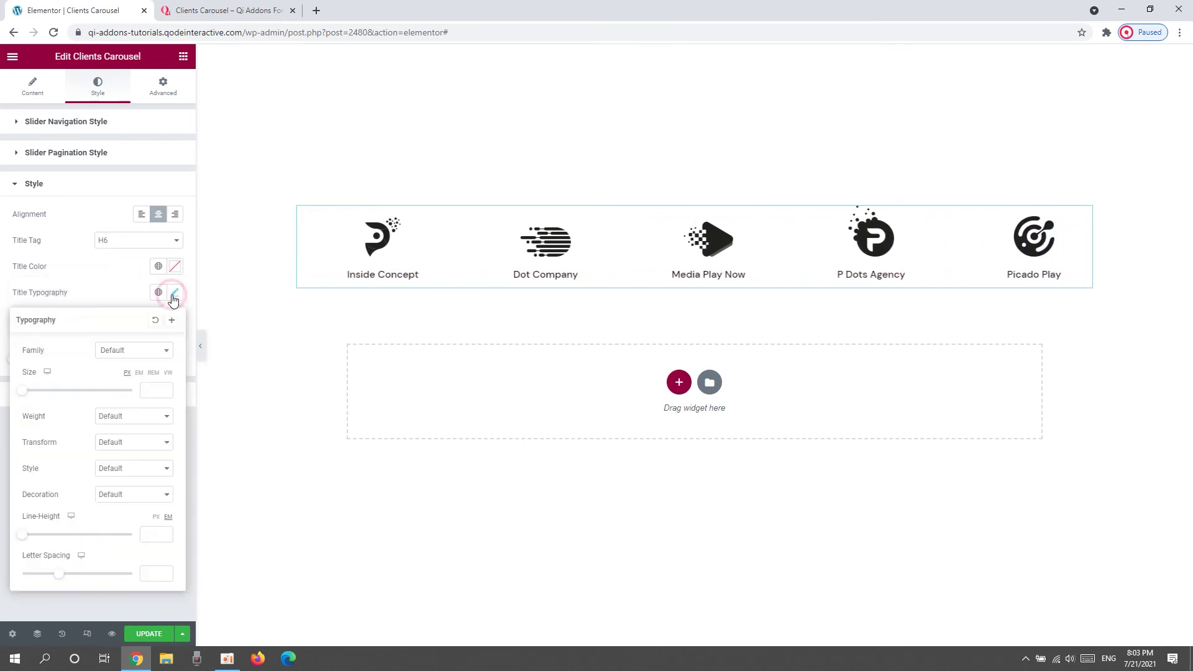
pyautogui.click(154, 352)
pyautogui.scroll(-1, 132, 409)
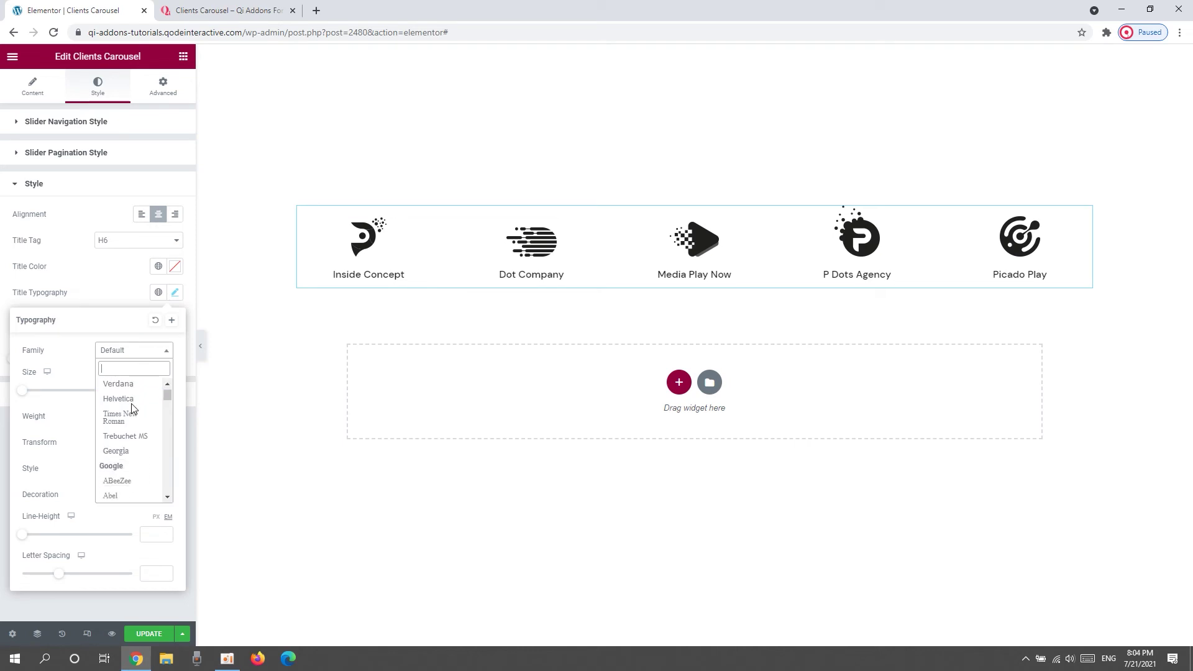
pyautogui.click(138, 357)
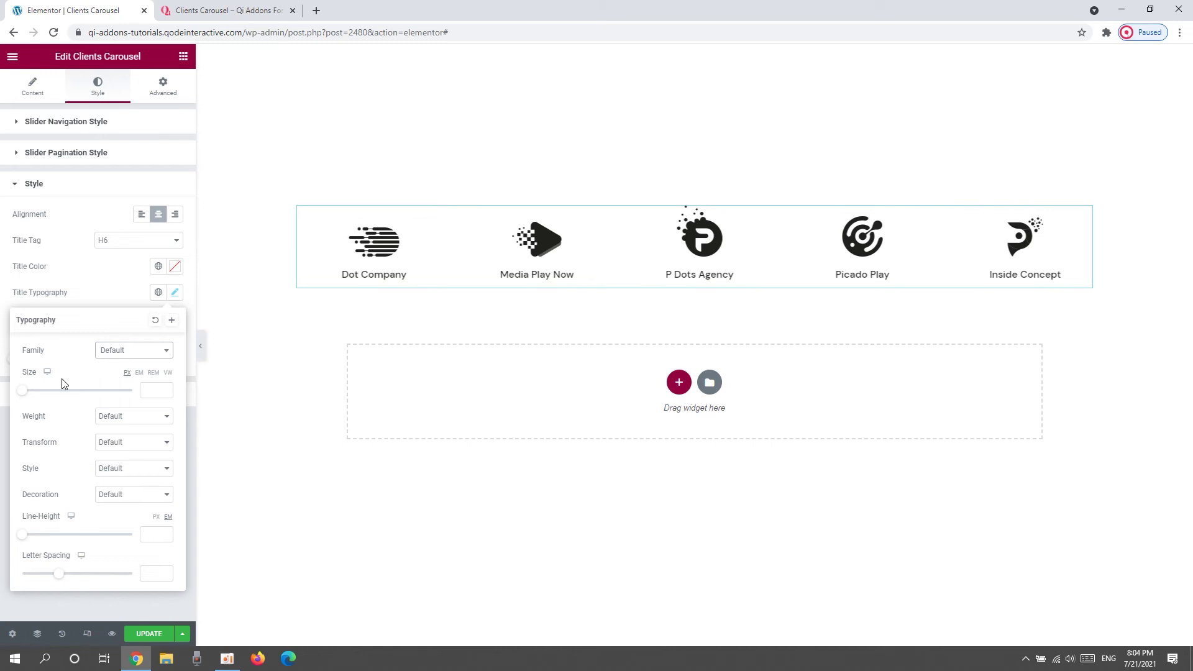
pyautogui.moveTo(23, 391); pyautogui.dragTo(46, 399)
pyautogui.doubleClick(152, 391)
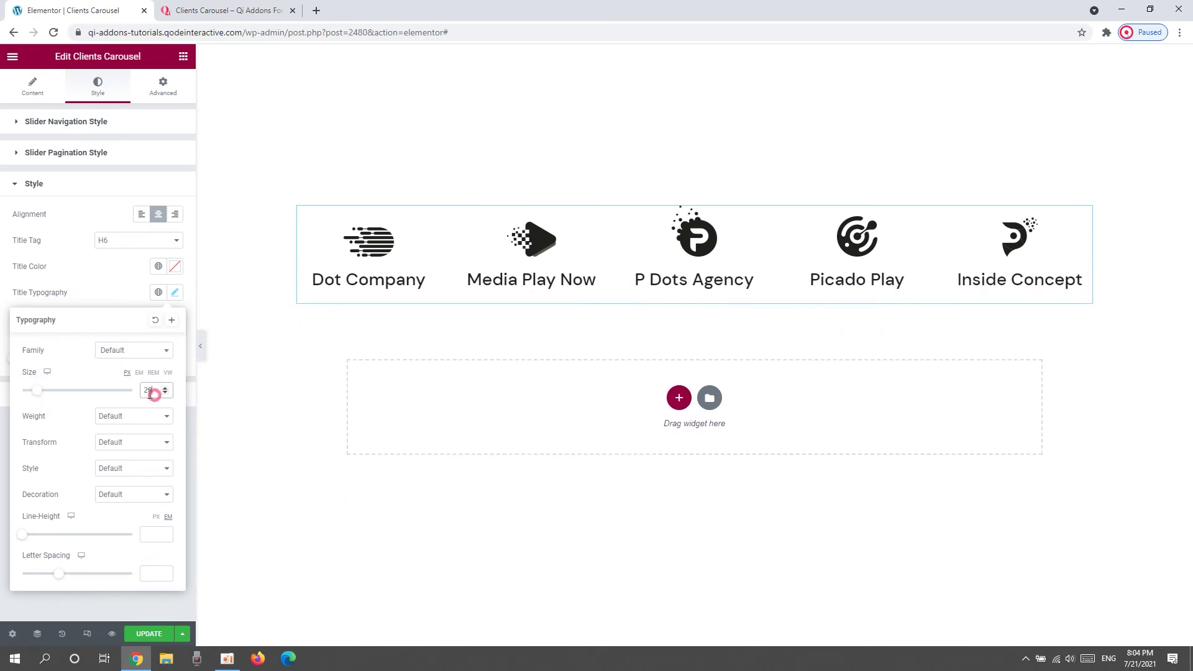
pyautogui.press('BackSpace')
# Leave title font weight, transform, style and decoration at Default
pyautogui.click(134, 416)
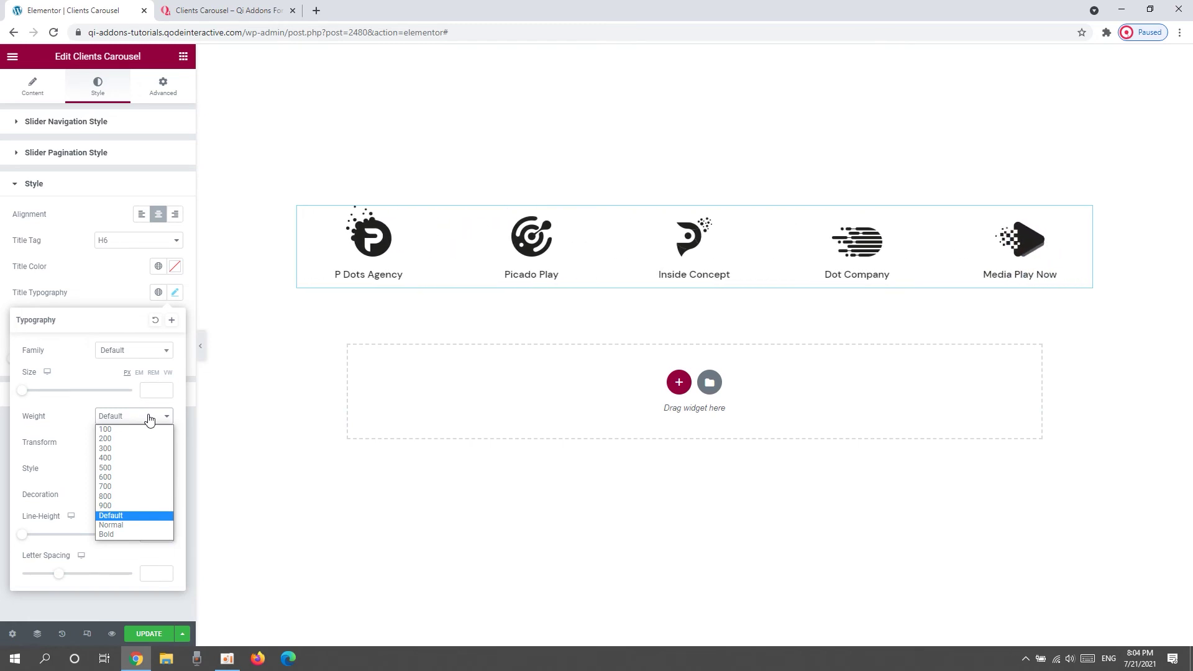
pyautogui.click(149, 418)
pyautogui.click(147, 445)
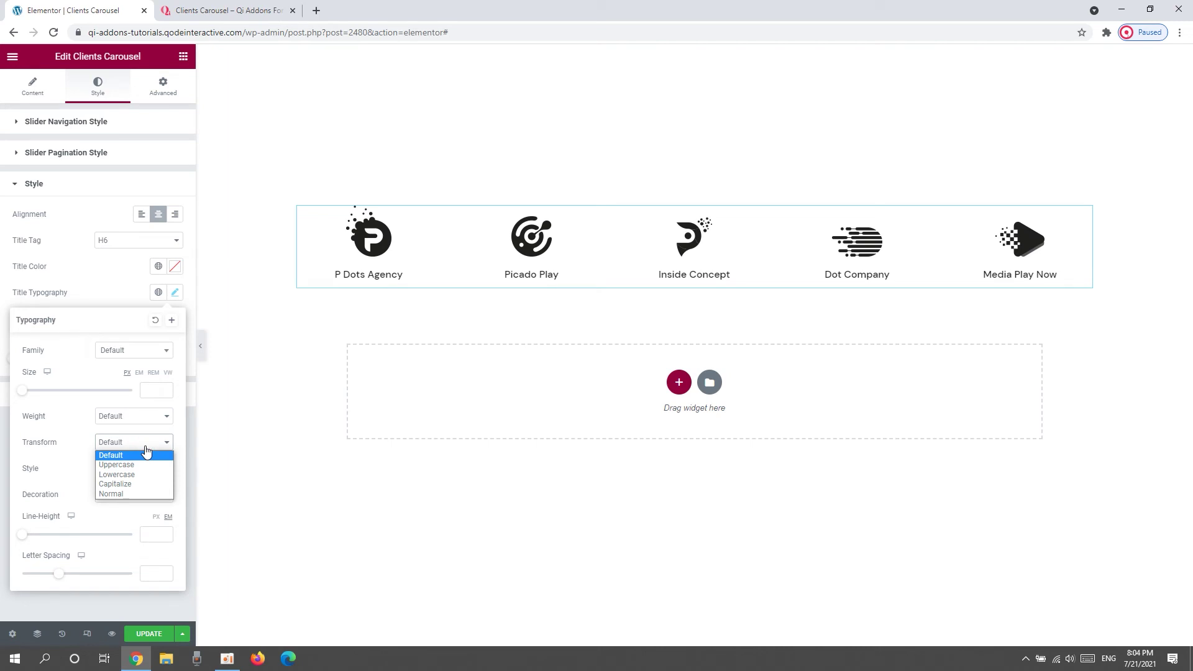
pyautogui.click(146, 452)
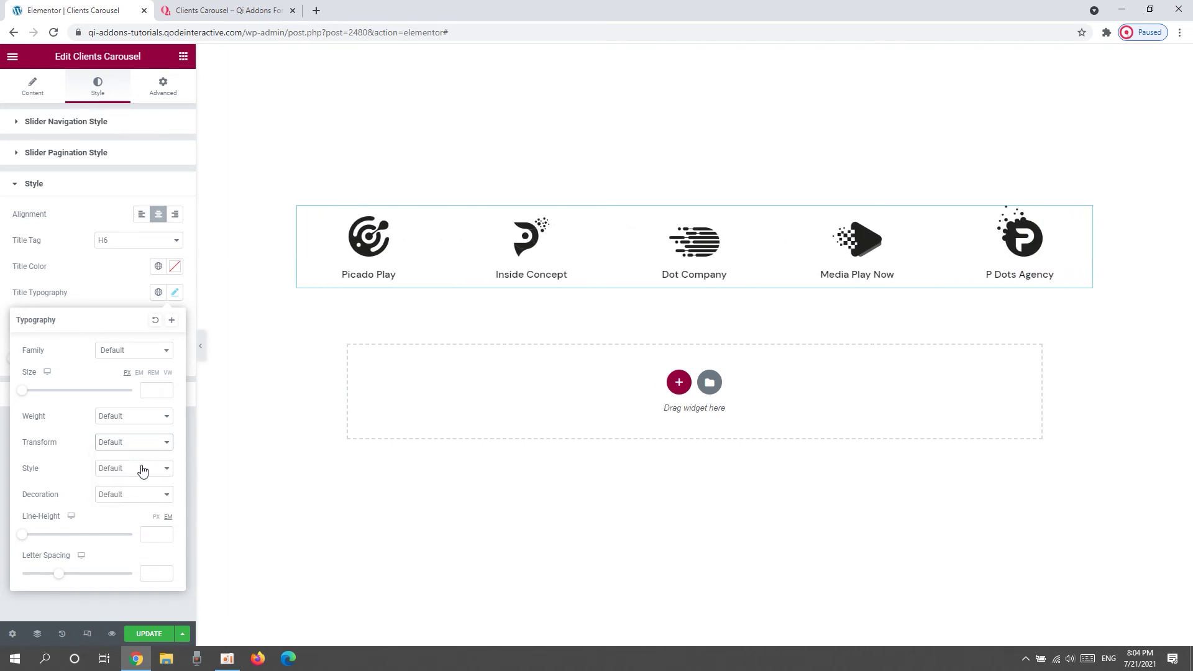
pyautogui.click(142, 470)
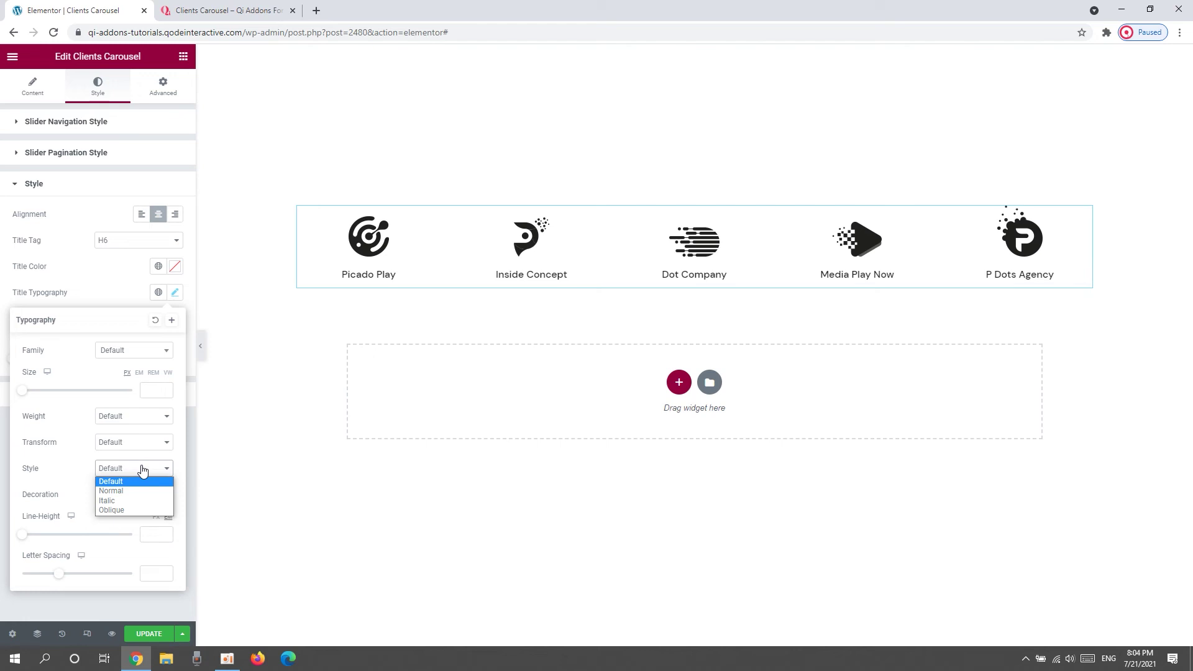
pyautogui.click(142, 470)
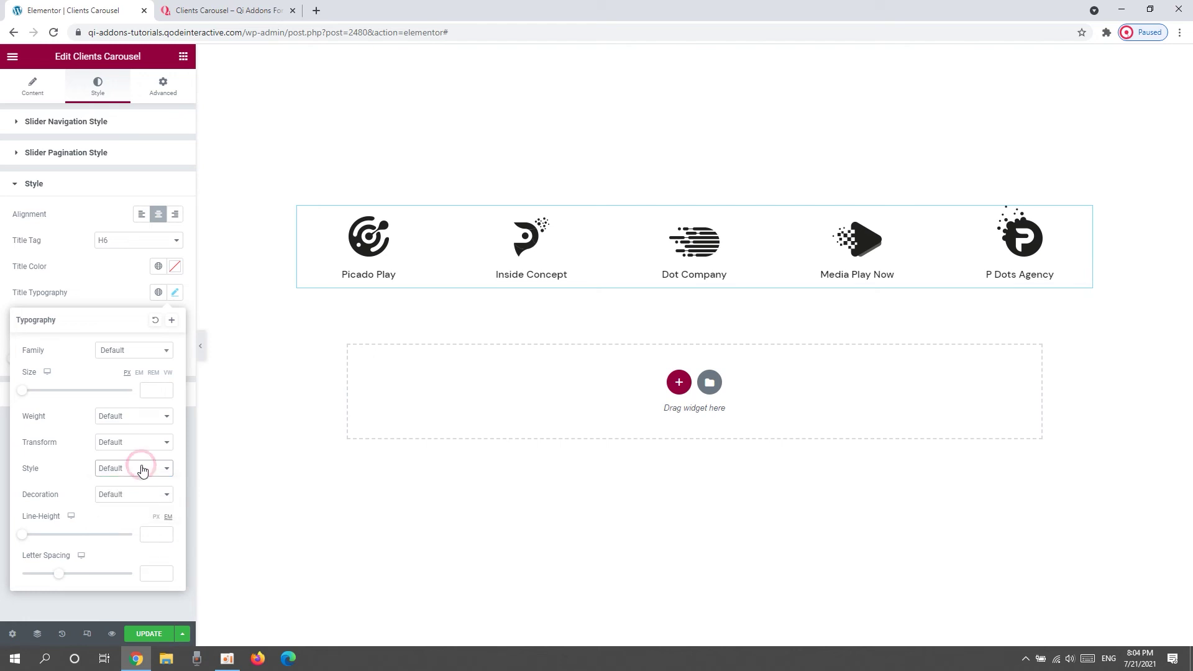
pyautogui.click(140, 495)
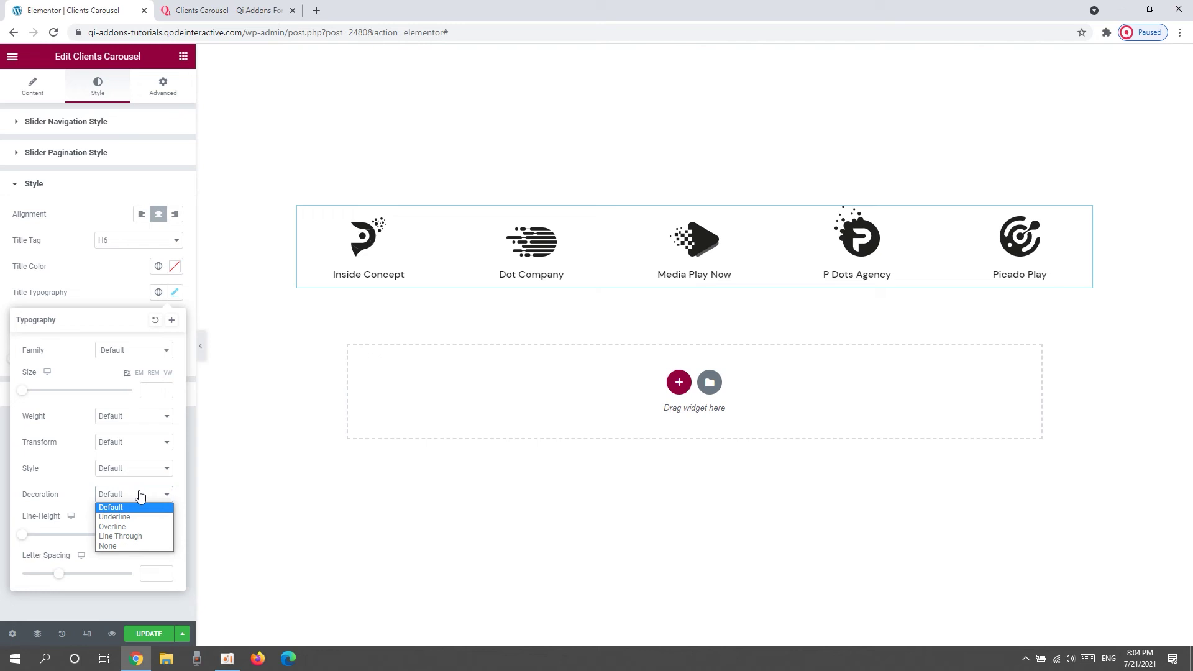
pyautogui.click(140, 496)
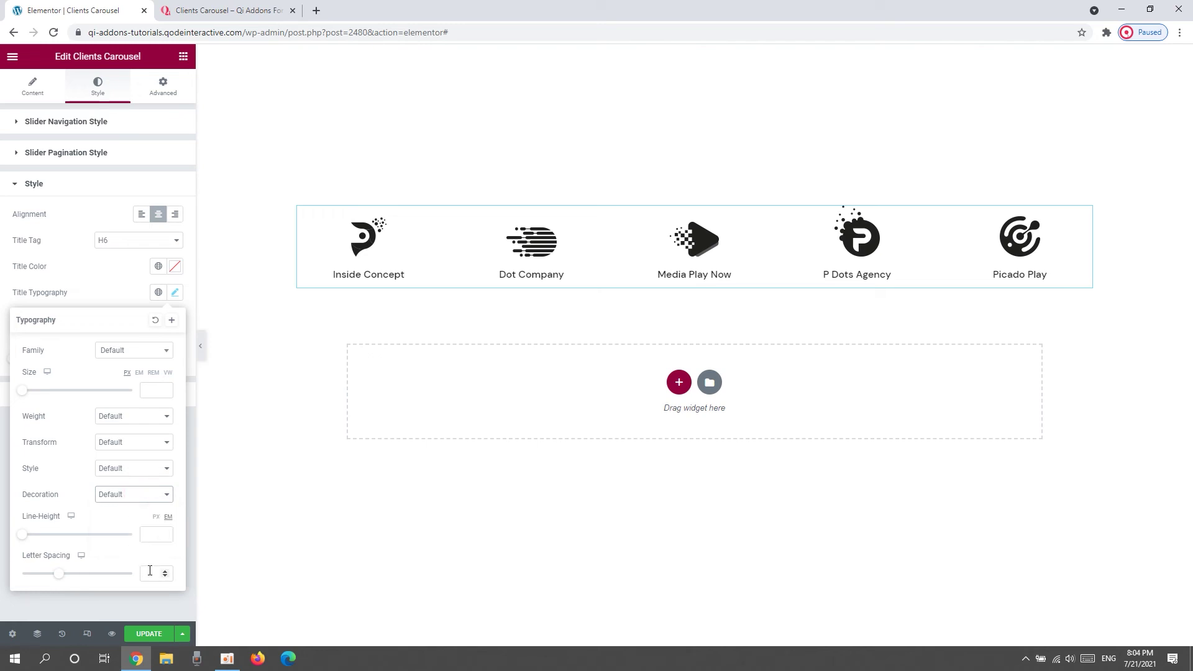
pyautogui.click(107, 286)
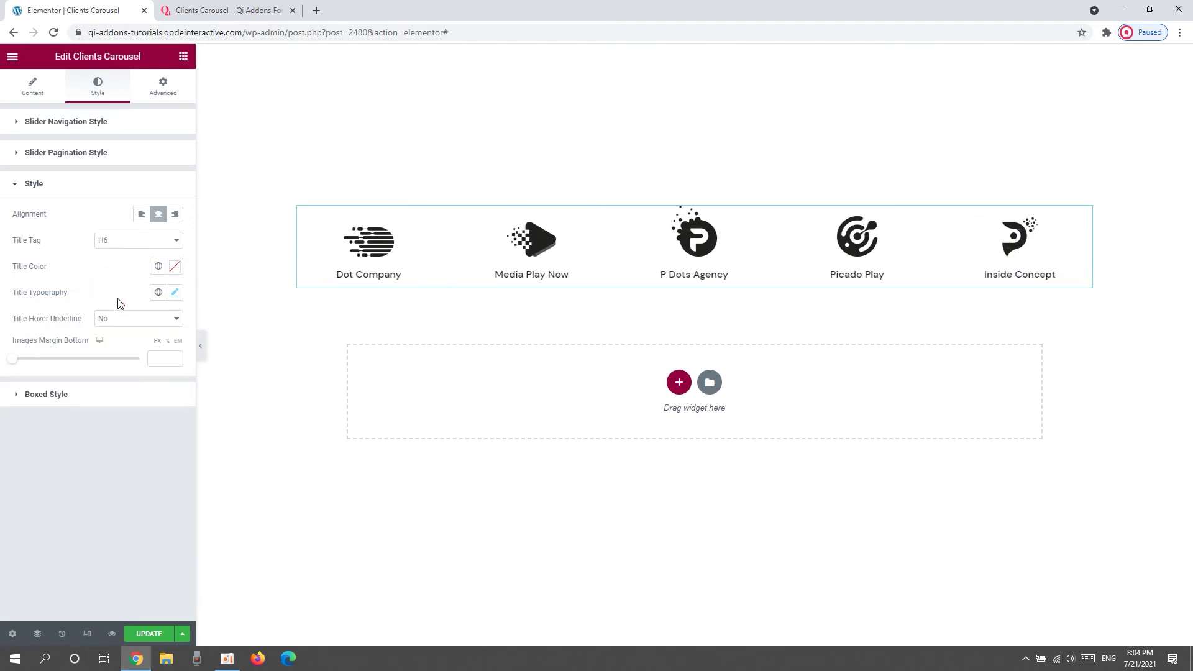
# Try a long hover underline on the titles, then return the hover underline to Default
pyautogui.click(137, 320)
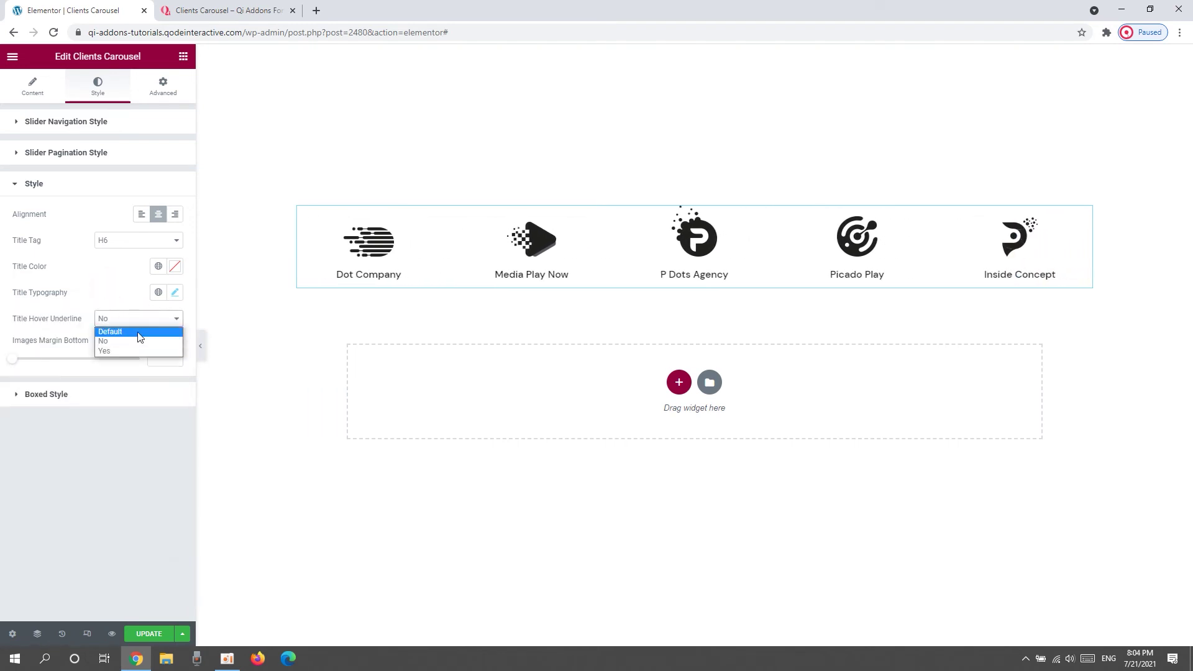
pyautogui.click(131, 352)
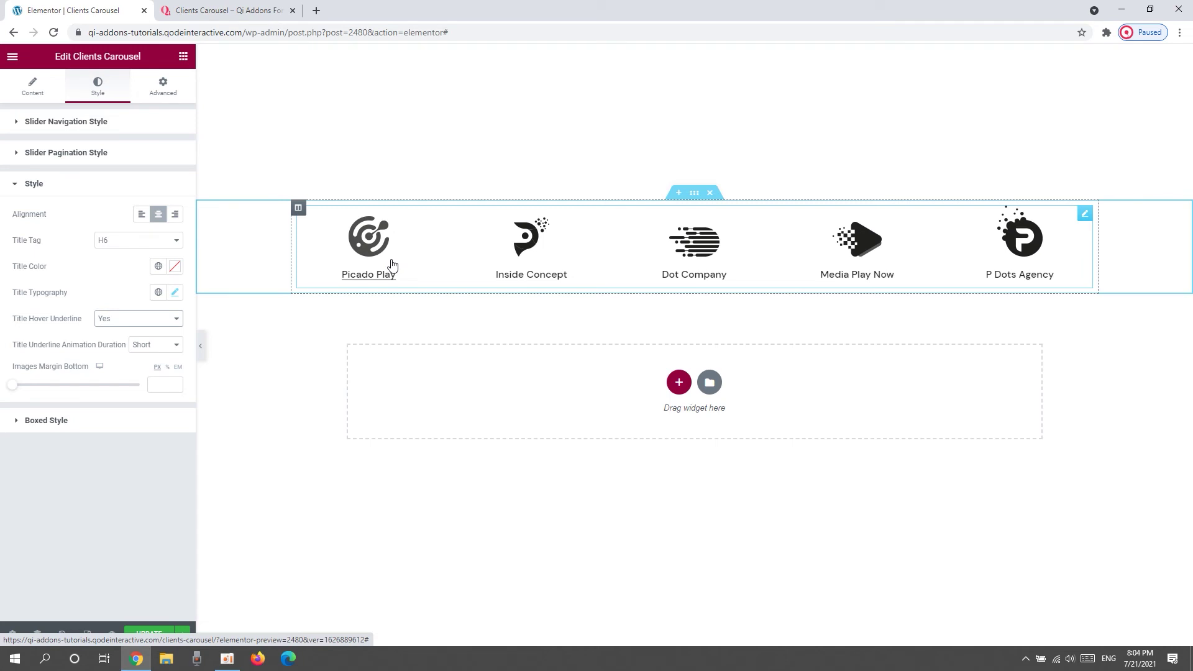
pyautogui.click(167, 347)
pyautogui.click(157, 367)
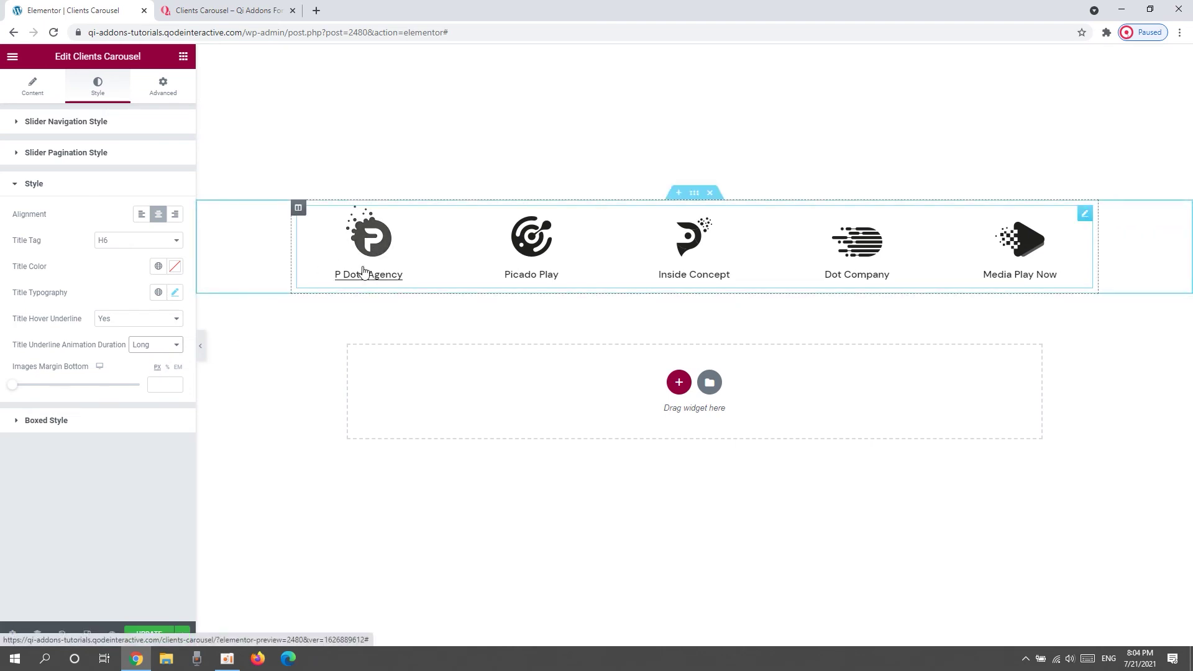
pyautogui.click(149, 320)
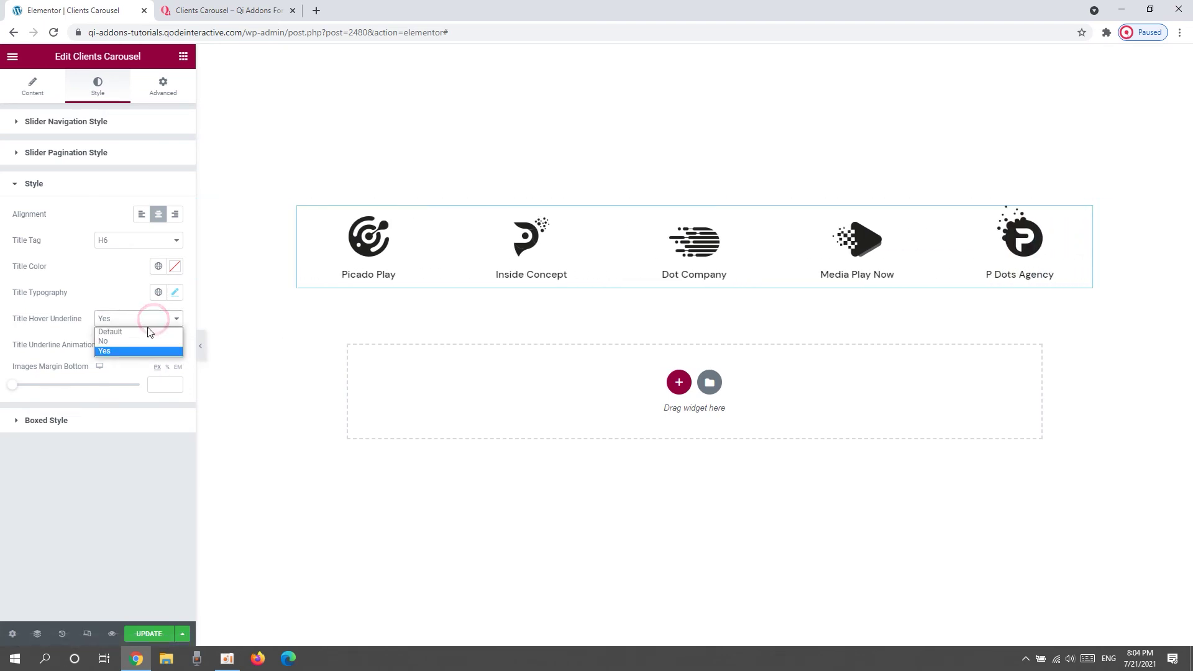
pyautogui.click(146, 334)
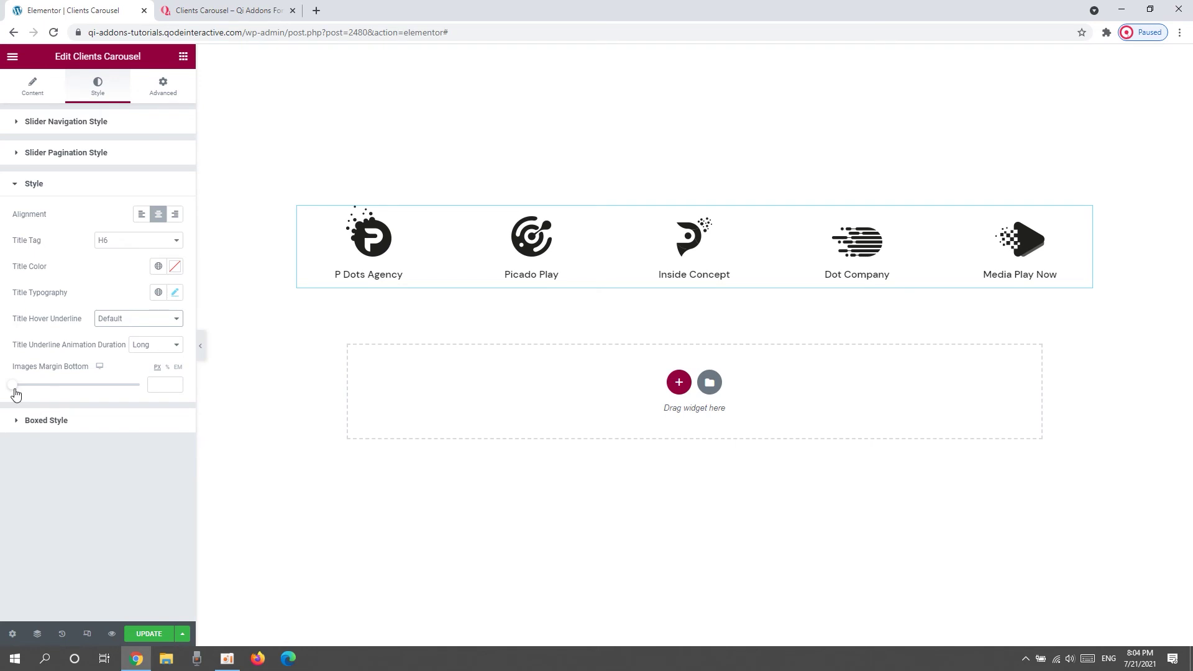
# Try an Images Margin Bottom of 39, then delete it and collapse the Style section
pyautogui.moveTo(14, 392); pyautogui.dragTo(61, 387)
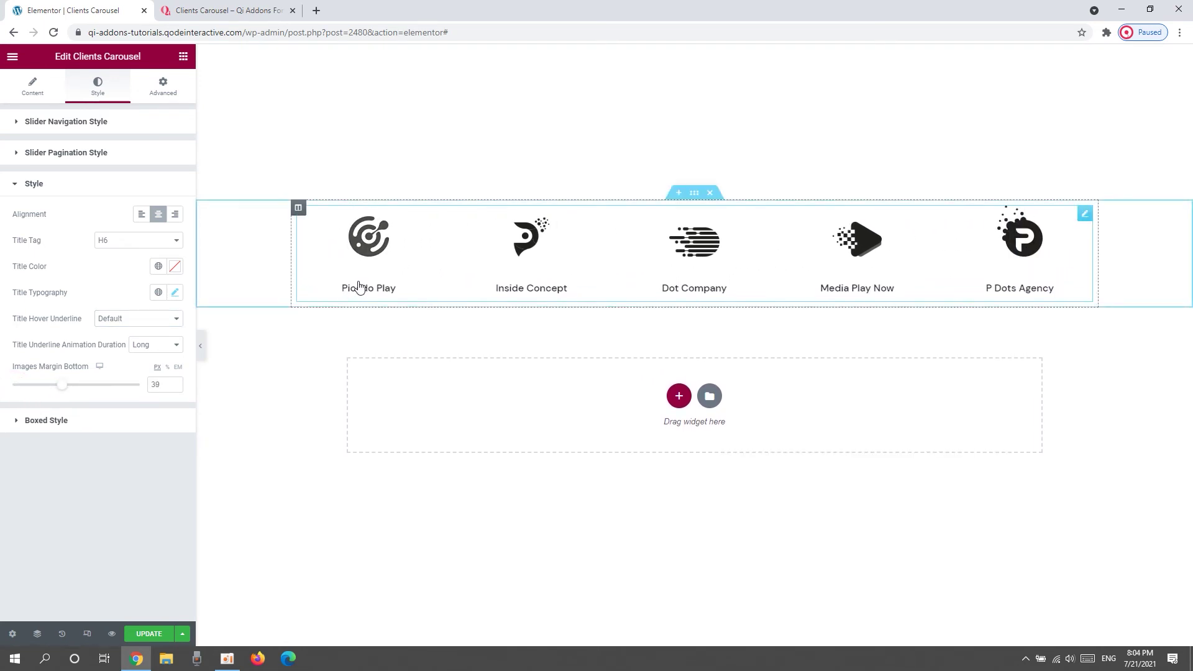
pyautogui.moveTo(175, 384); pyautogui.dragTo(143, 383)
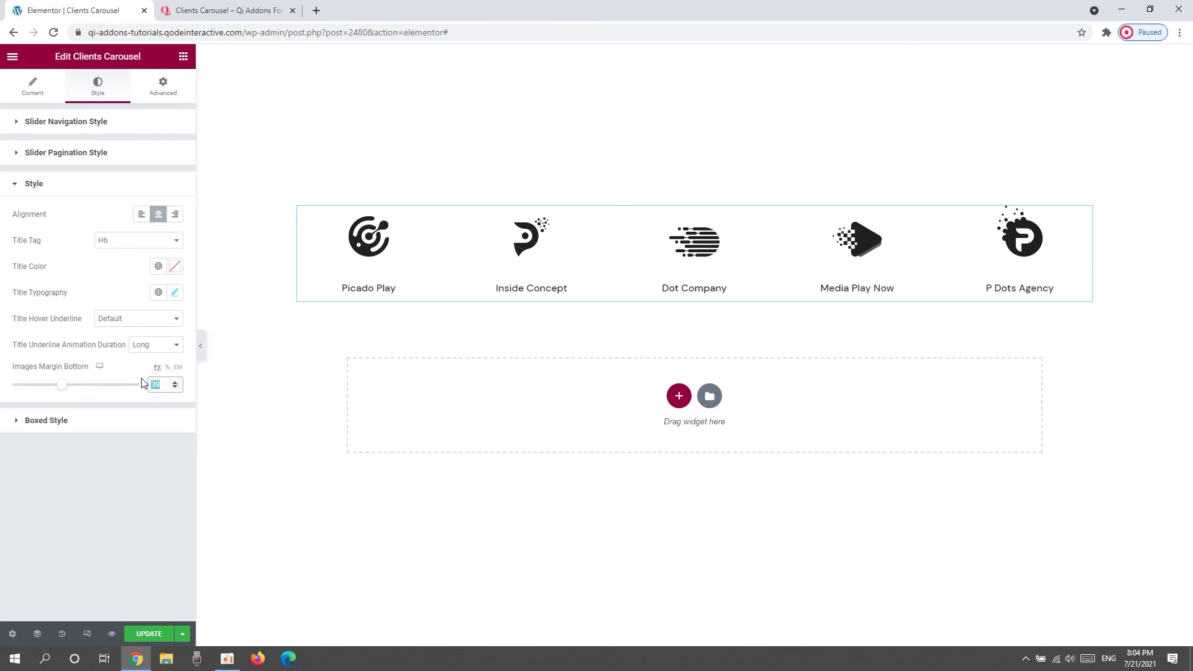
pyautogui.press('BackSpace')
pyautogui.click(87, 416)
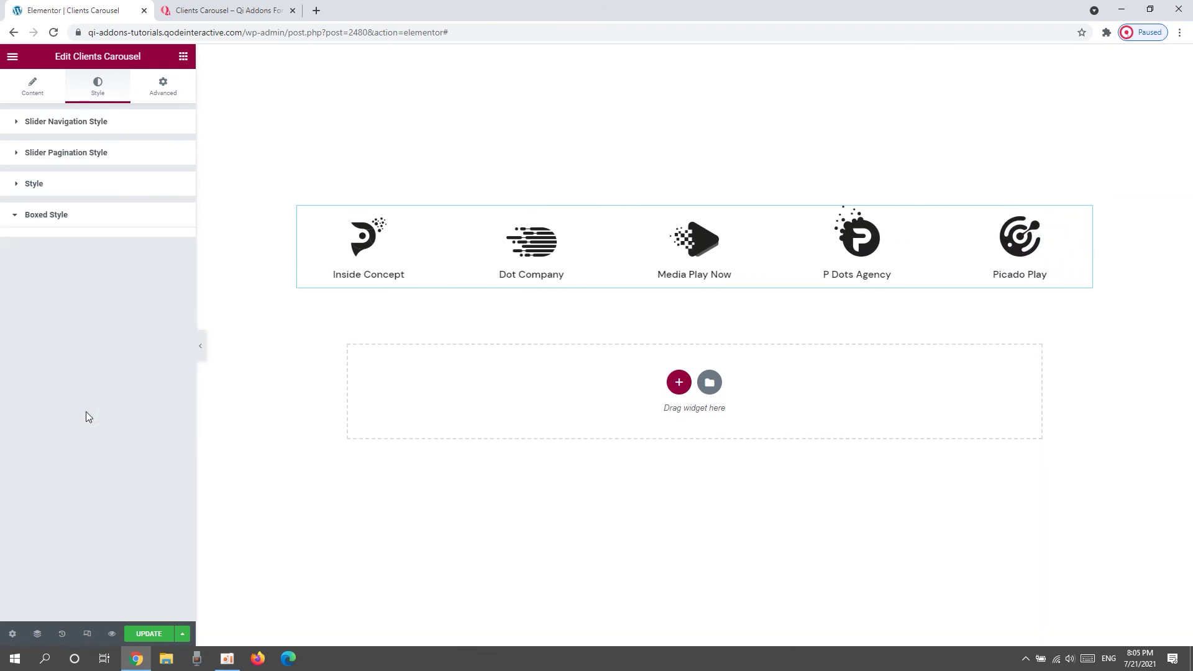
# Set Enable Boxed Items to Yes in the Content tab
pyautogui.click(33, 87)
pyautogui.scroll(-4, 58, 335)
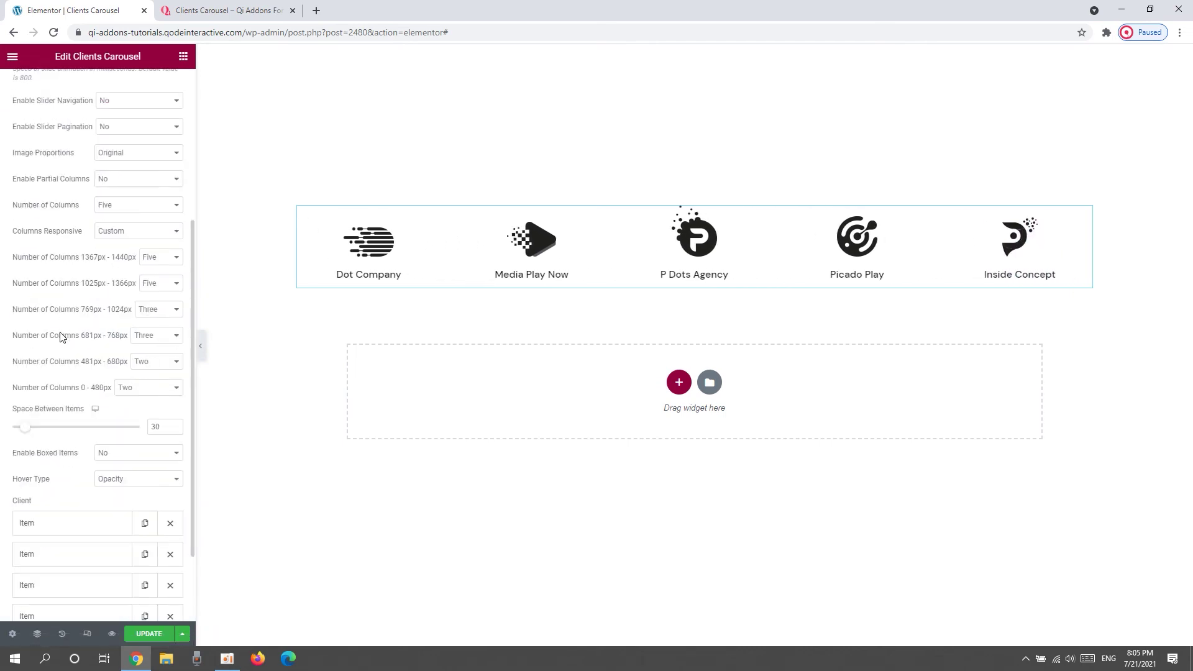
pyautogui.click(127, 453)
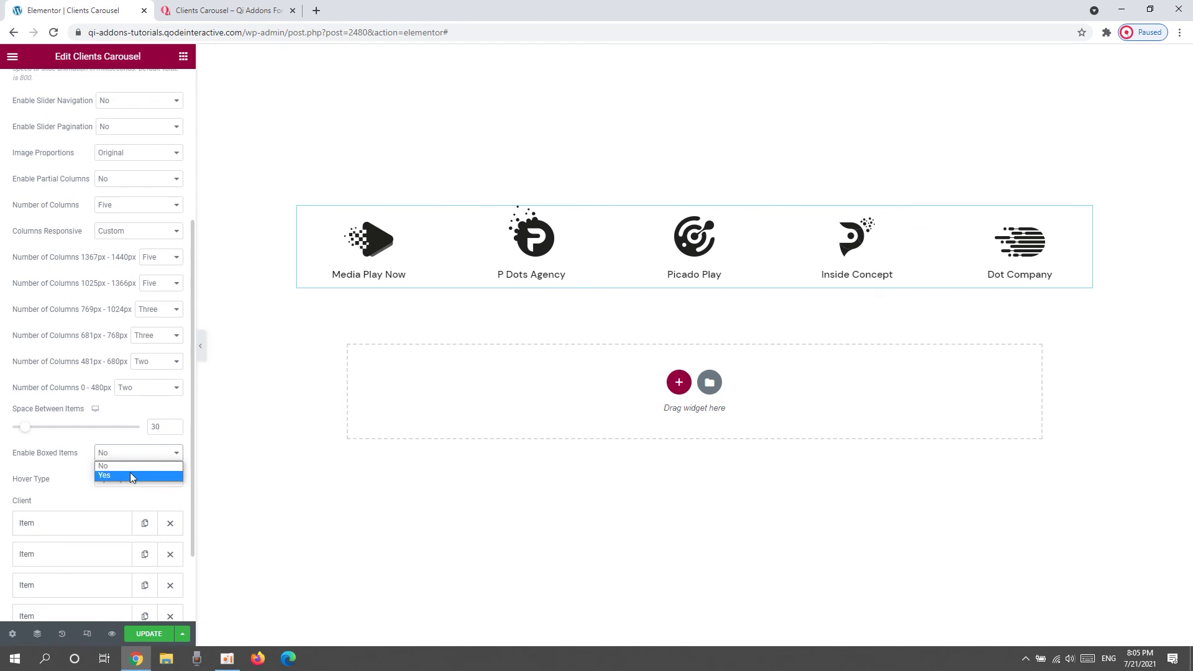
pyautogui.click(130, 475)
pyautogui.scroll(4, 130, 391)
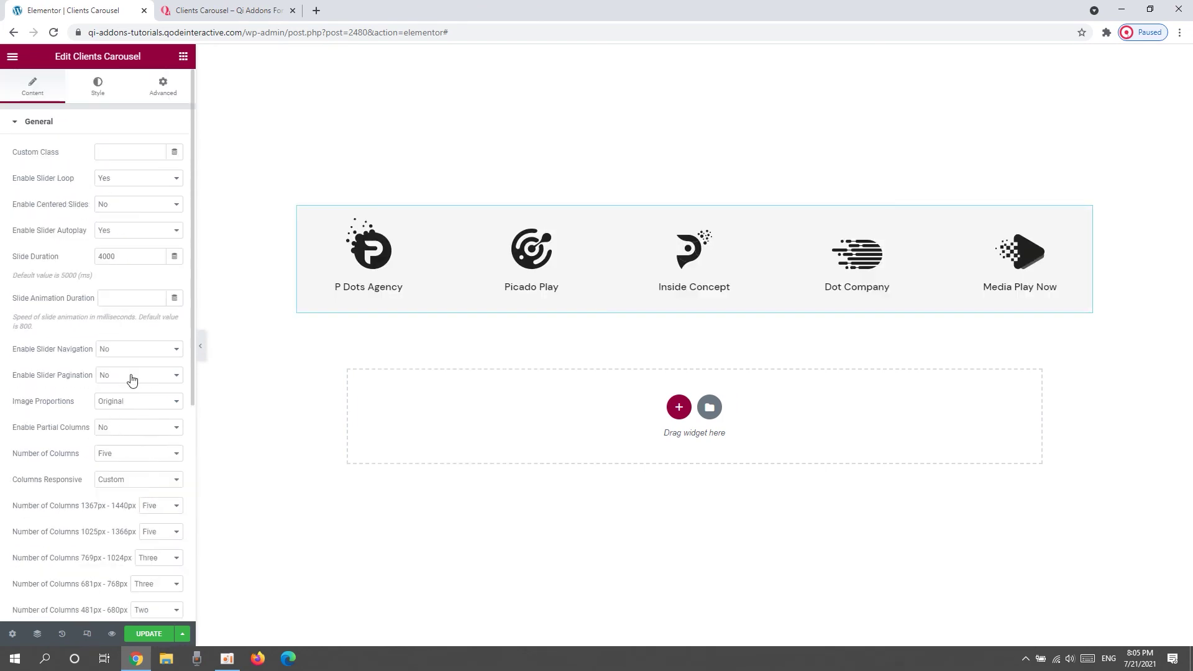
# Give the boxed items a red #D74343 background colour in Boxed Style
pyautogui.click(97, 87)
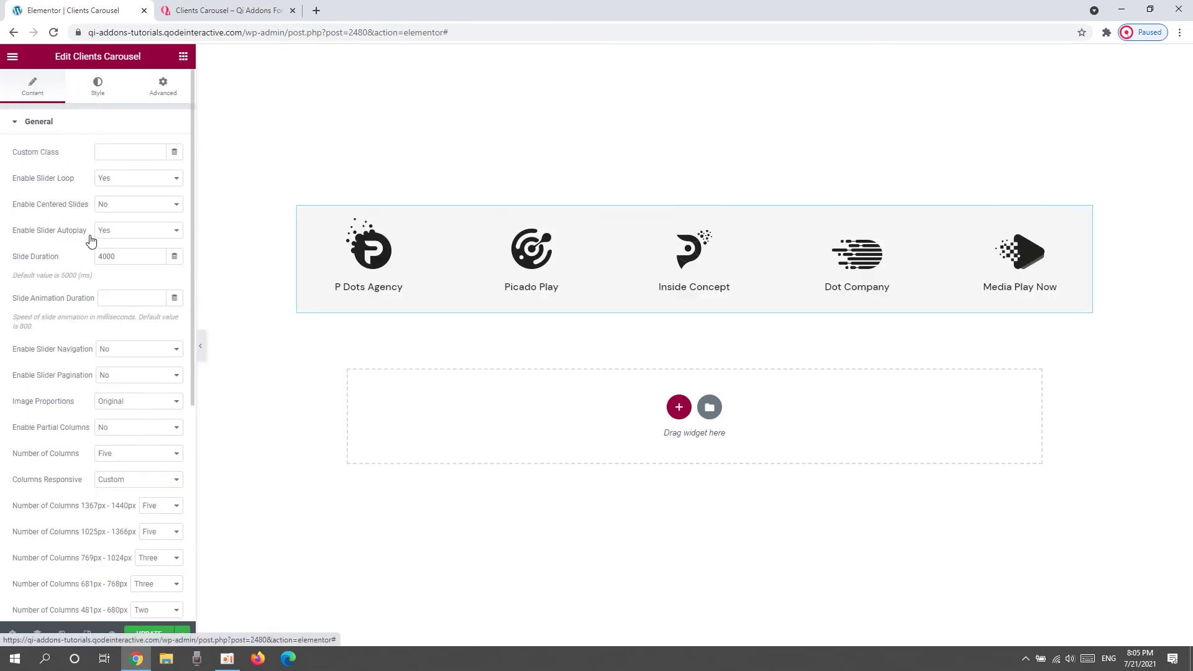
pyautogui.click(89, 276)
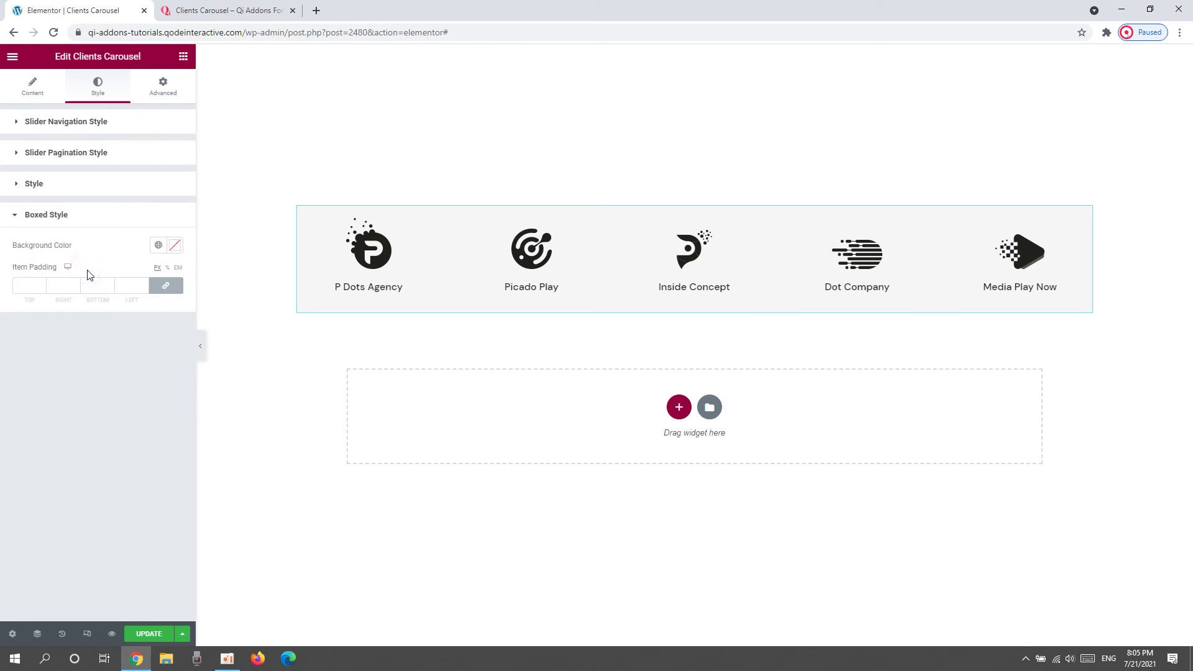
pyautogui.click(174, 245)
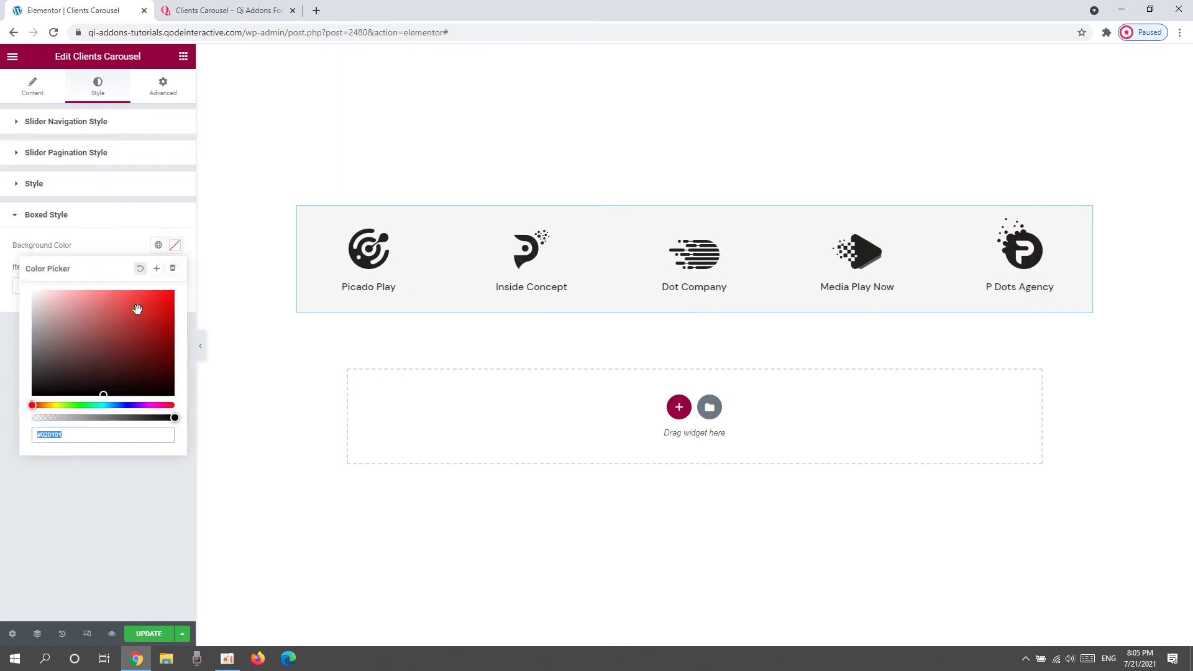
pyautogui.click(130, 308)
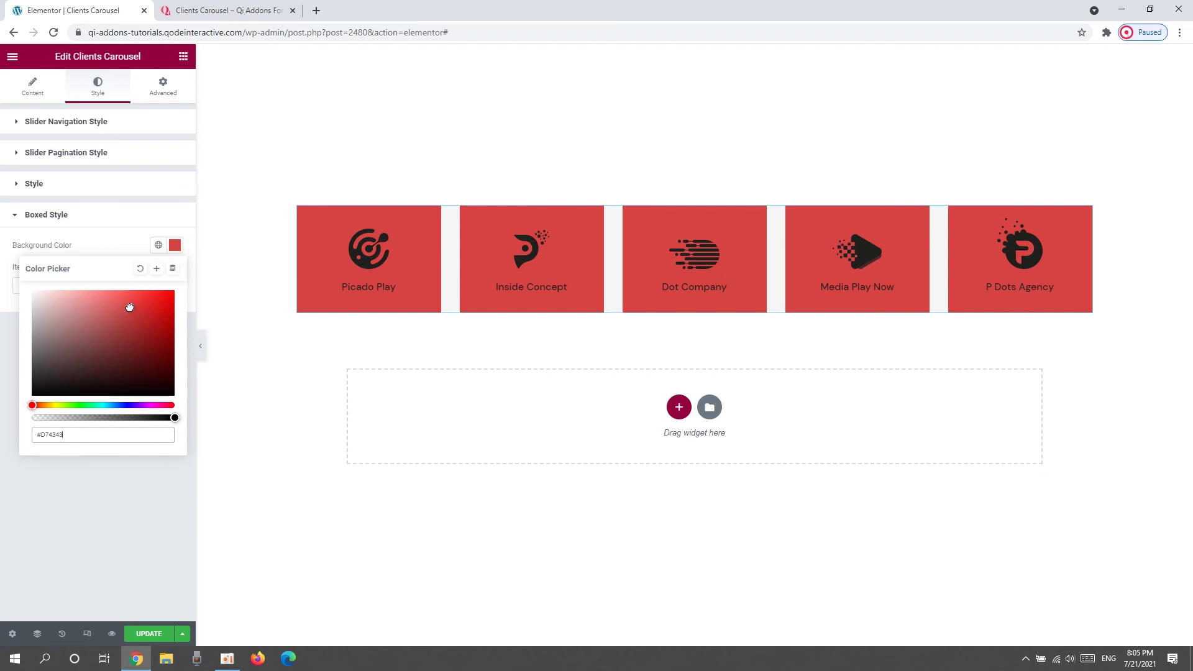
pyautogui.click(114, 219)
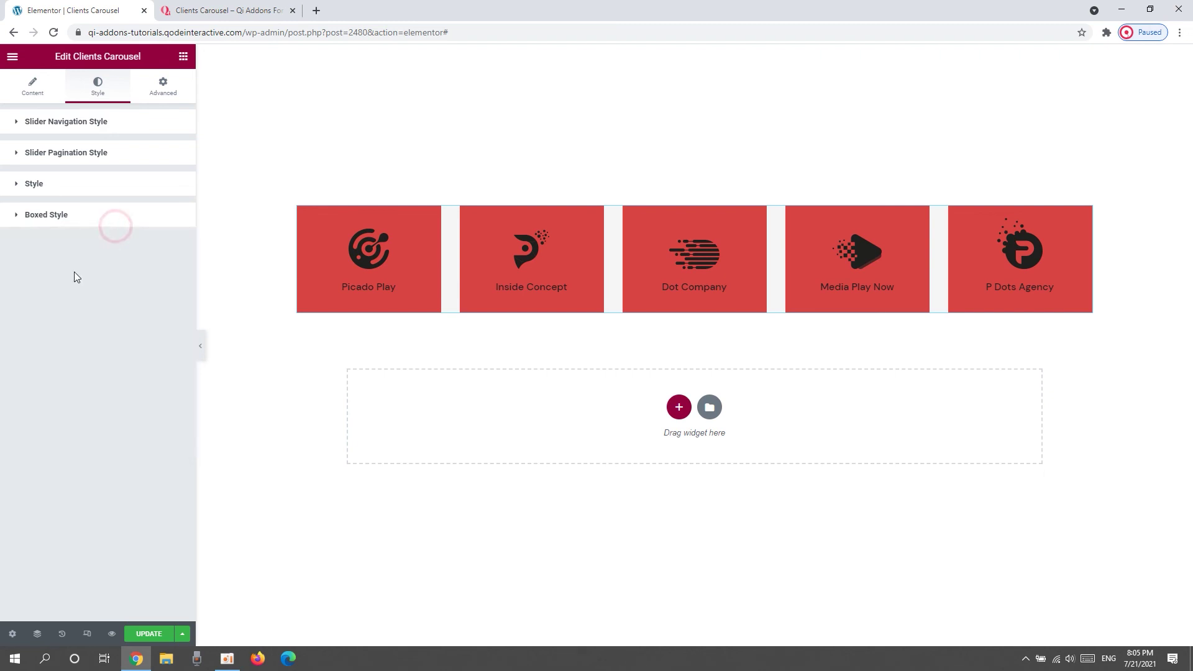
pyautogui.click(87, 219)
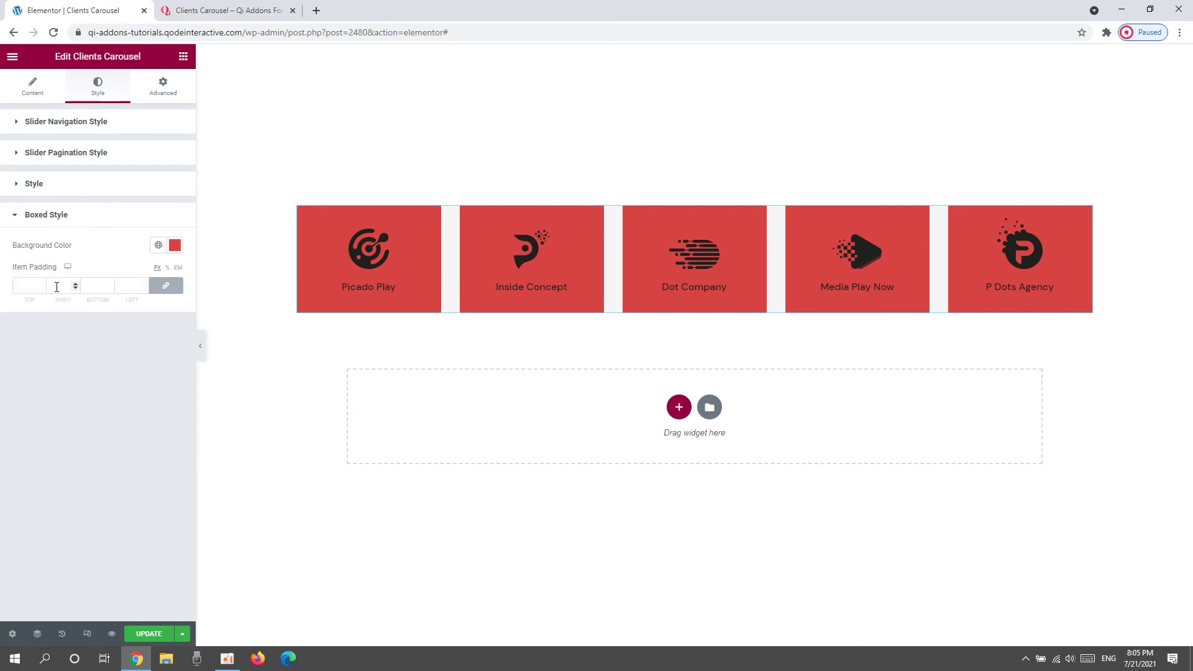
# Try item padding values of 7 and an unlinked top of 12, then clear them back toward 0
pyautogui.click(40, 285)
pyautogui.write('7')
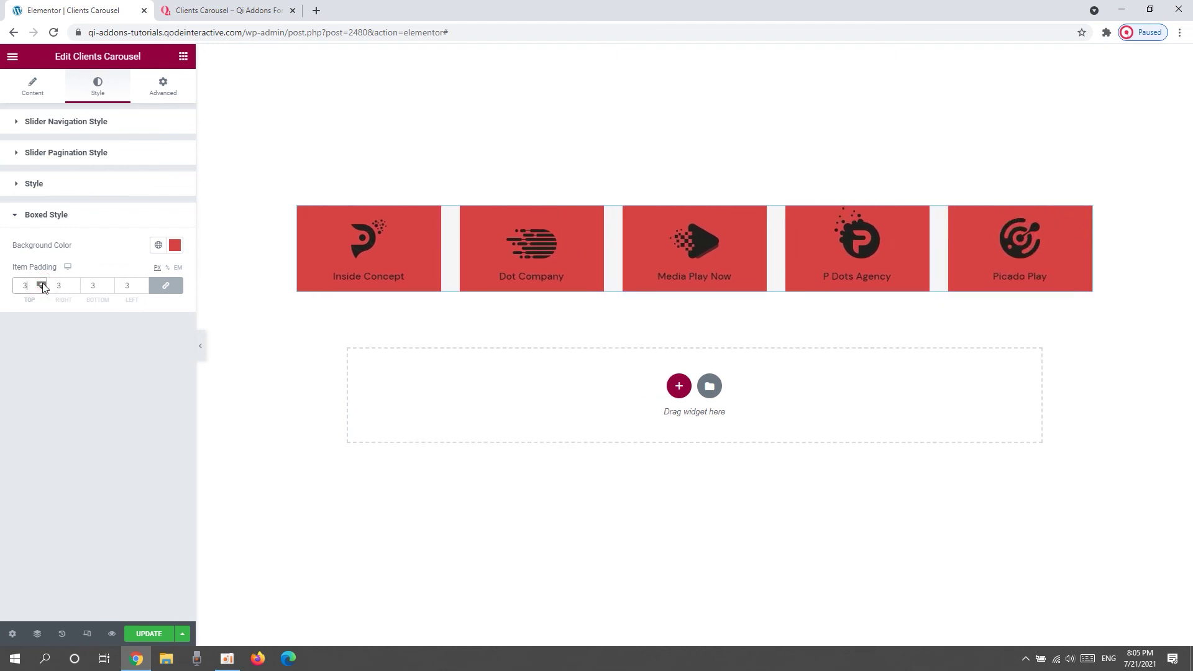
pyautogui.moveTo(42, 283); pyautogui.dragTo(42, 284)
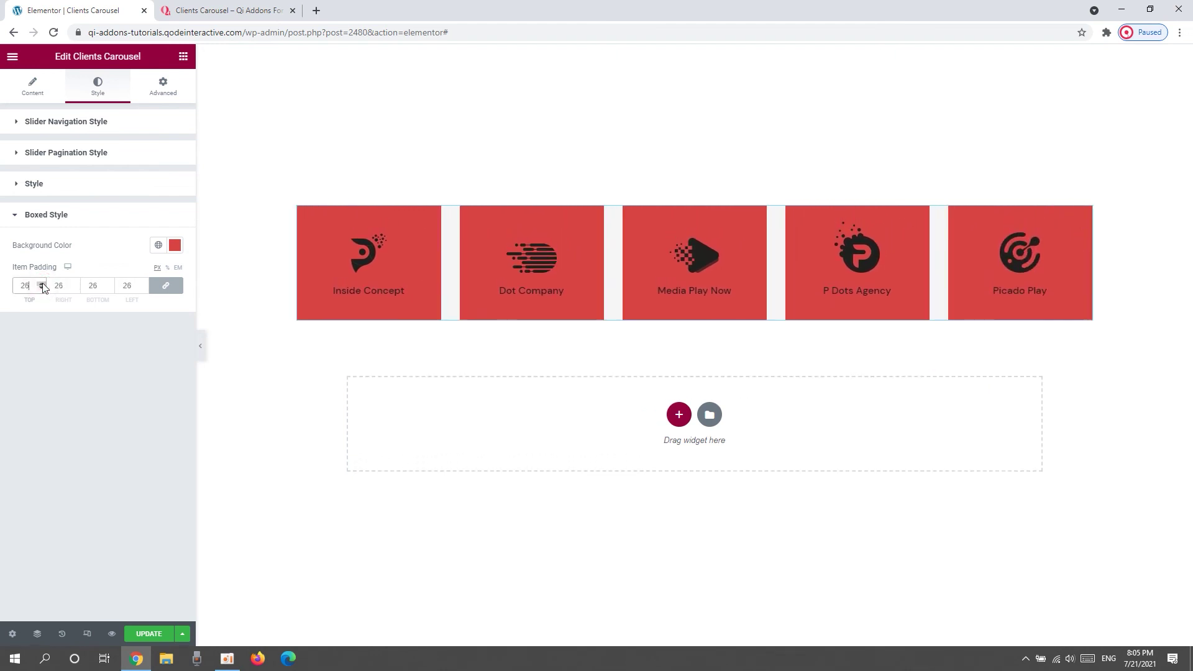
pyautogui.doubleClick(35, 283)
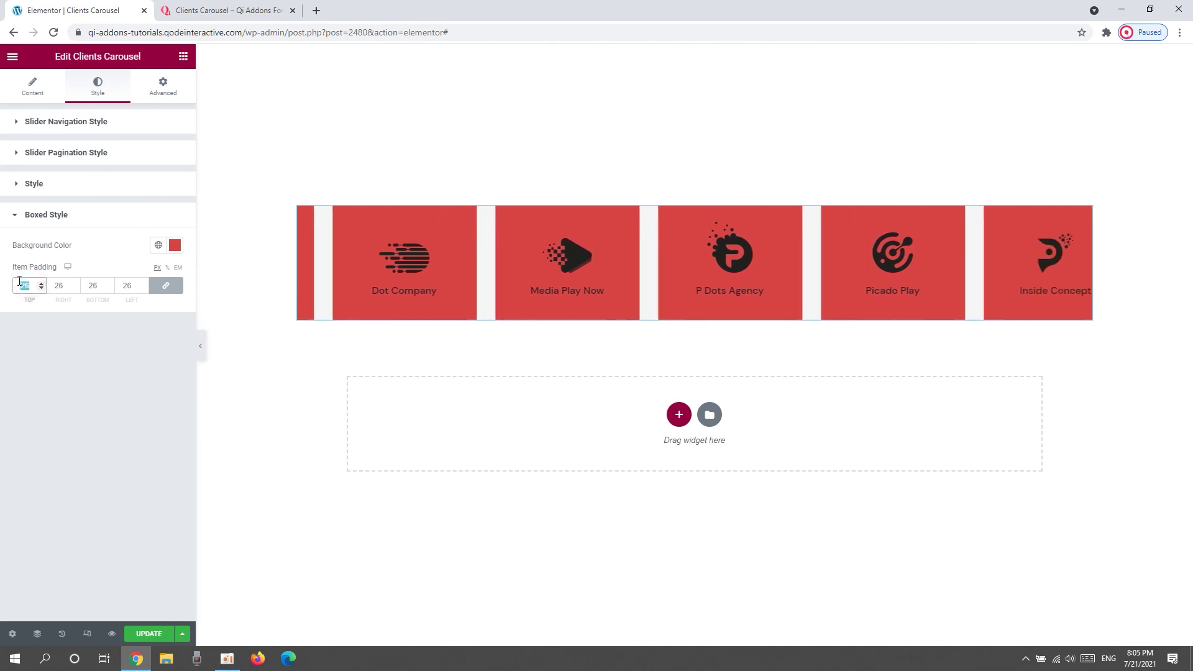
pyautogui.press('BackSpace')
pyautogui.click(166, 285)
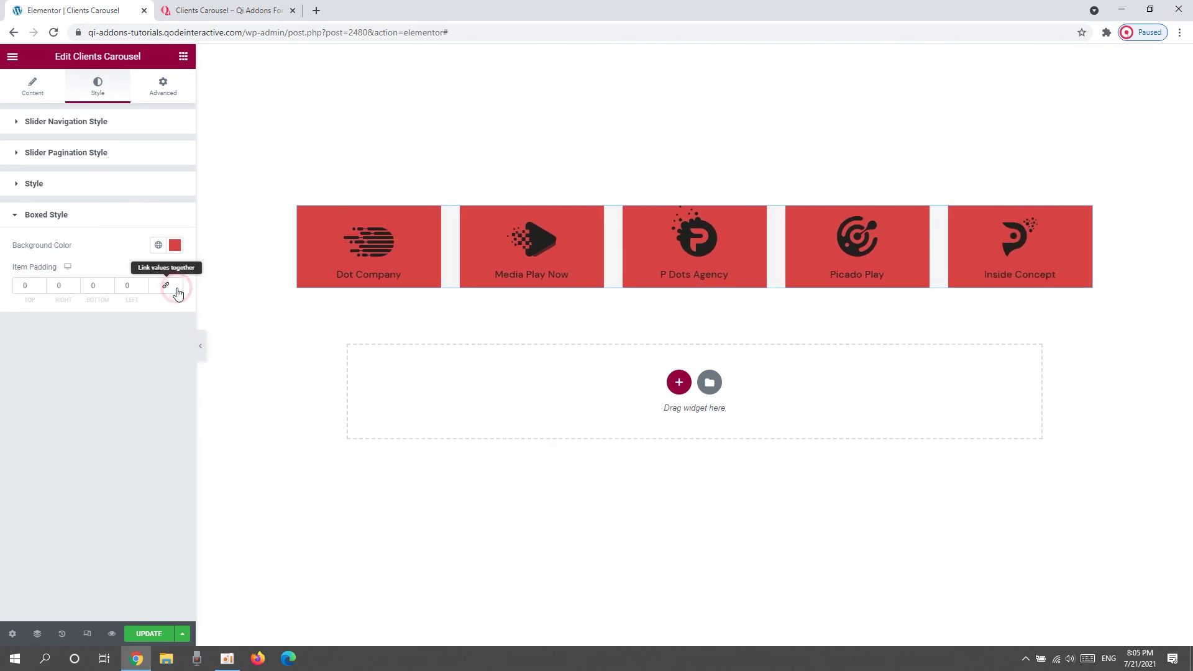
pyautogui.moveTo(43, 284); pyautogui.dragTo(42, 283)
pyautogui.click(43, 284)
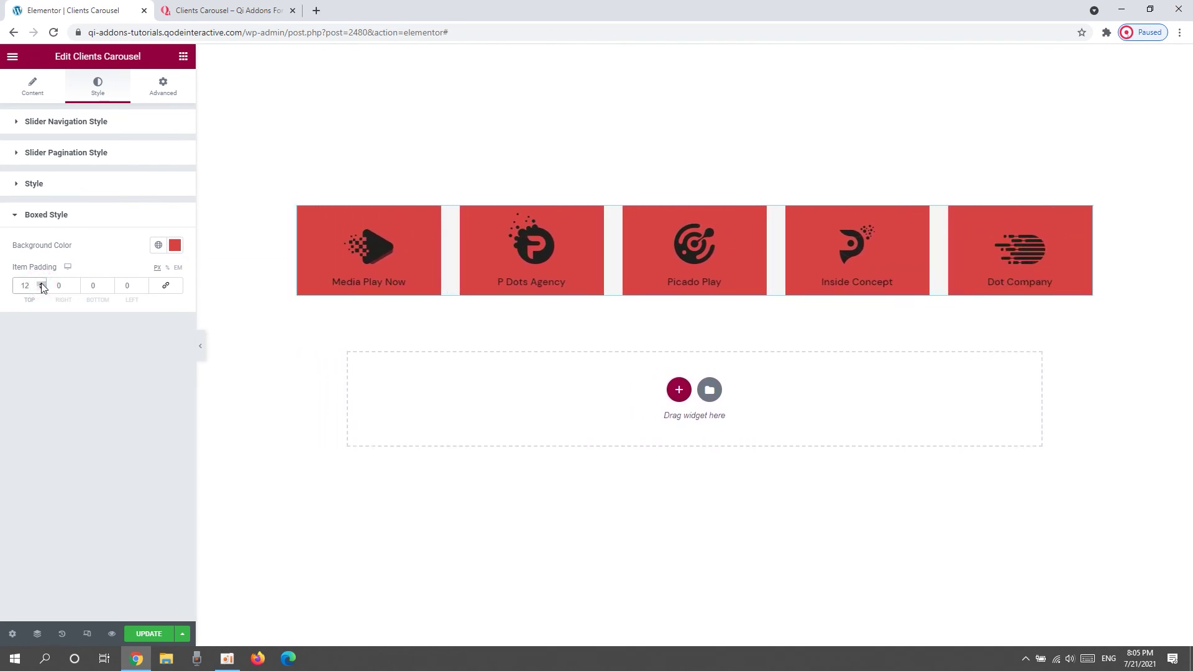
pyautogui.doubleClick(25, 285)
# Set the carousel's Enable Boxed Items back to No and save the page with Ctrl+S
pyautogui.write('1')
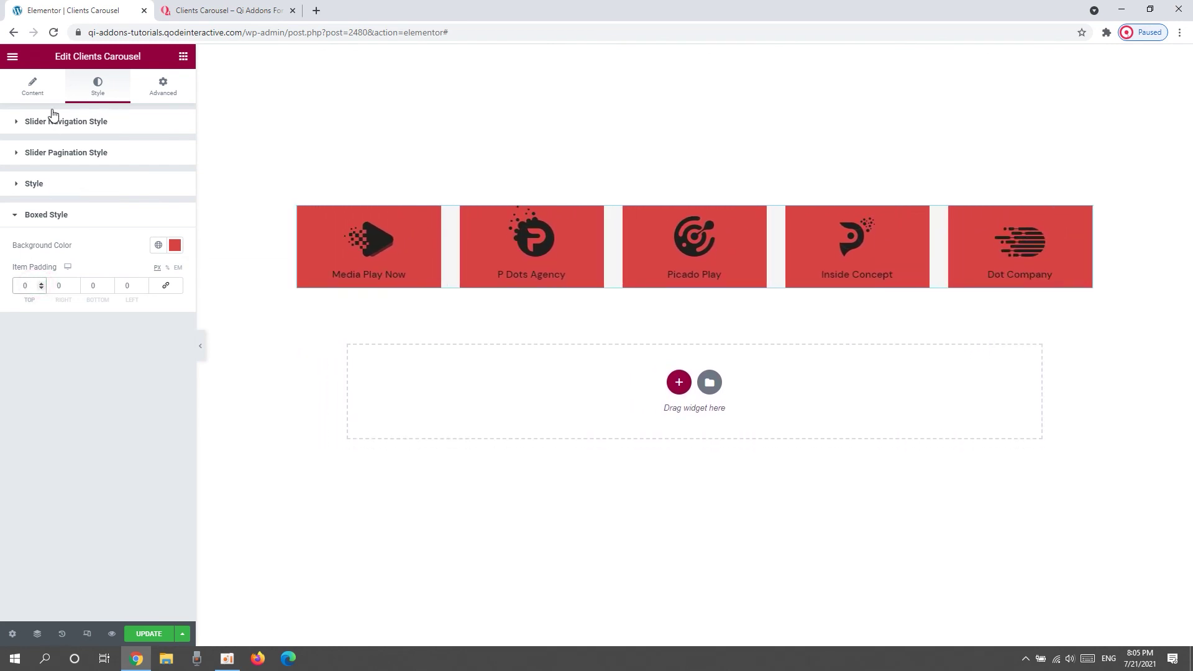
pyautogui.click(34, 87)
pyautogui.scroll(-2, 53, 314)
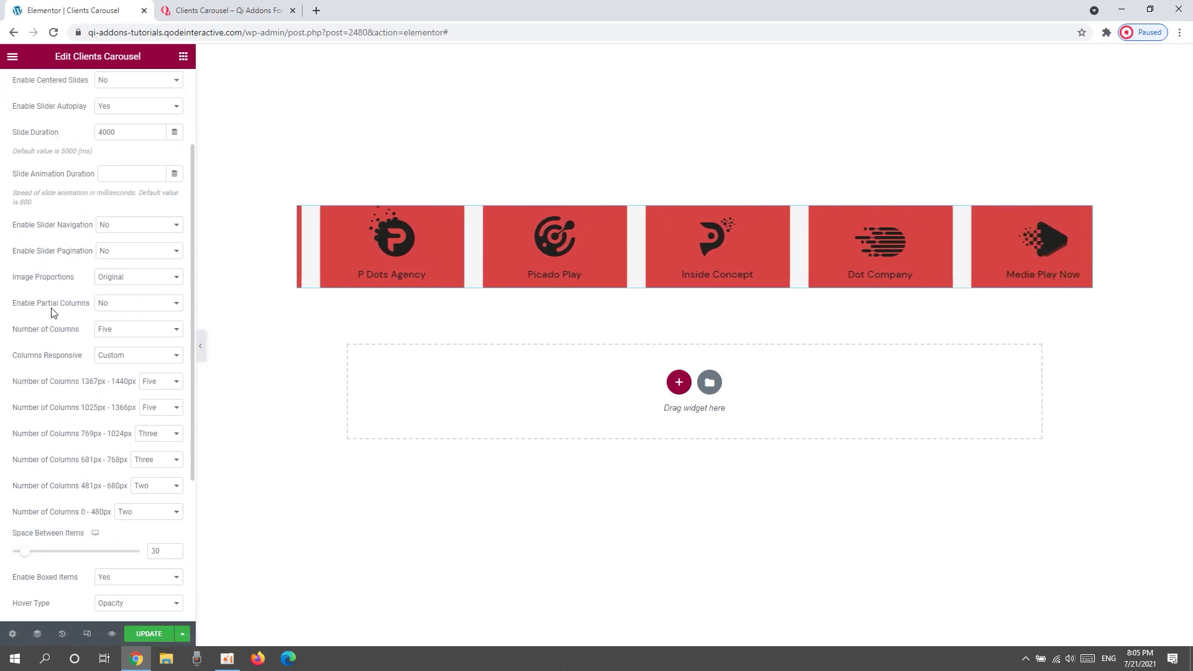
pyautogui.scroll(-1, 59, 330)
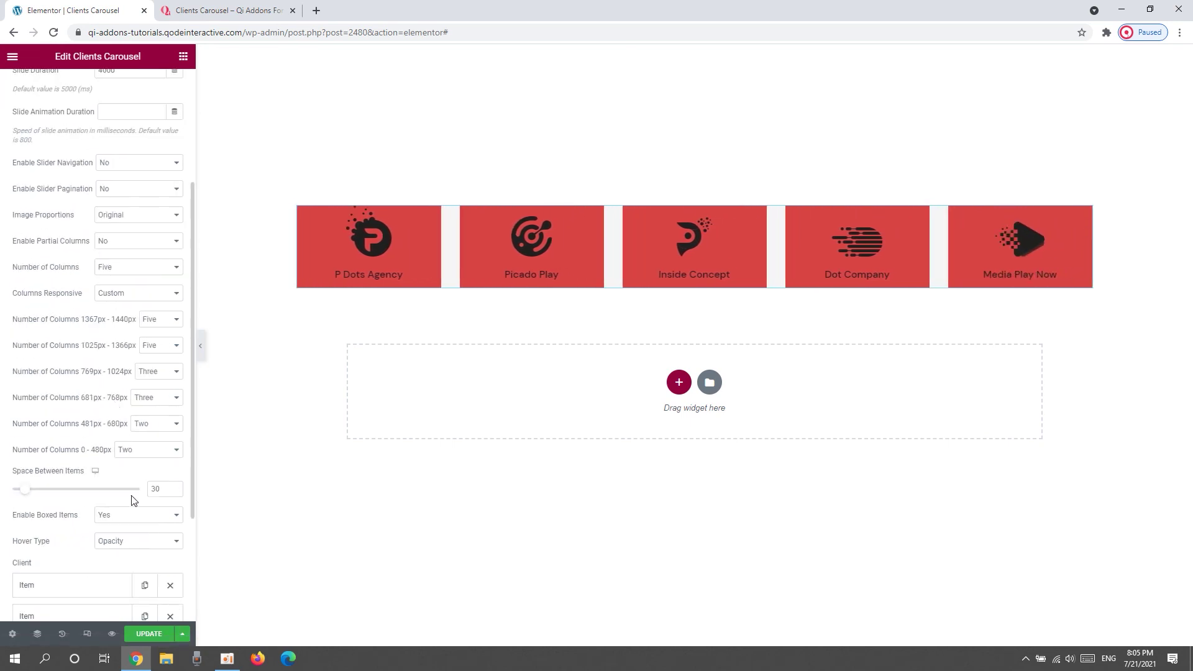
pyautogui.click(133, 515)
pyautogui.click(136, 532)
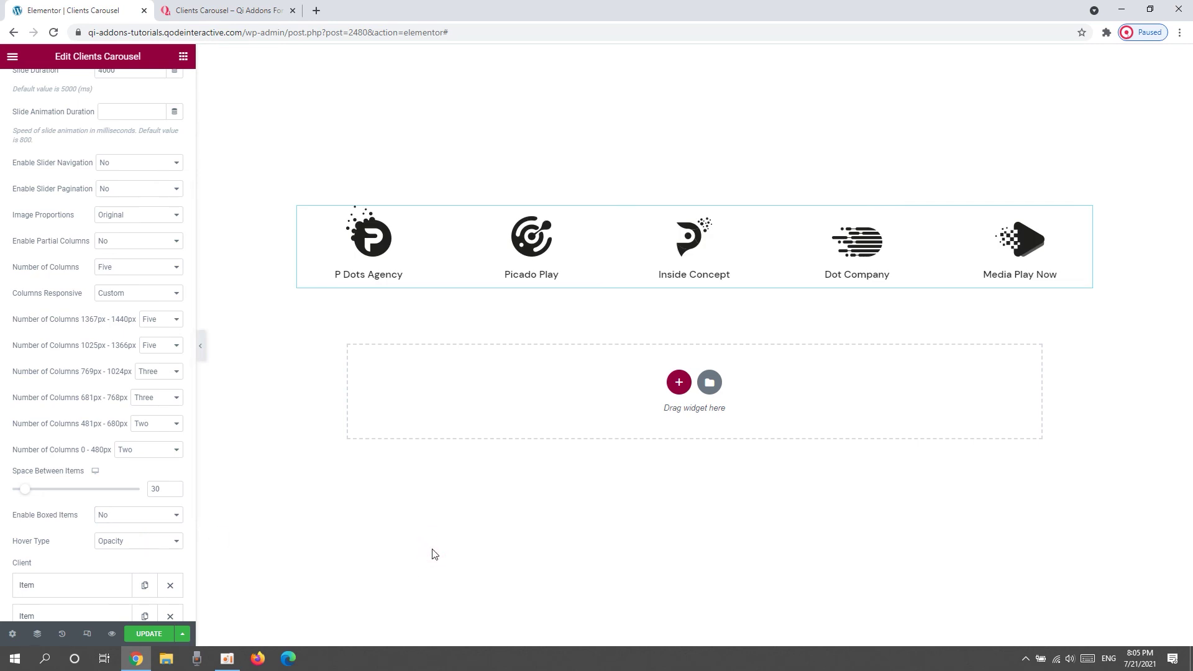
pyautogui.click(408, 562)
pyautogui.hotkey('ctrl', 's')
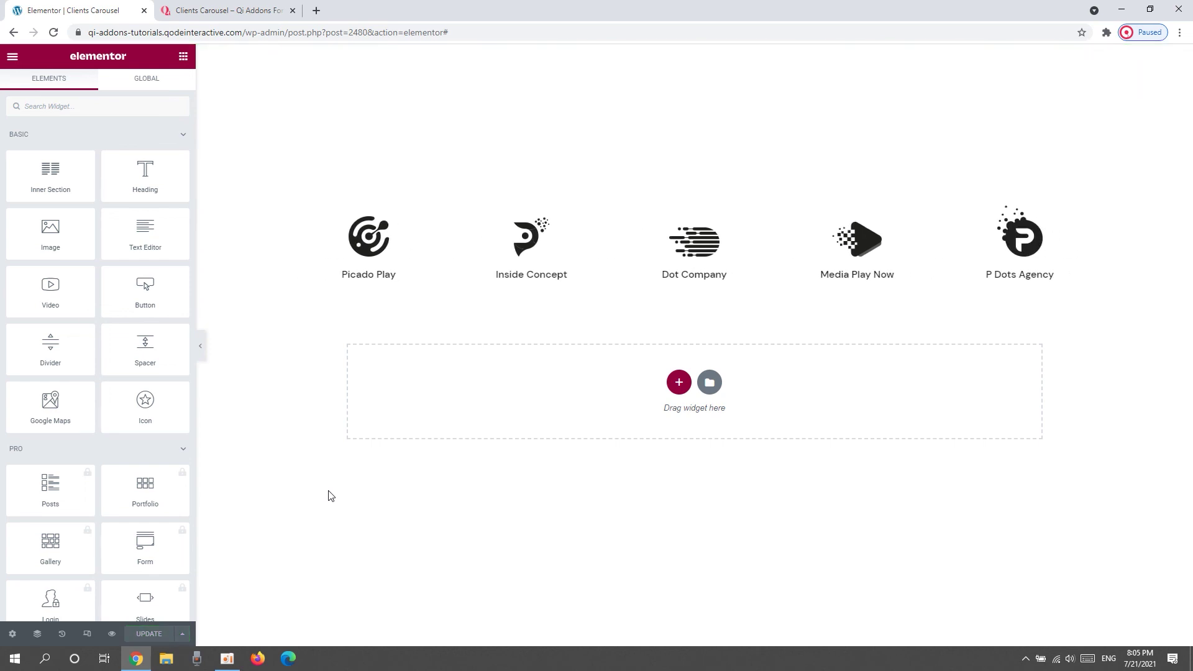
# Scroll the Qi Clients Carousel demo from the top down to the white-logo mountain-photo example
pyautogui.click(221, 10)
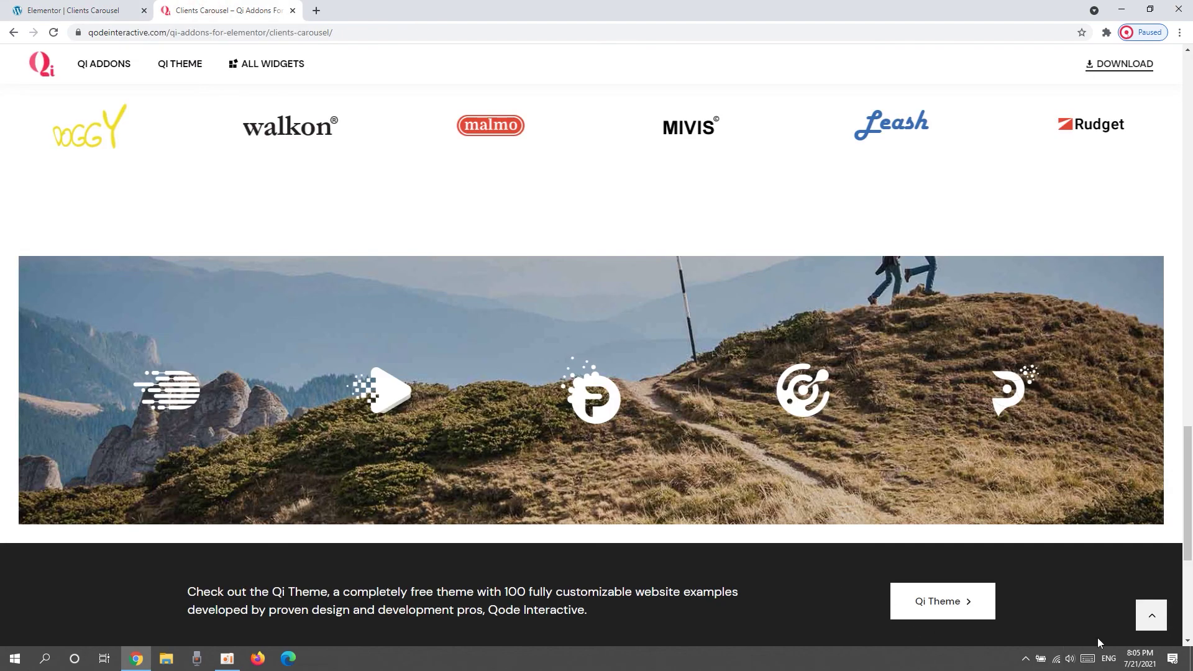
pyautogui.click(1139, 625)
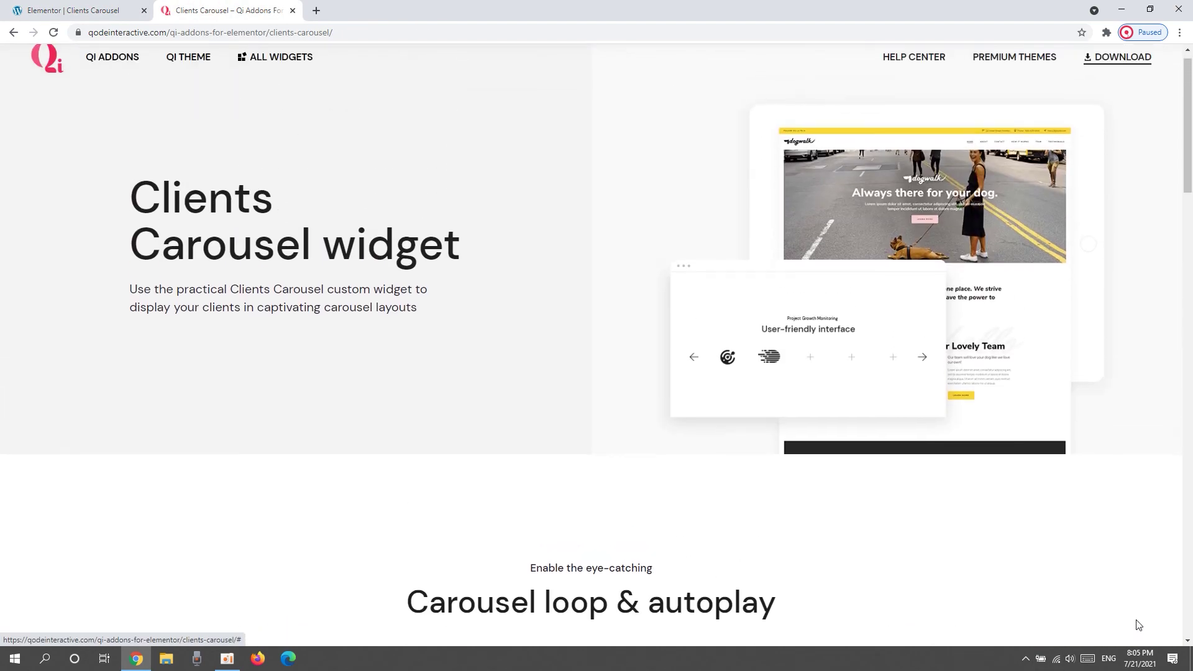
pyautogui.scroll(-1, 1191, 149)
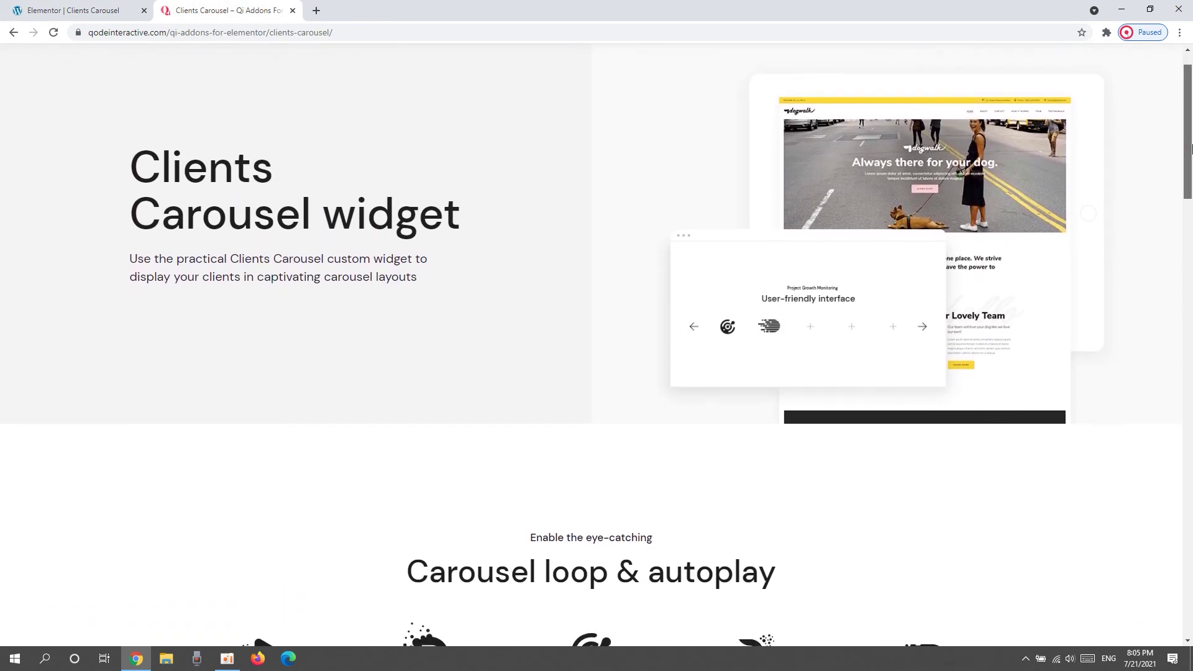
pyautogui.moveTo(1191, 150); pyautogui.dragTo(1191, 201)
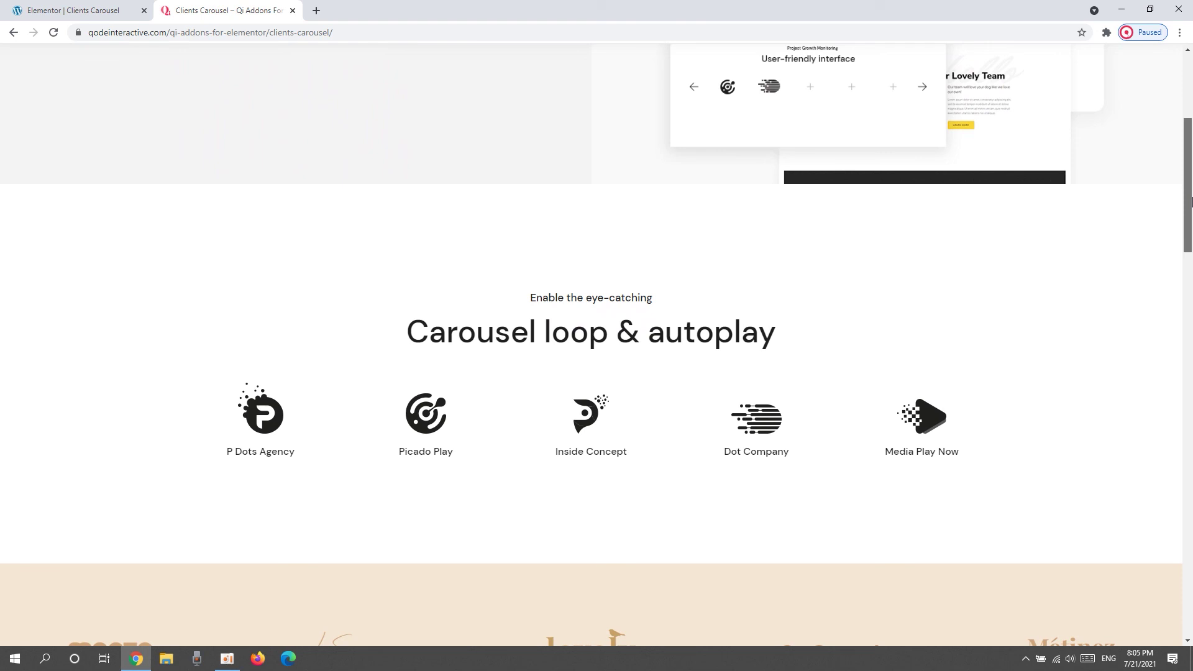
pyautogui.moveTo(1191, 201); pyautogui.dragTo(1191, 250)
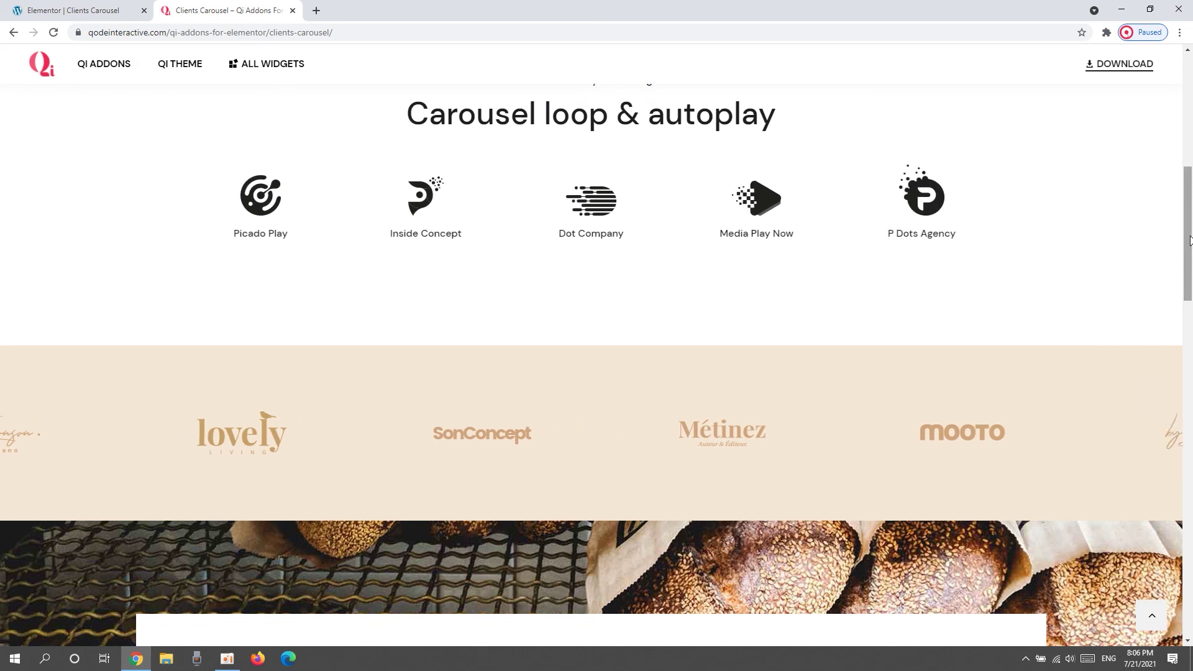
pyautogui.moveTo(1191, 241); pyautogui.dragTo(1191, 327)
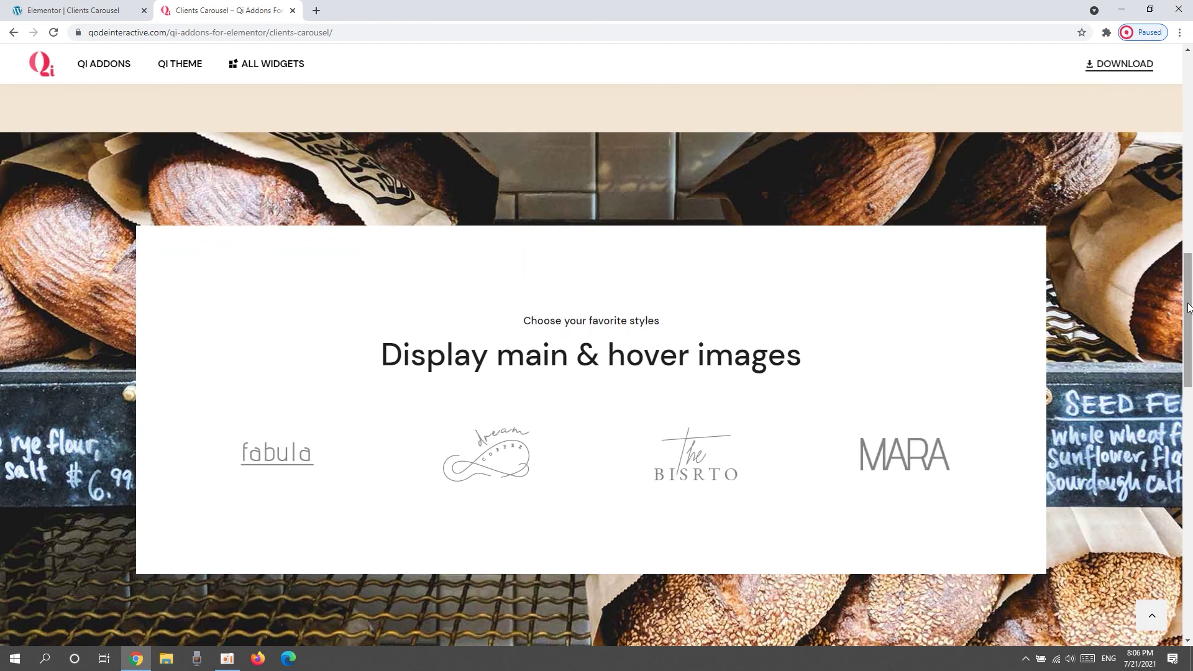
pyautogui.moveTo(1189, 308); pyautogui.dragTo(1191, 411)
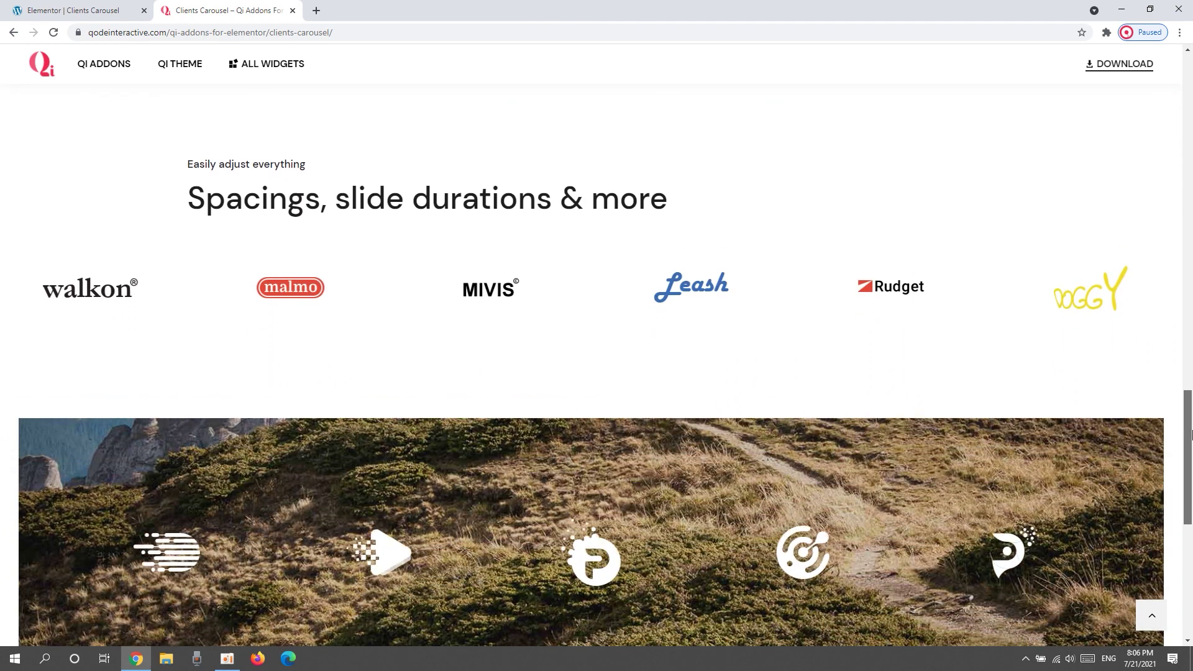
pyautogui.moveTo(1188, 434); pyautogui.dragTo(1189, 471)
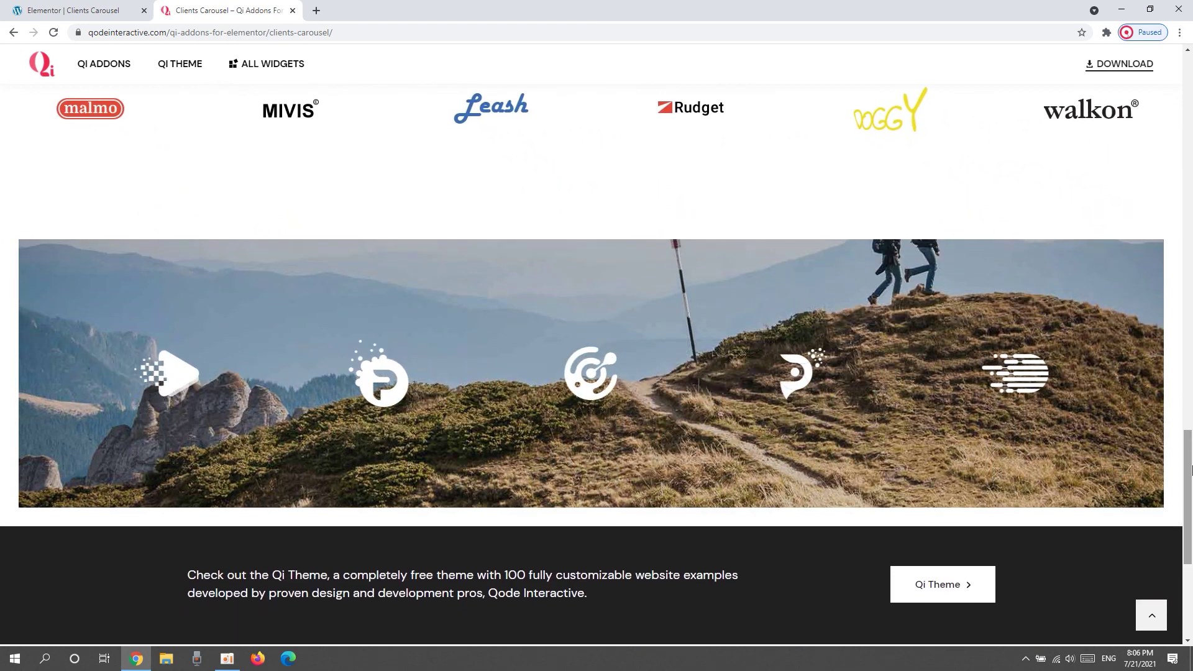